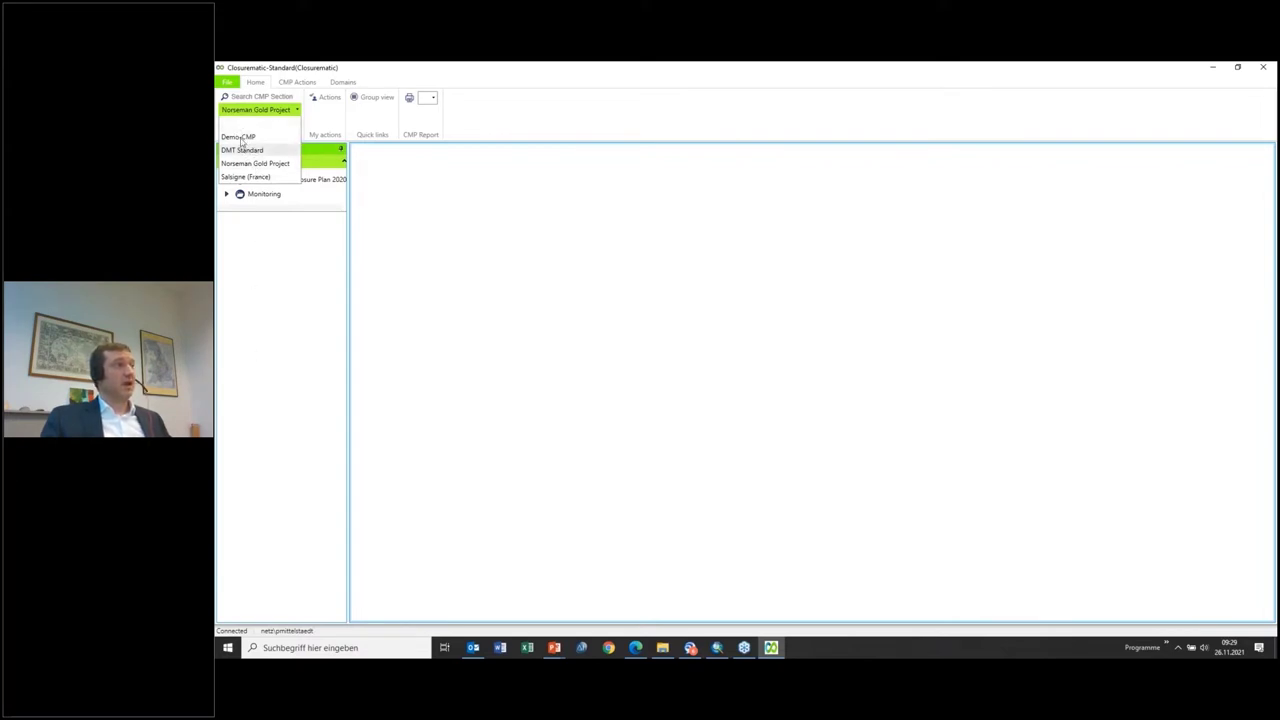
Step: View the closure plan sections of Demo-CMP and DMT Standard, and return to the Norseman Gold Project plan
left_click(241, 137)
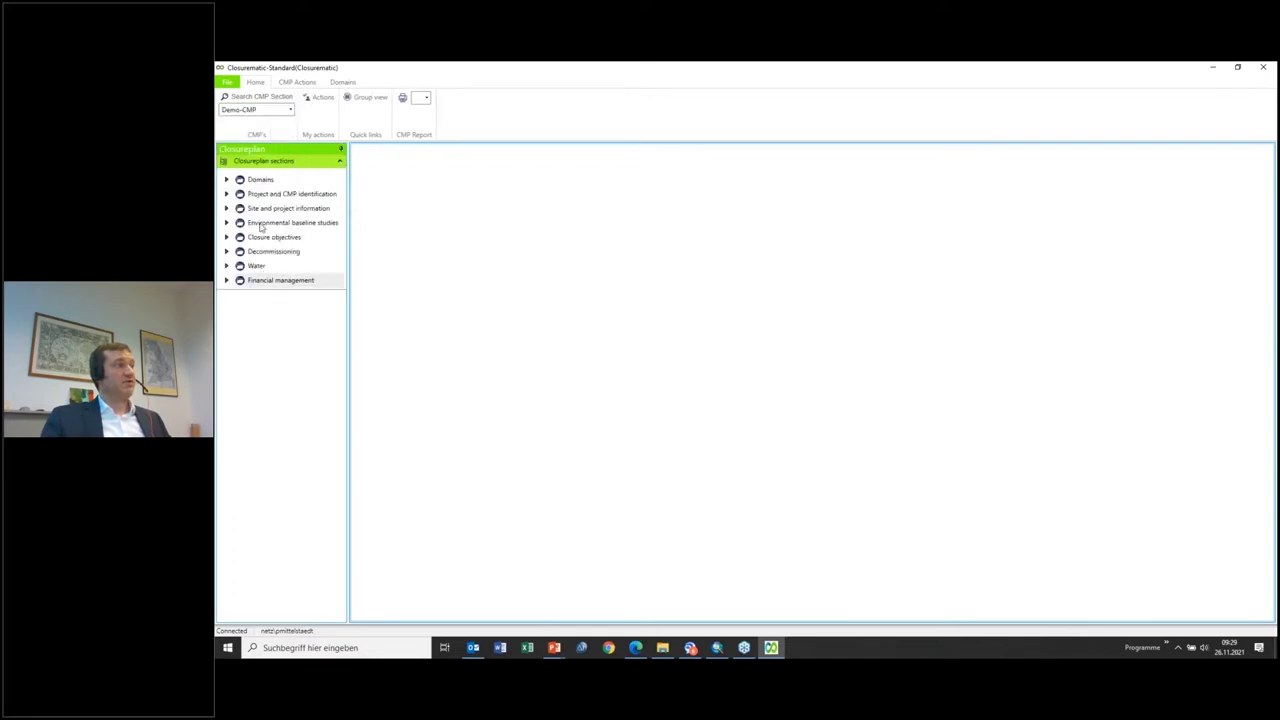
left_click(255, 109)
left_click(246, 149)
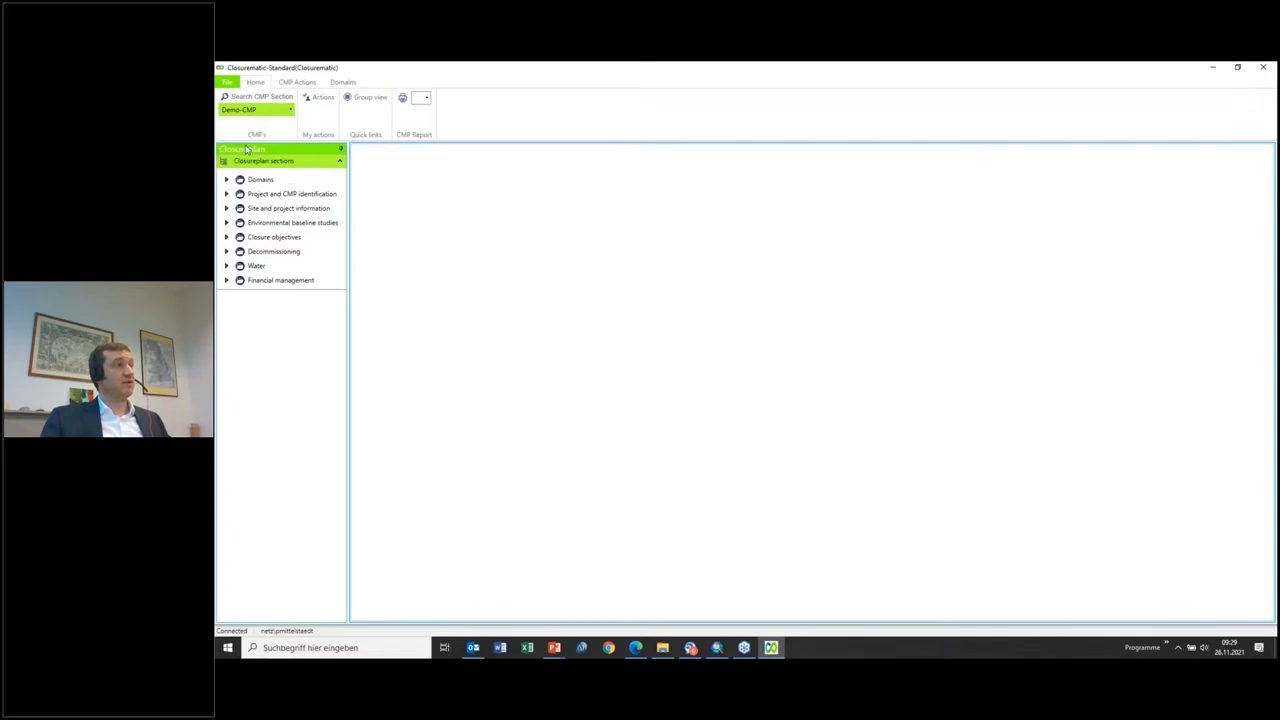
left_click(255, 109)
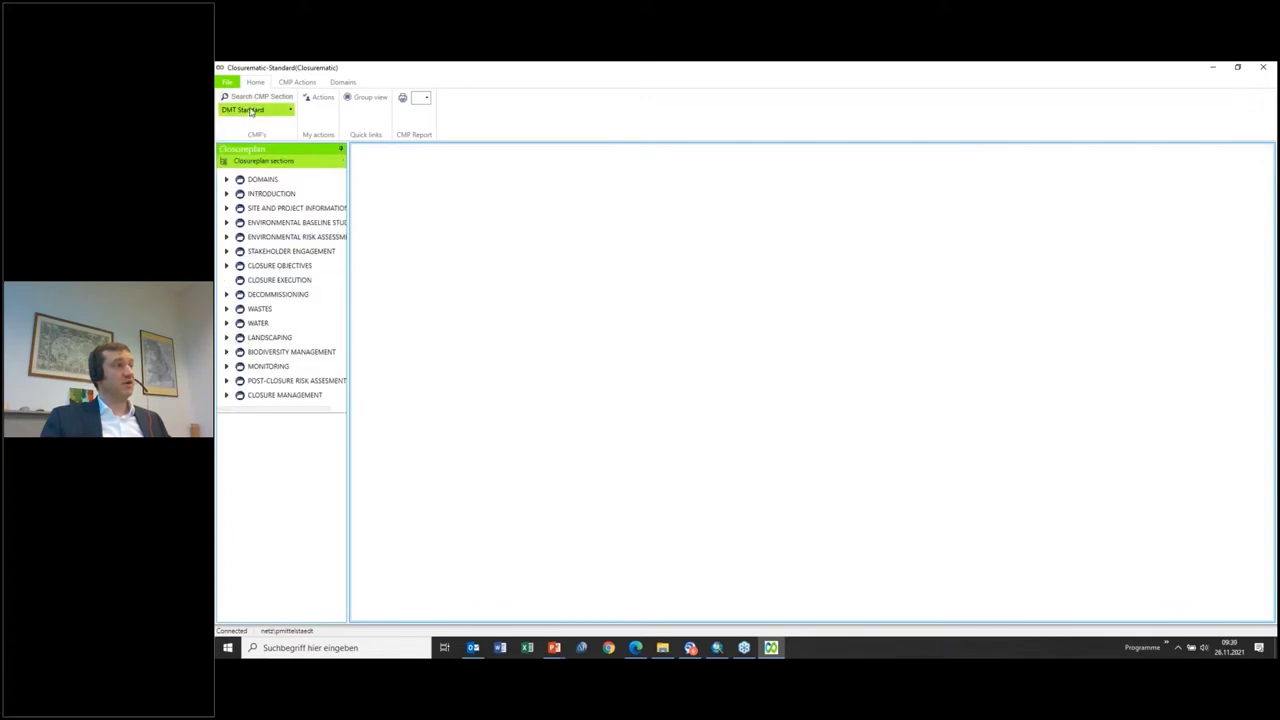
left_click(254, 163)
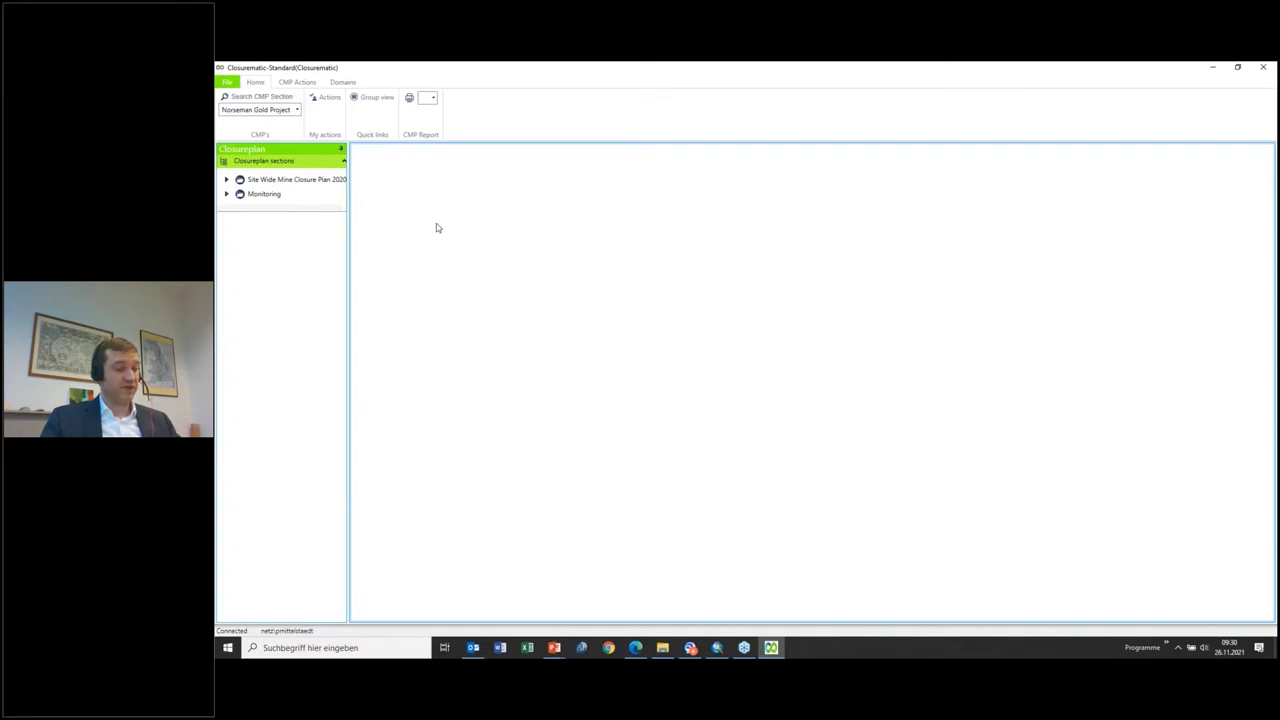
Step: Open the Domains table of the Norseman Gold Project through the DomainLink group in Group view
left_click(372, 98)
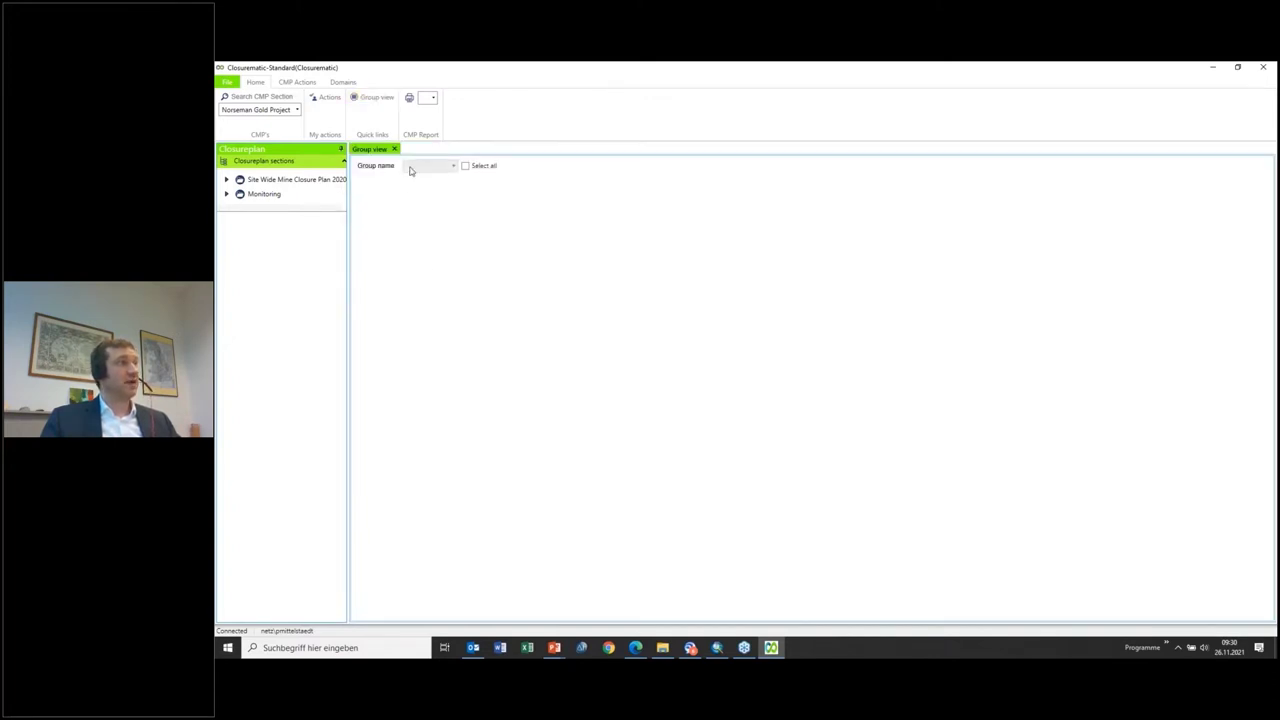
left_click(410, 166)
left_click(419, 184)
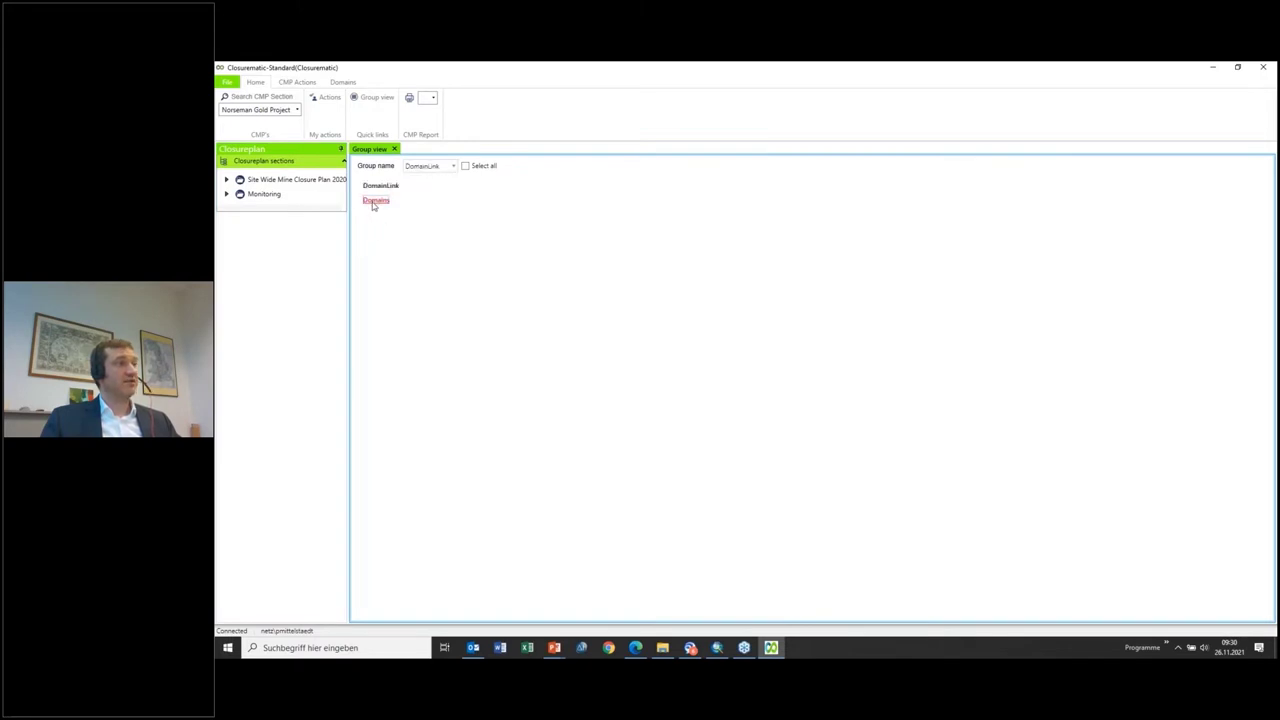
left_click(374, 201)
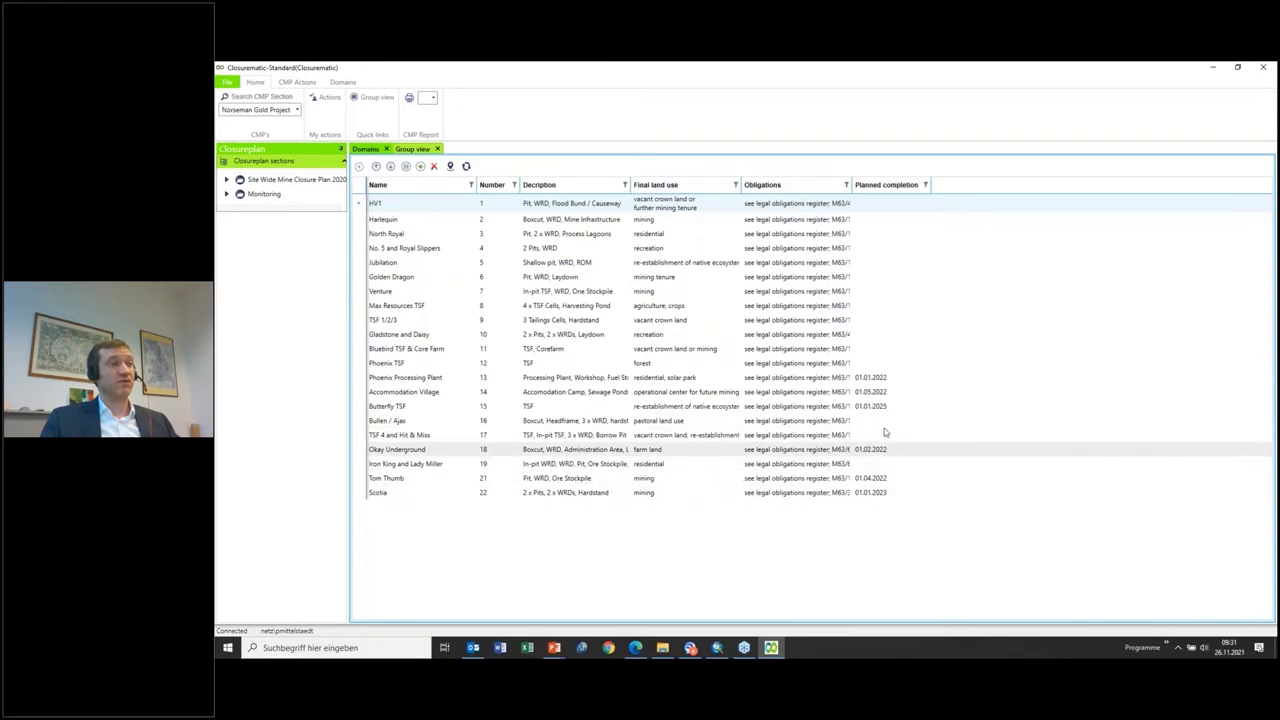
Step: Read the Planned Completion note in the HV1 domain record, then close the record, Group view and the Domains table
left_click(360, 205)
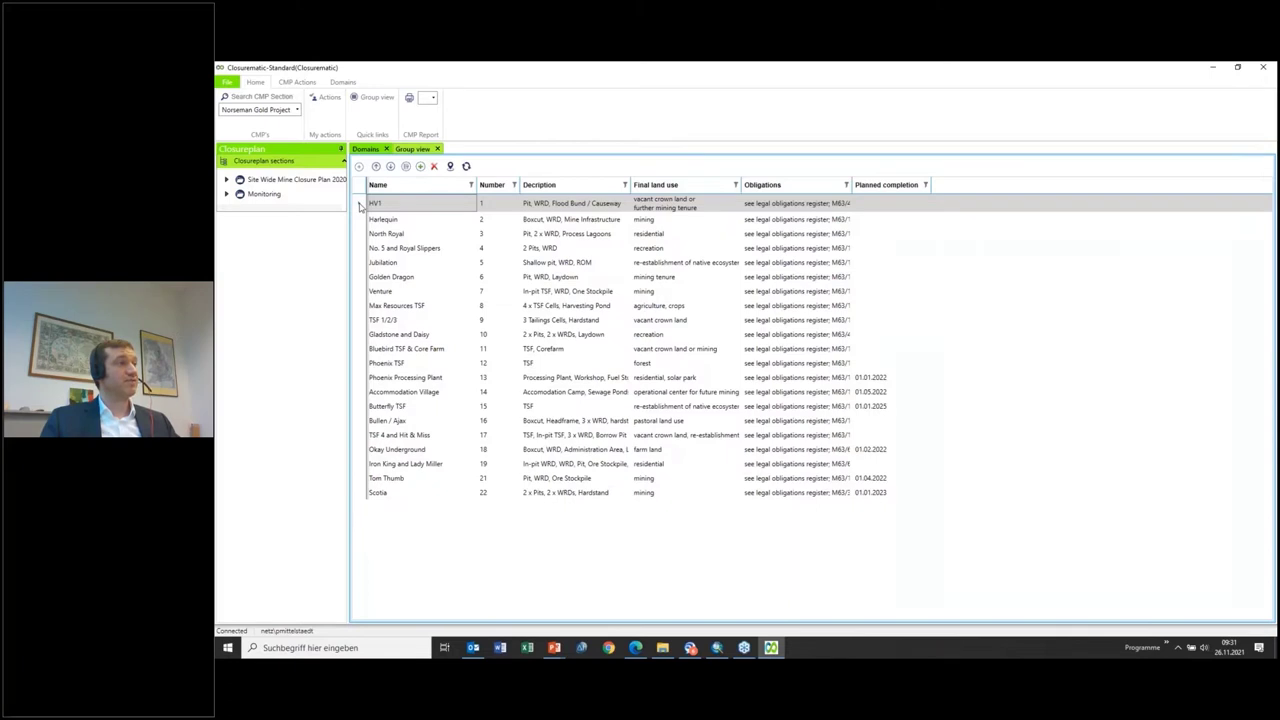
double_click(360, 205)
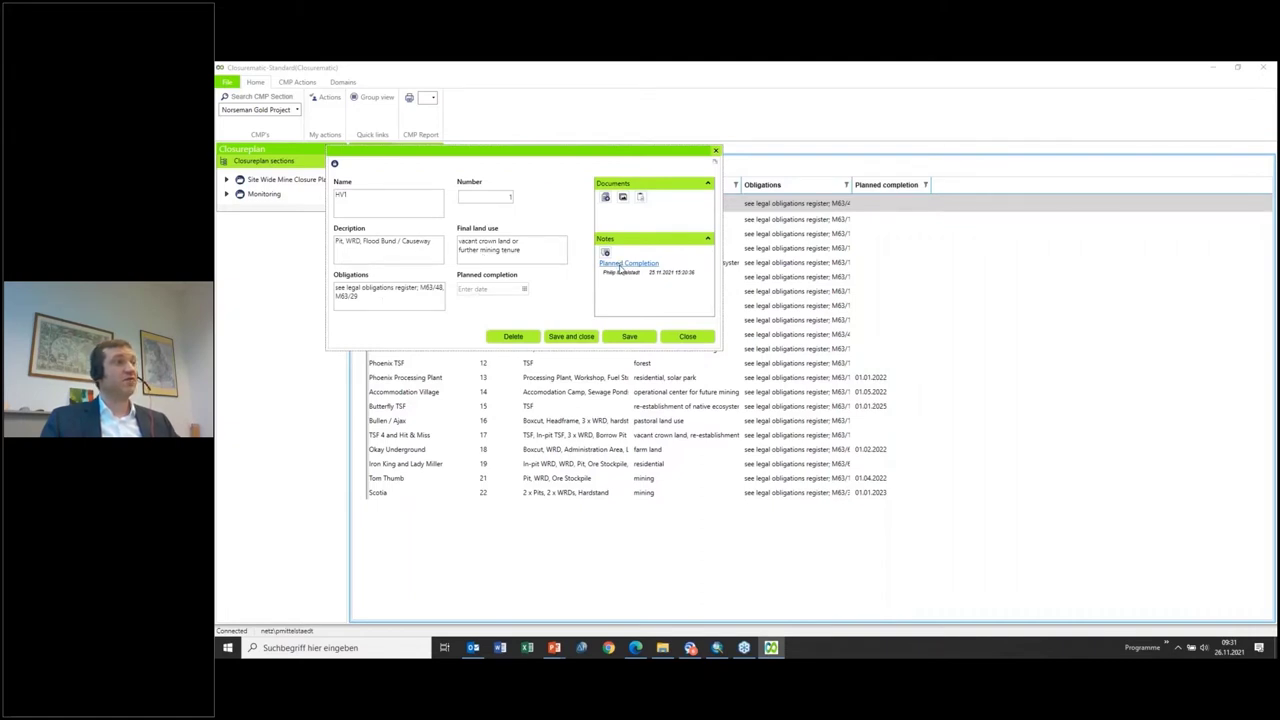
left_click(622, 266)
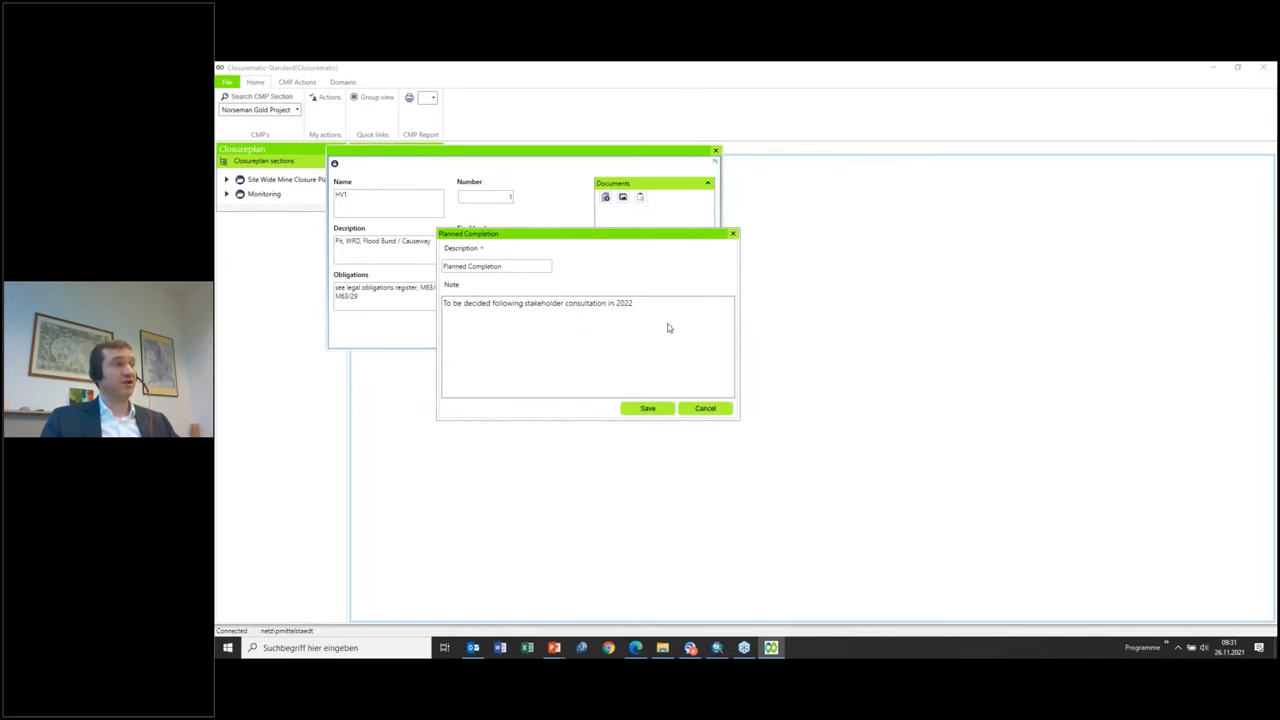
left_click(708, 409)
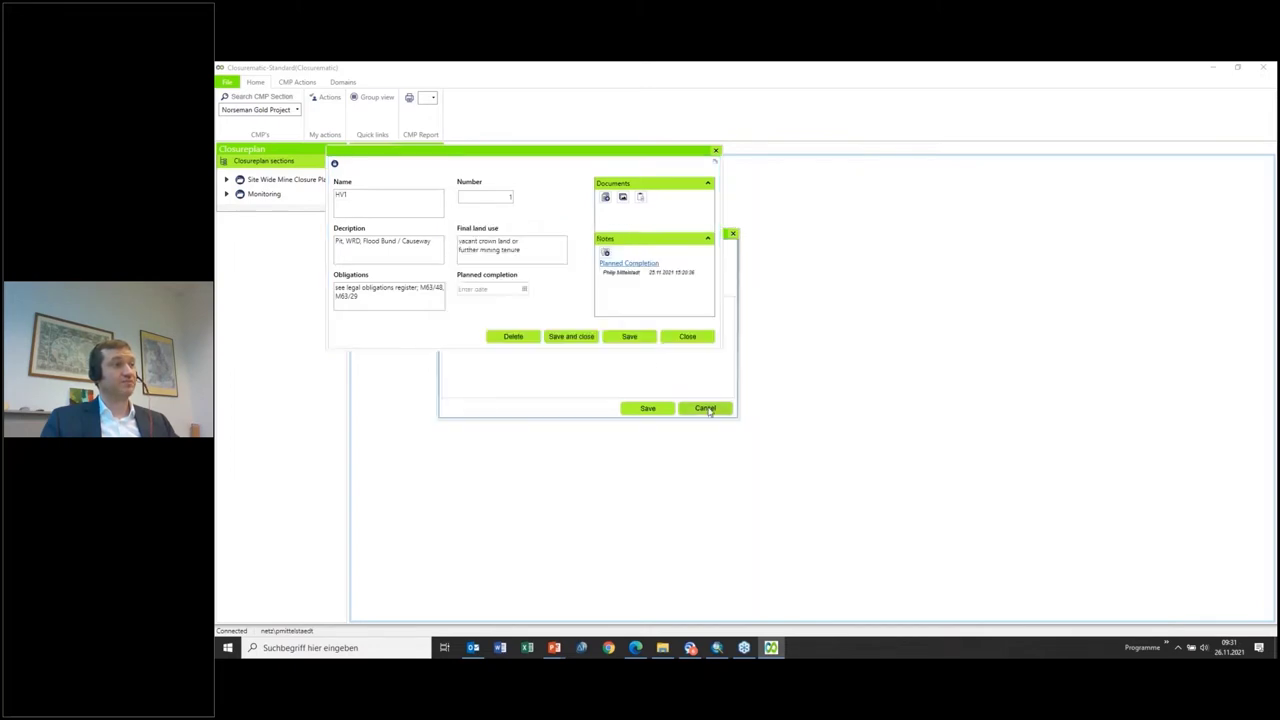
left_click(688, 337)
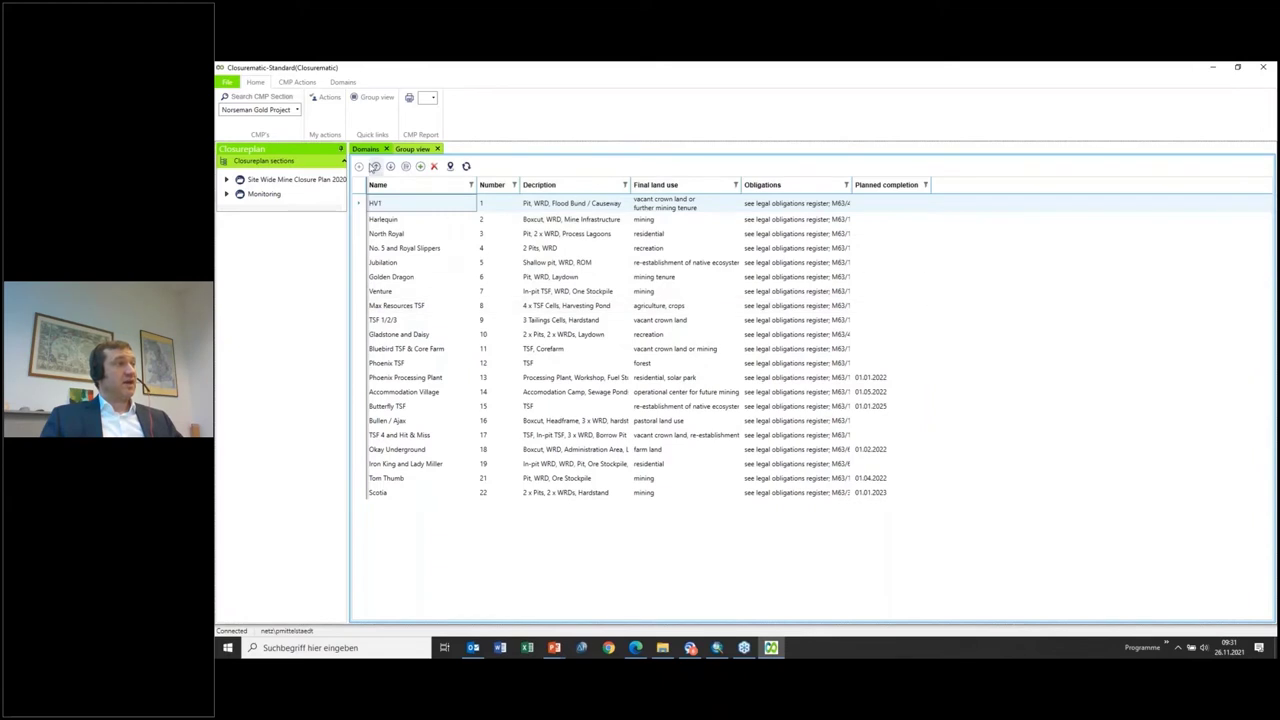
left_click(437, 149)
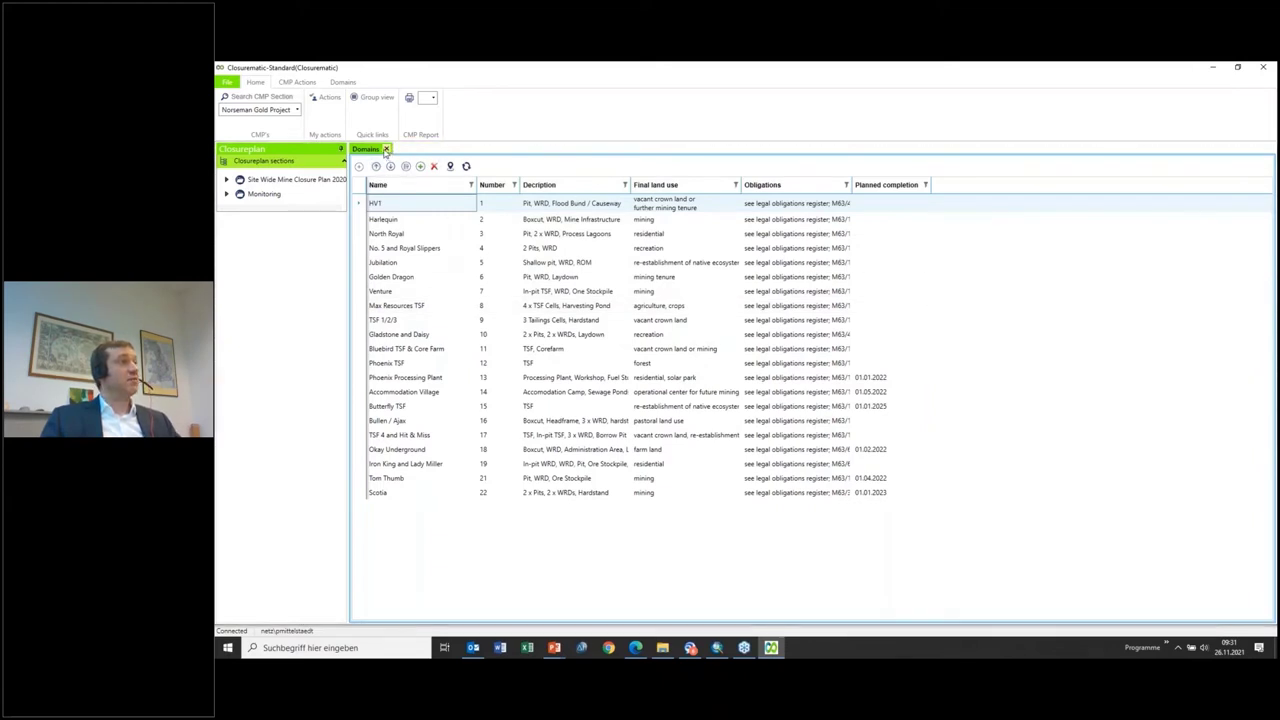
left_click(387, 149)
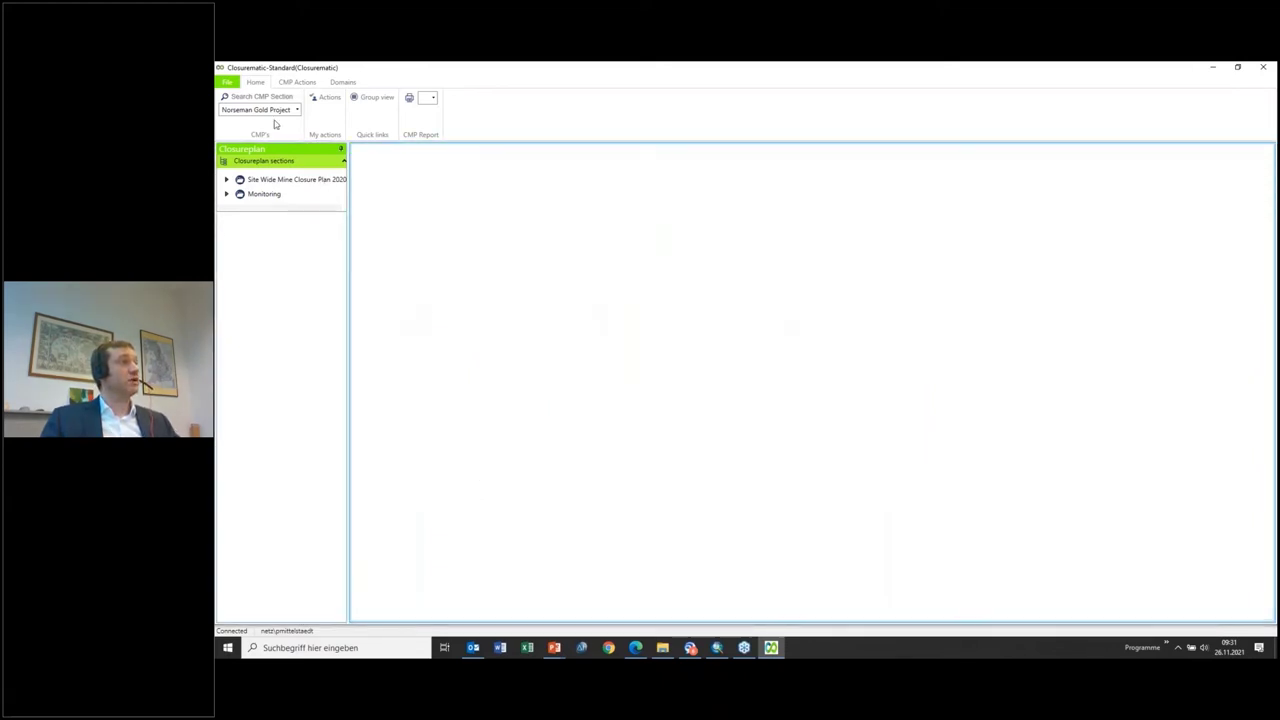
Step: View the Domains table of the DMT Standard plan through the DomainLink group, then close the table and Group view
left_click(271, 112)
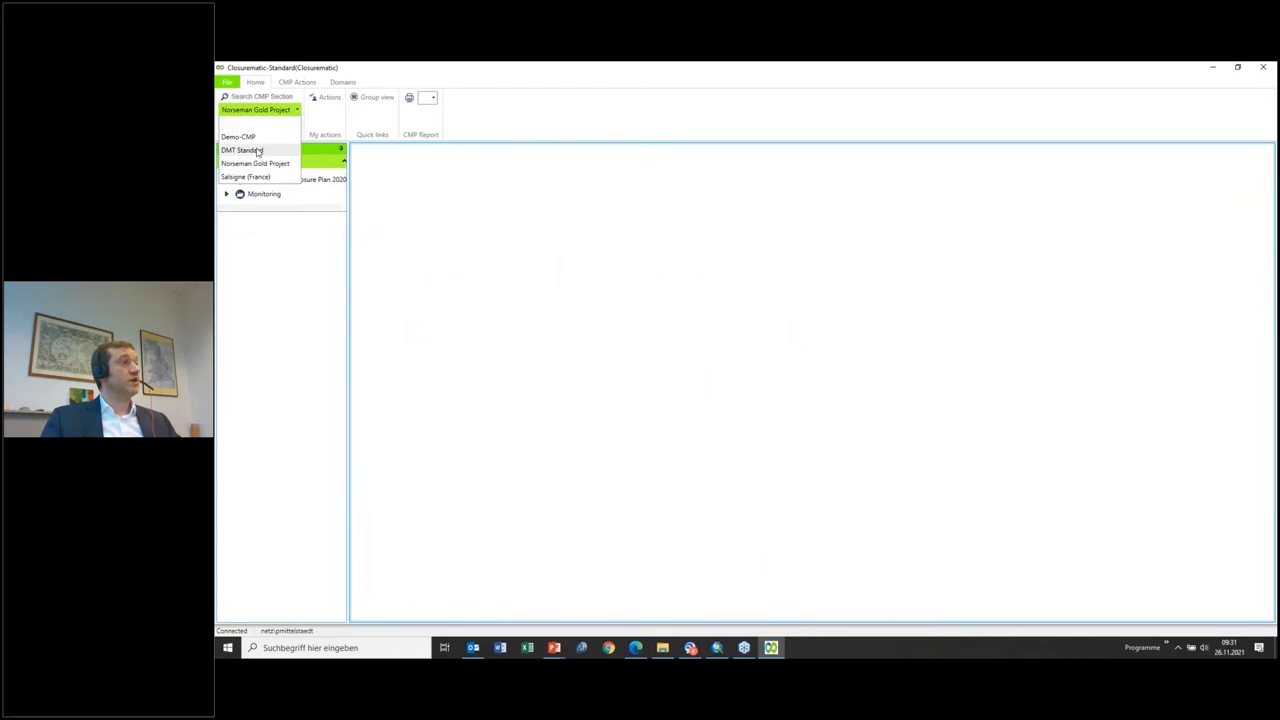
left_click(258, 150)
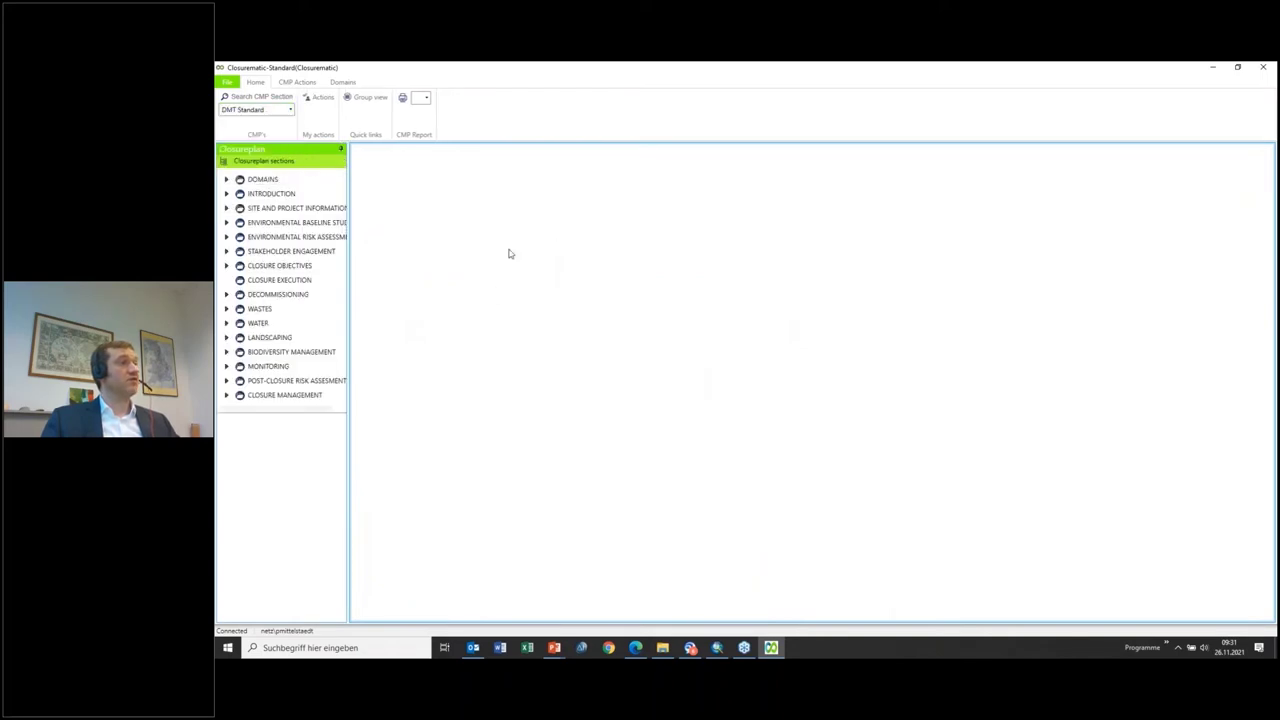
left_click(370, 100)
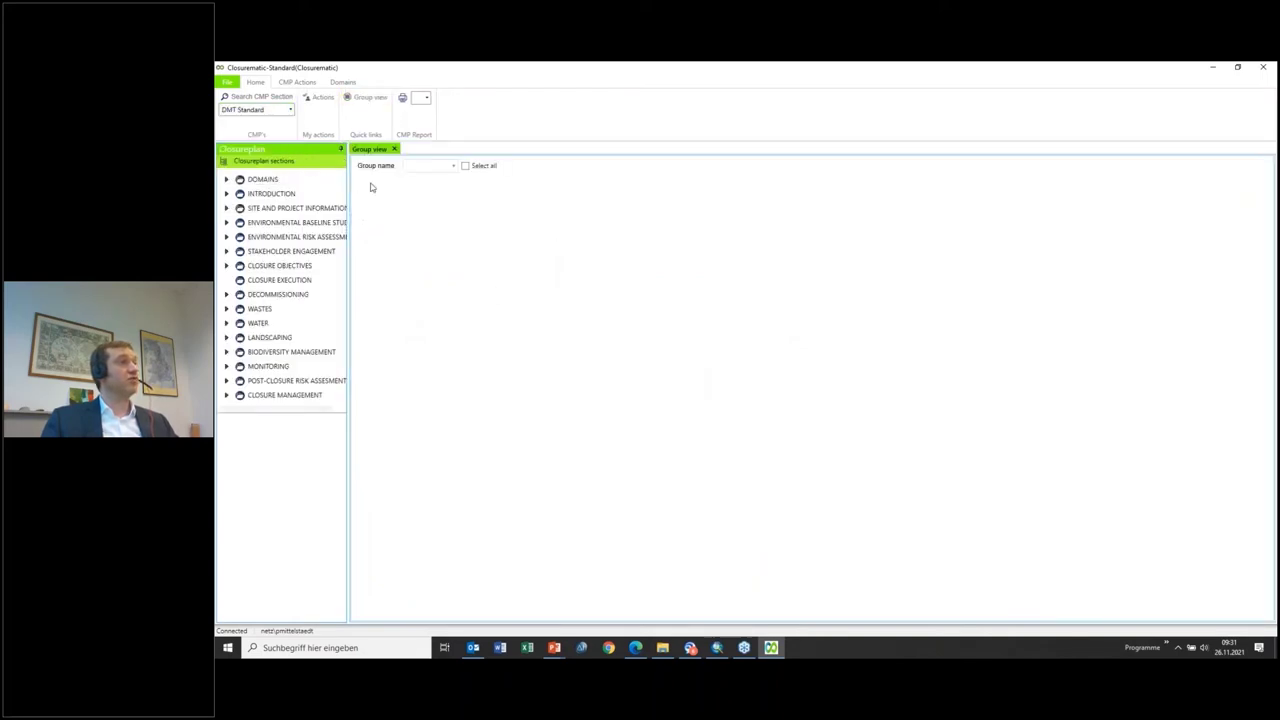
left_click(437, 166)
left_click(430, 181)
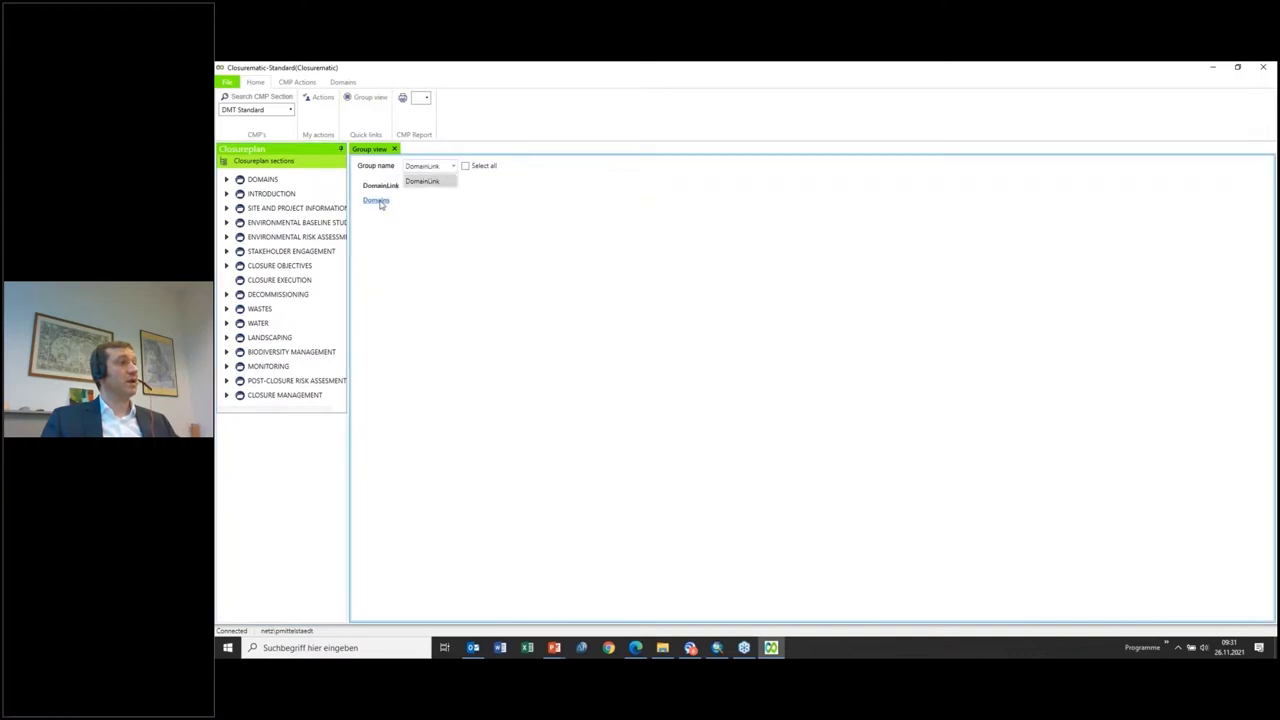
left_click(379, 202)
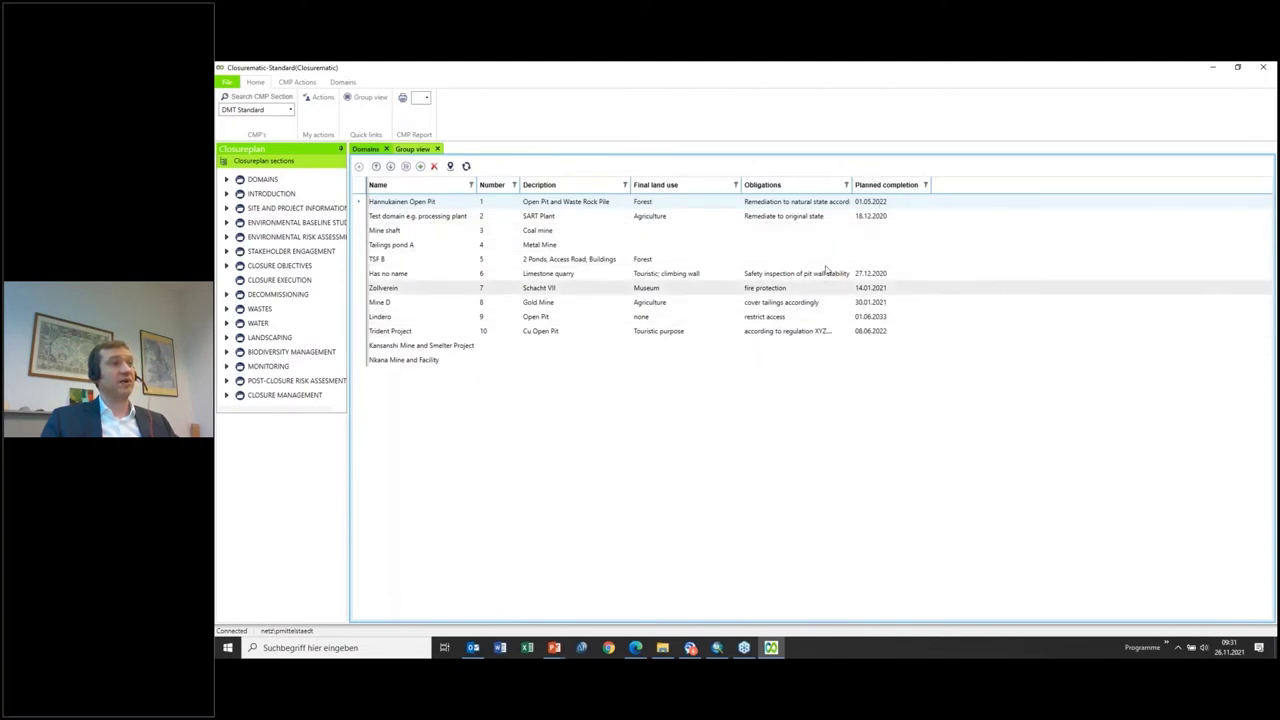
left_click(437, 149)
left_click(386, 149)
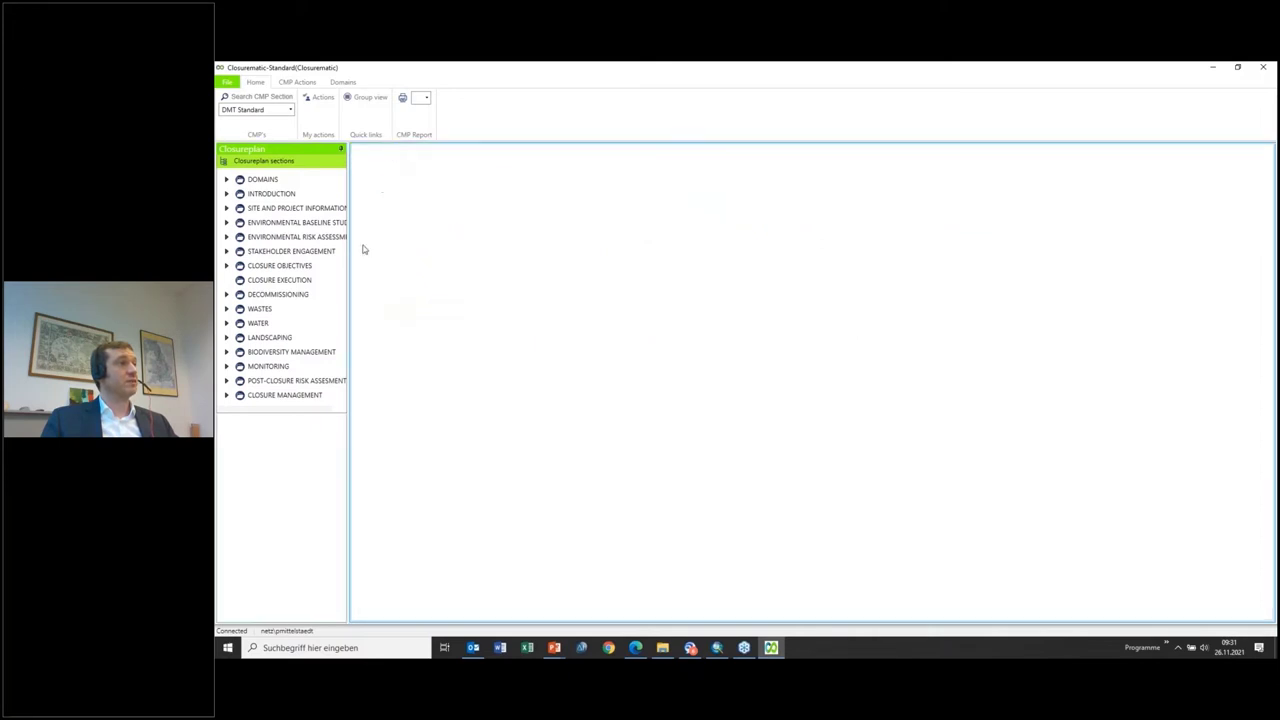
Step: Switch back to the Norseman Gold Project and open its Domains table through the DomainLink group in Group view
left_click(269, 112)
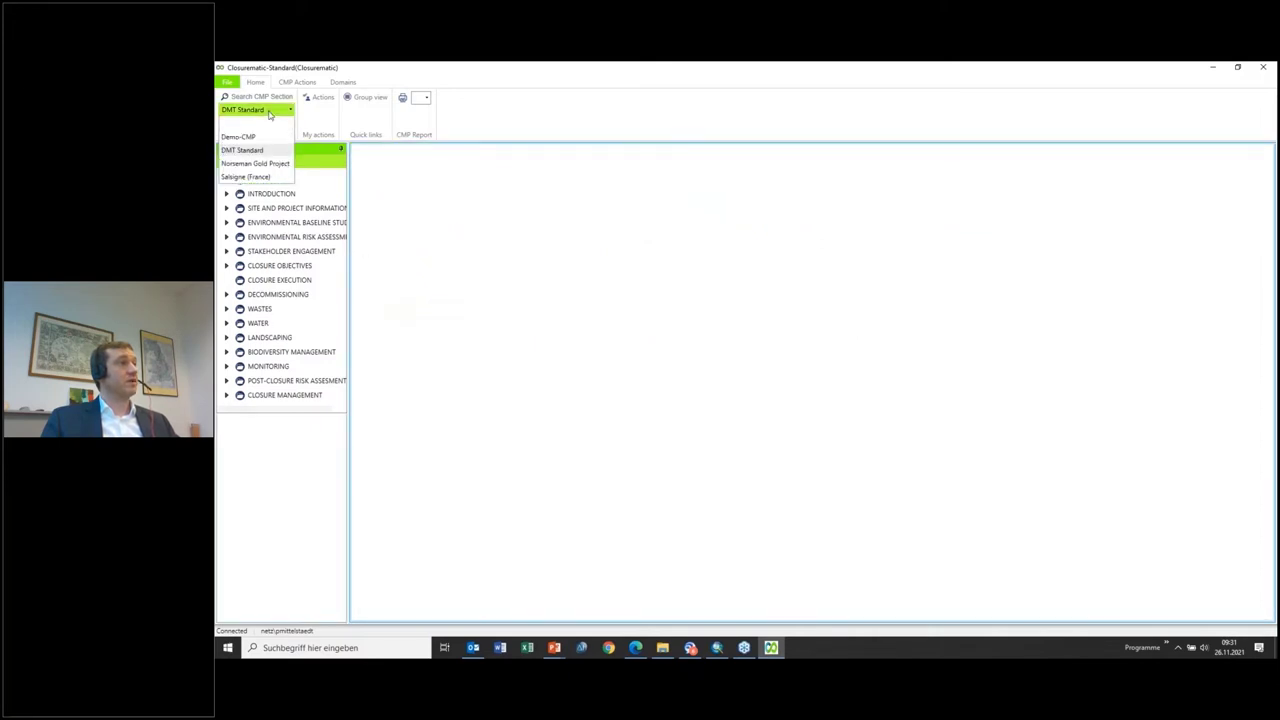
left_click(255, 164)
left_click(372, 97)
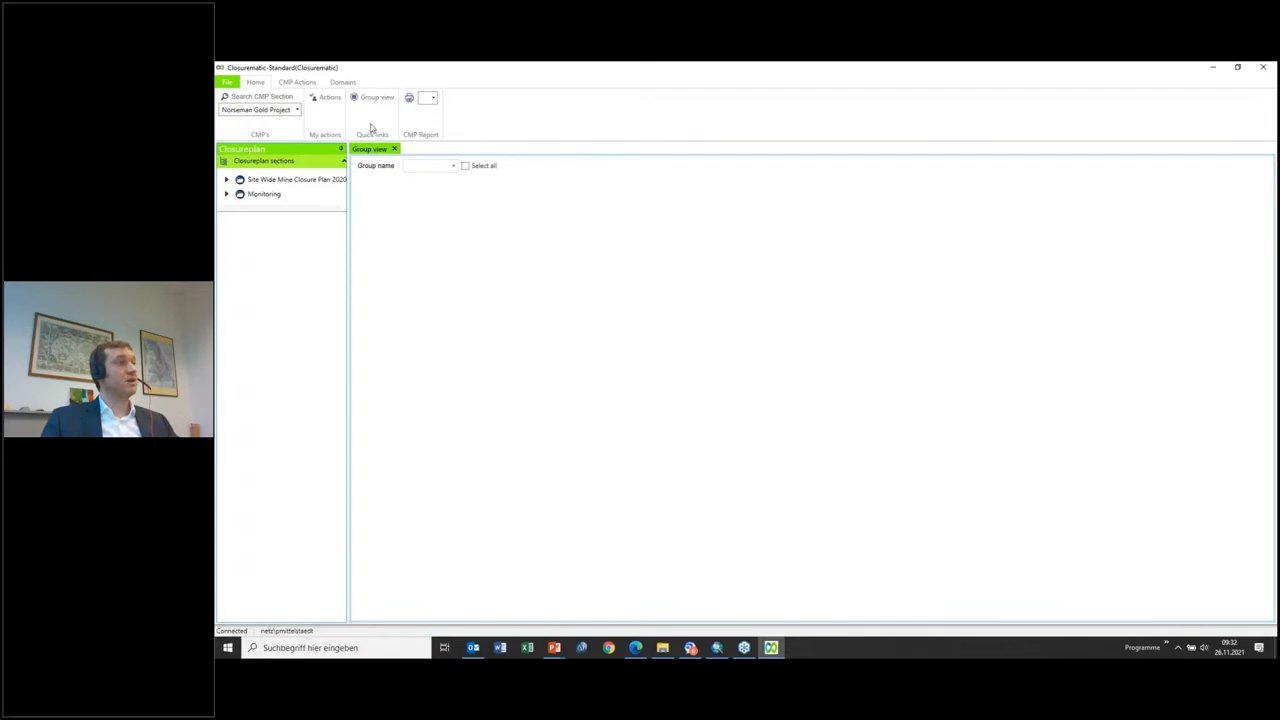
left_click(428, 166)
left_click(422, 182)
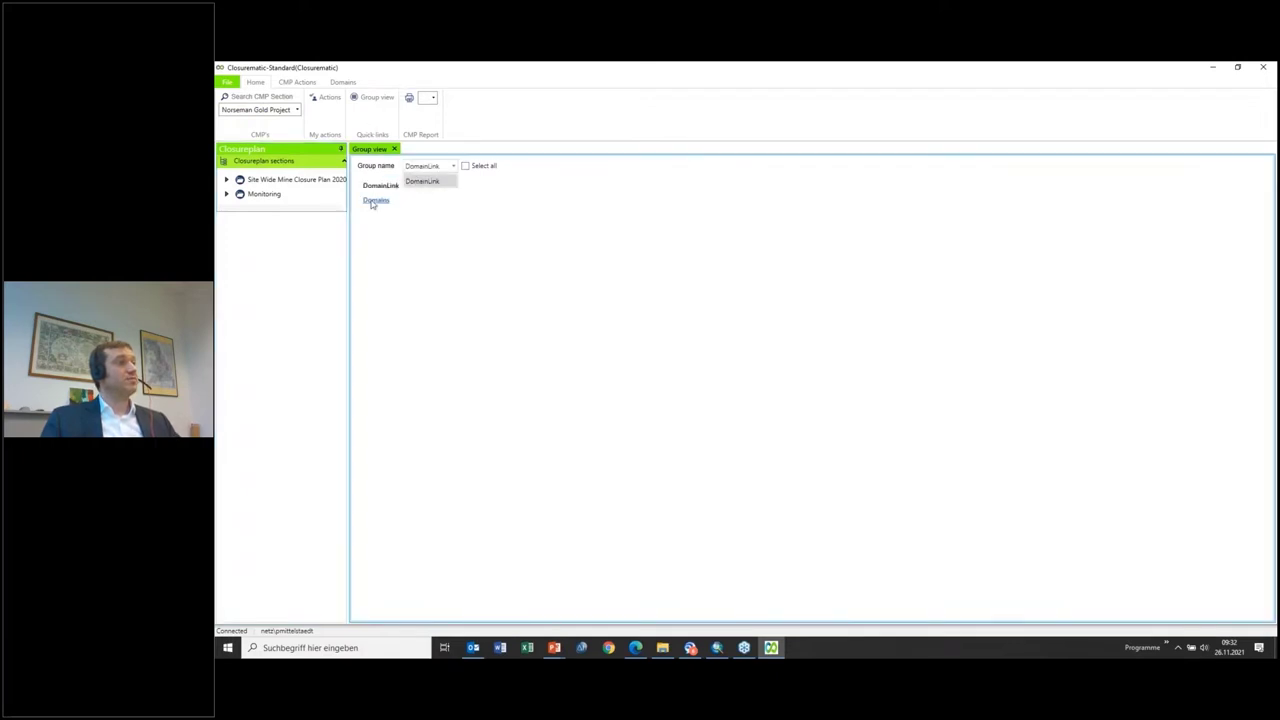
left_click(376, 200)
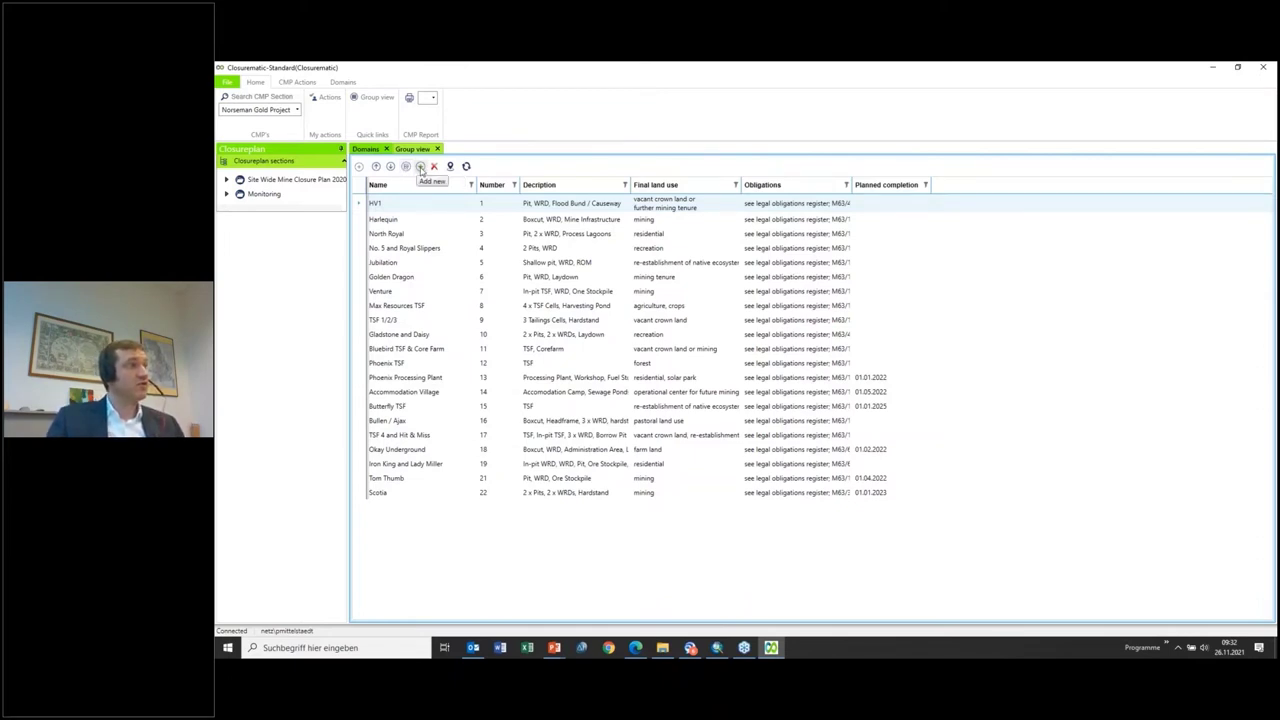
Step: Add a new domain record named "test domain" with the description "test facility" and number 99
left_click(420, 167)
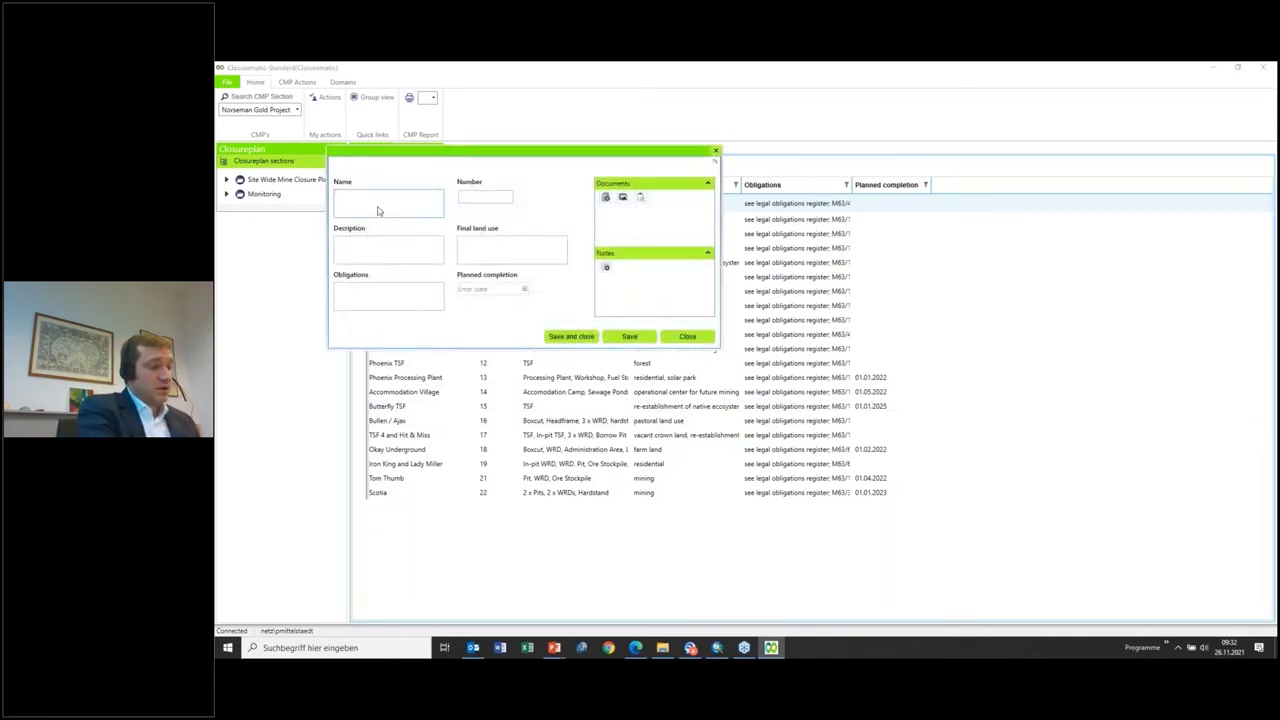
type("test d")
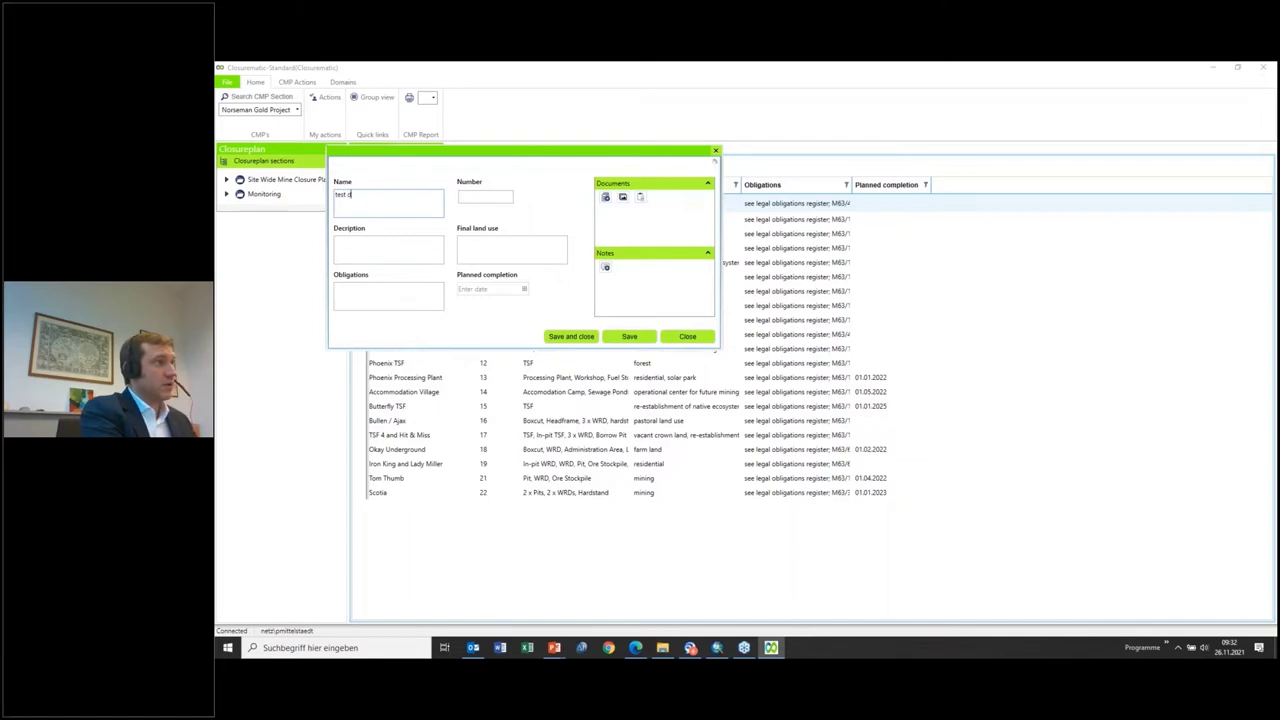
type("omain")
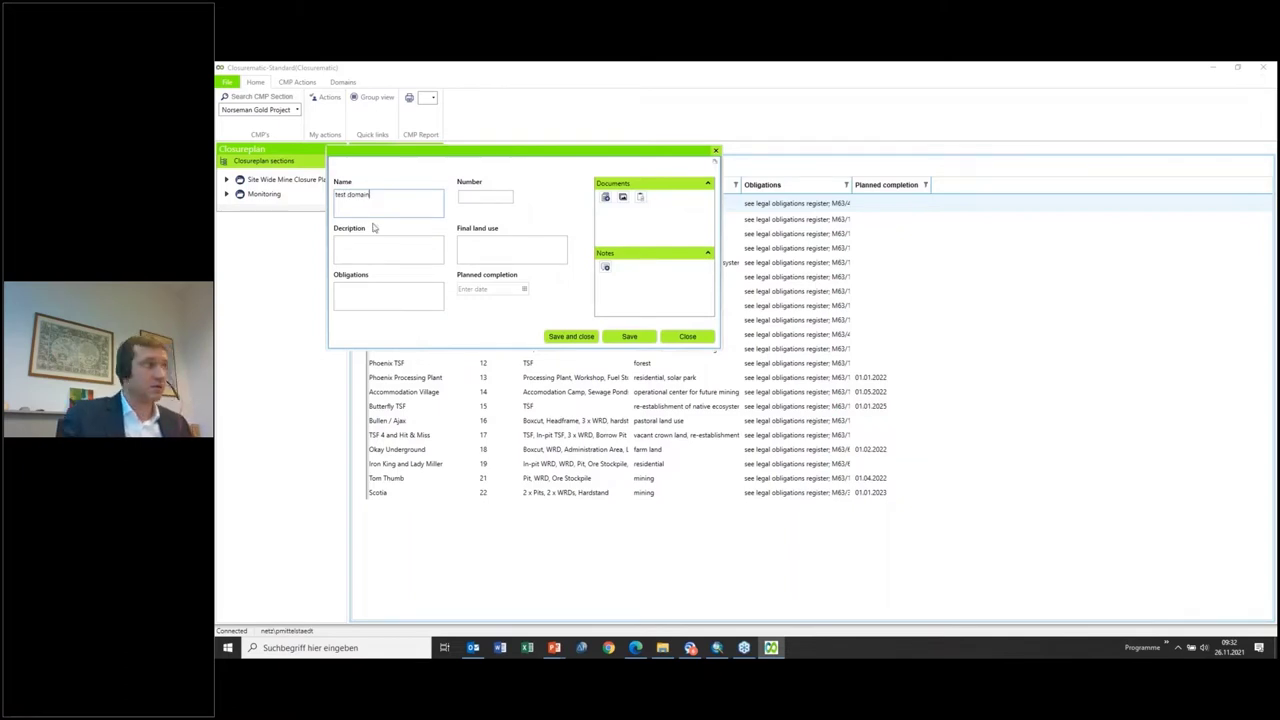
left_click(370, 254)
type("test facility")
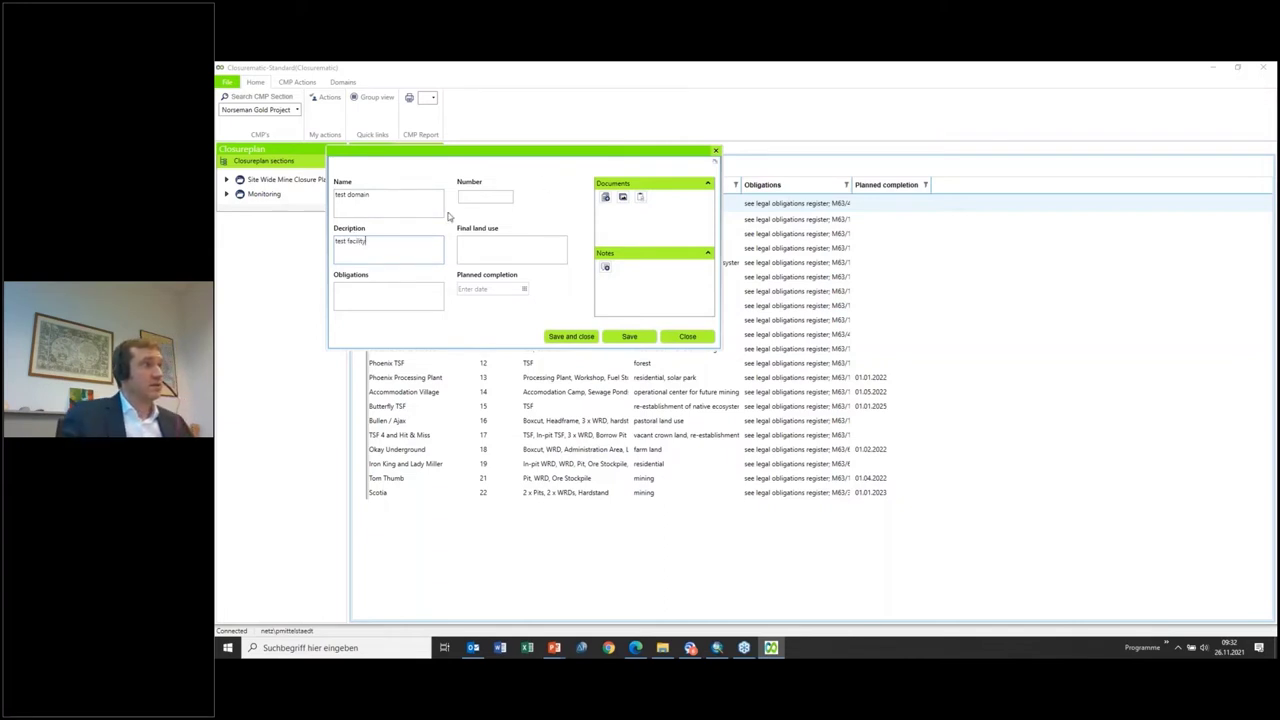
left_click(479, 198)
type("99")
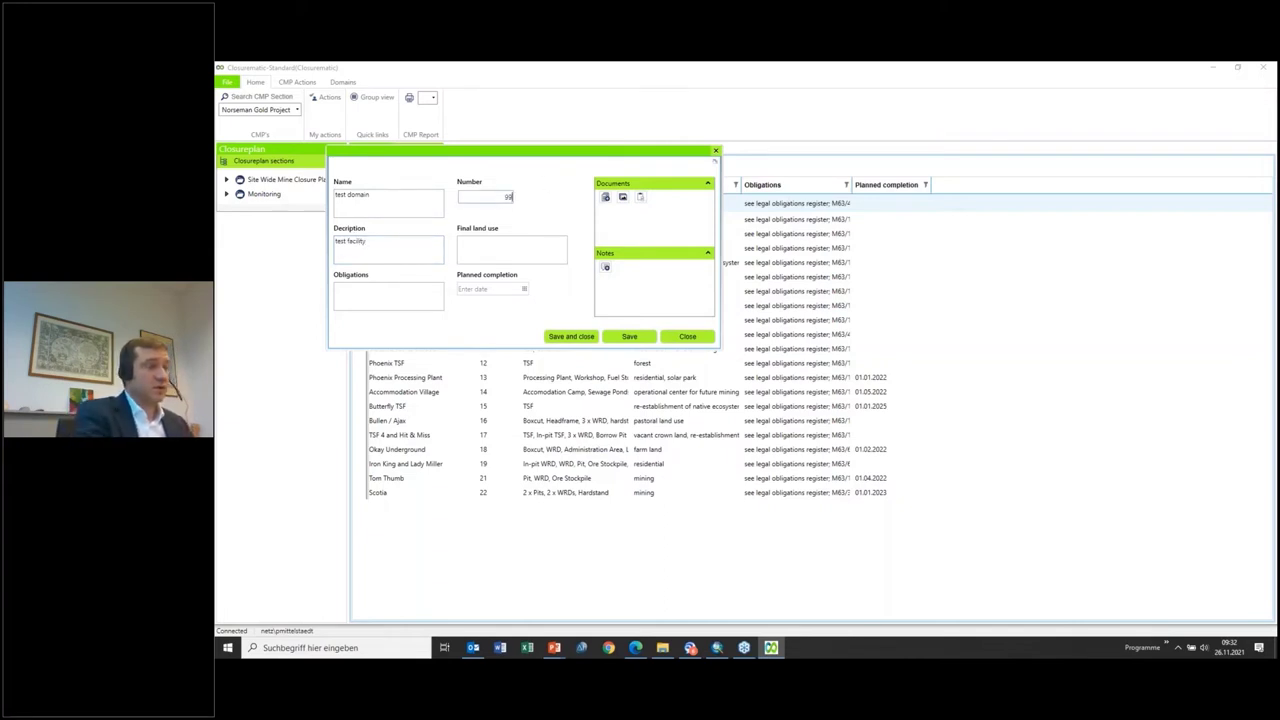
Step: Set the new domain's obligations to "none" and its final land use to "forest"
left_click(403, 294)
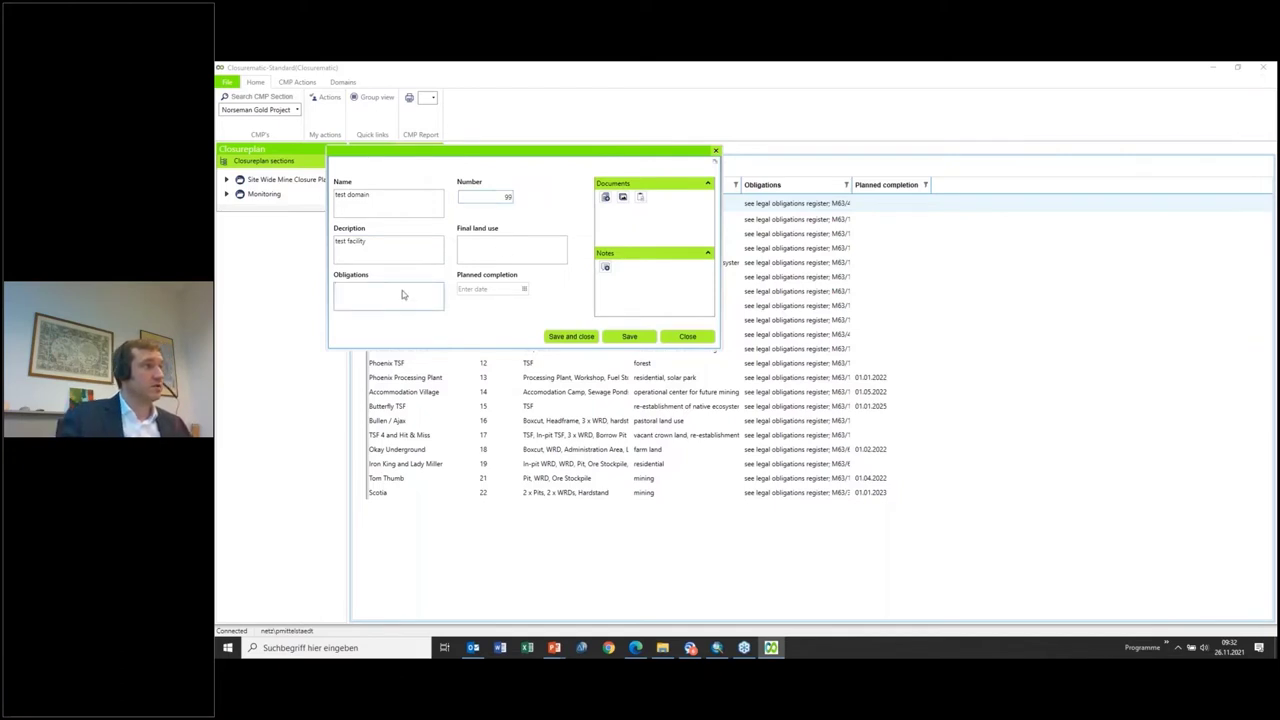
type("none")
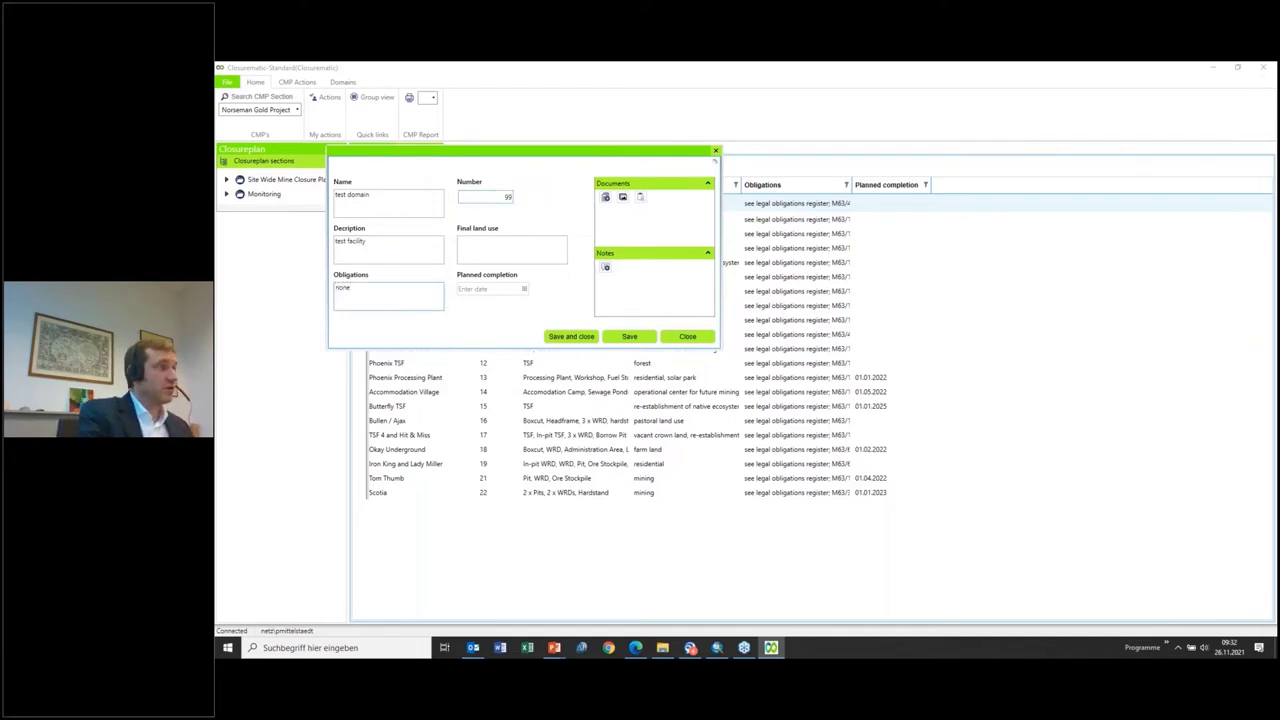
left_click(483, 251)
type("for")
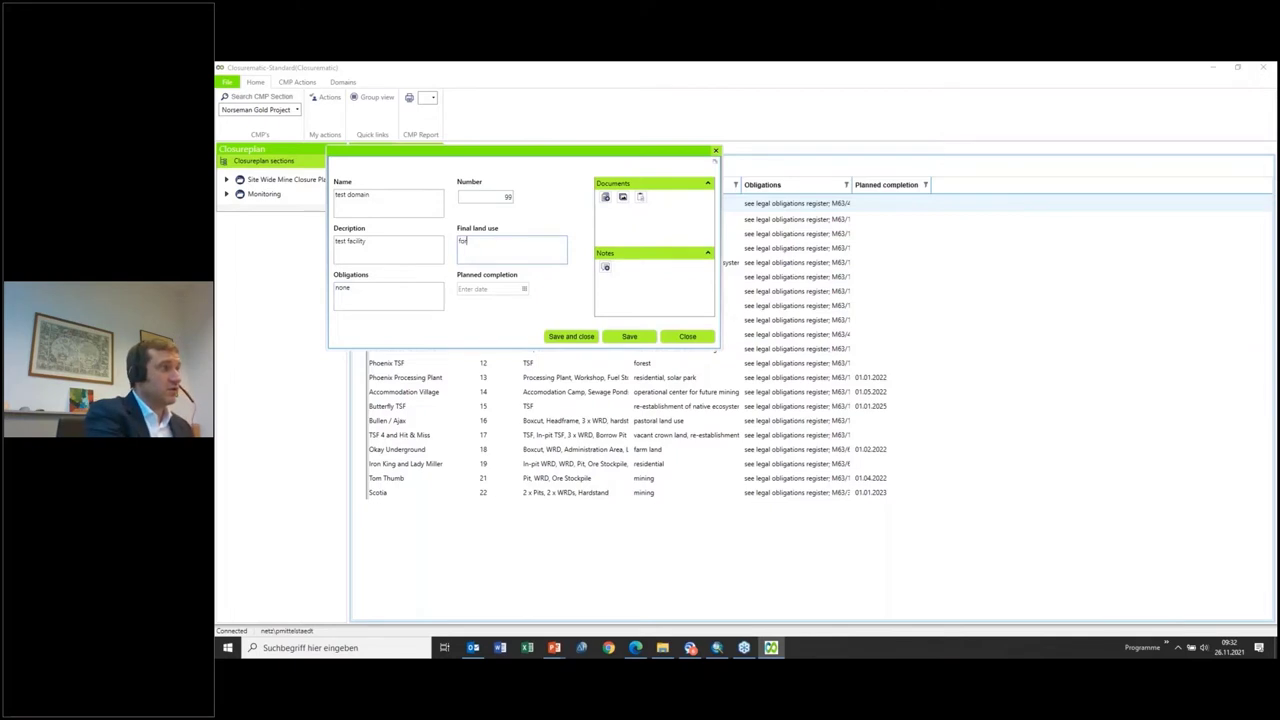
type("est")
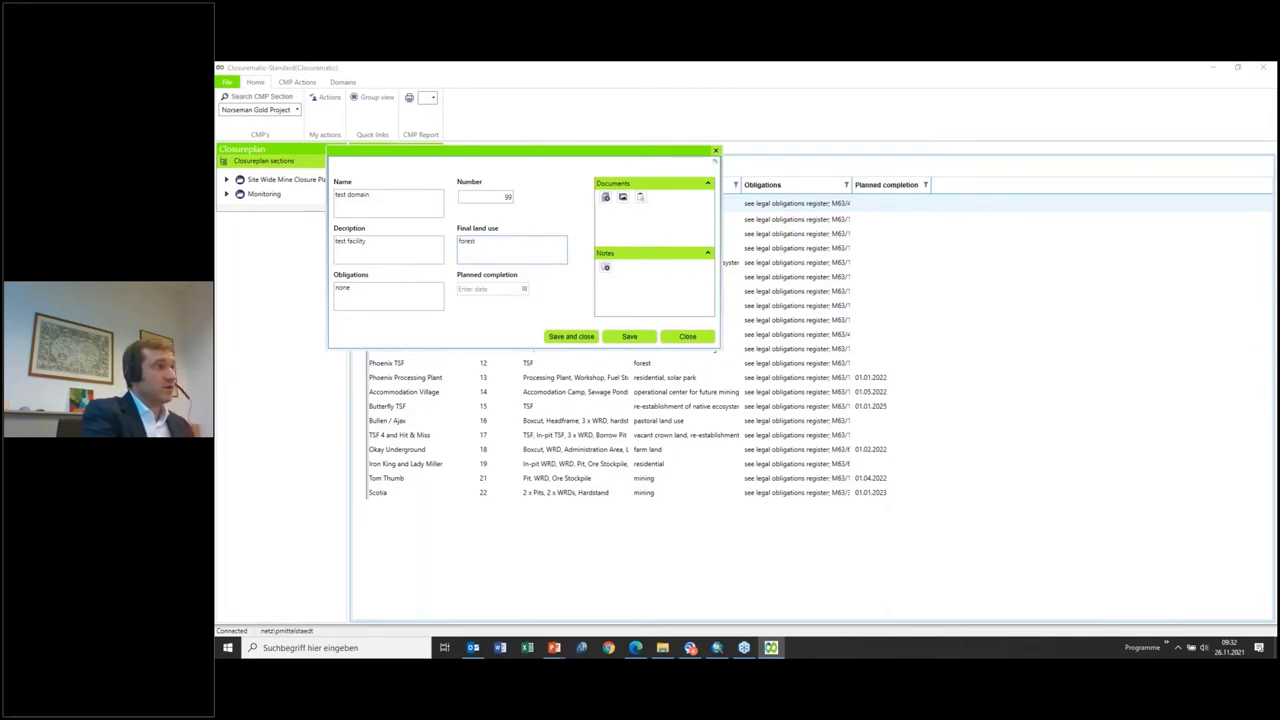
Step: Set the new domain's planned completion date to 27.11.2021 00:00
left_click(466, 292)
type("01")
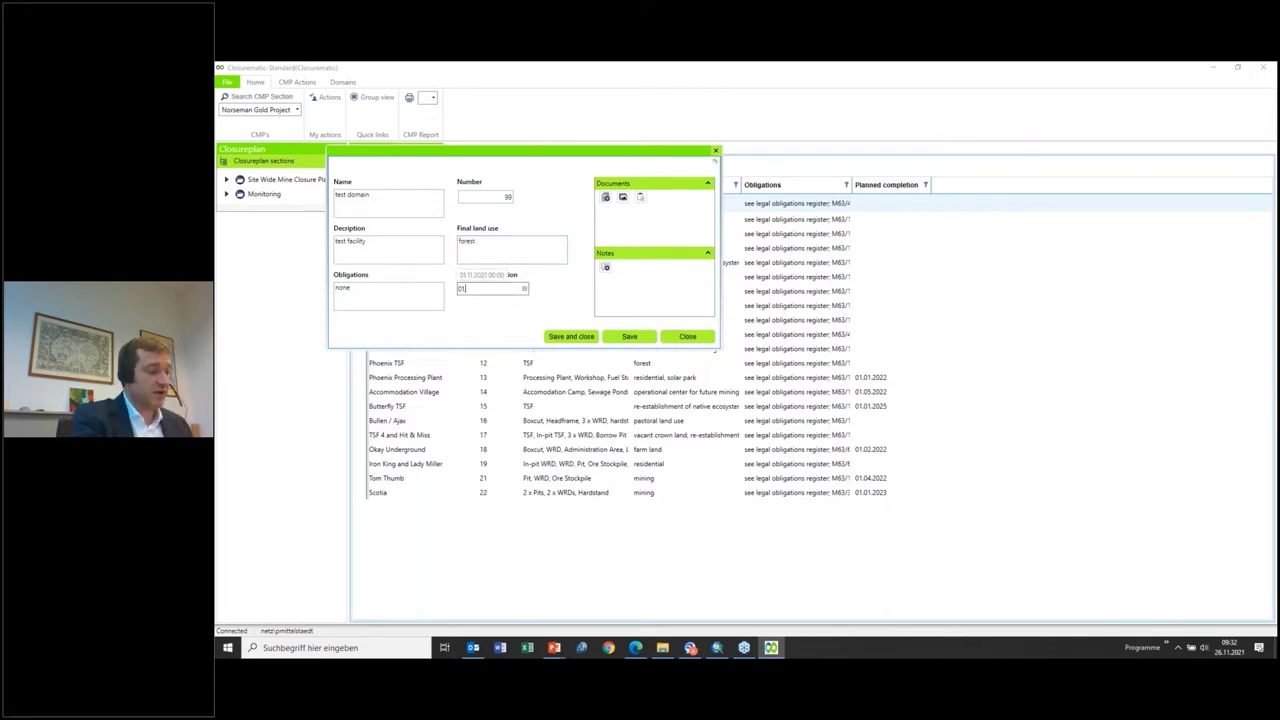
key("BackSpace")
key("BackSpace")
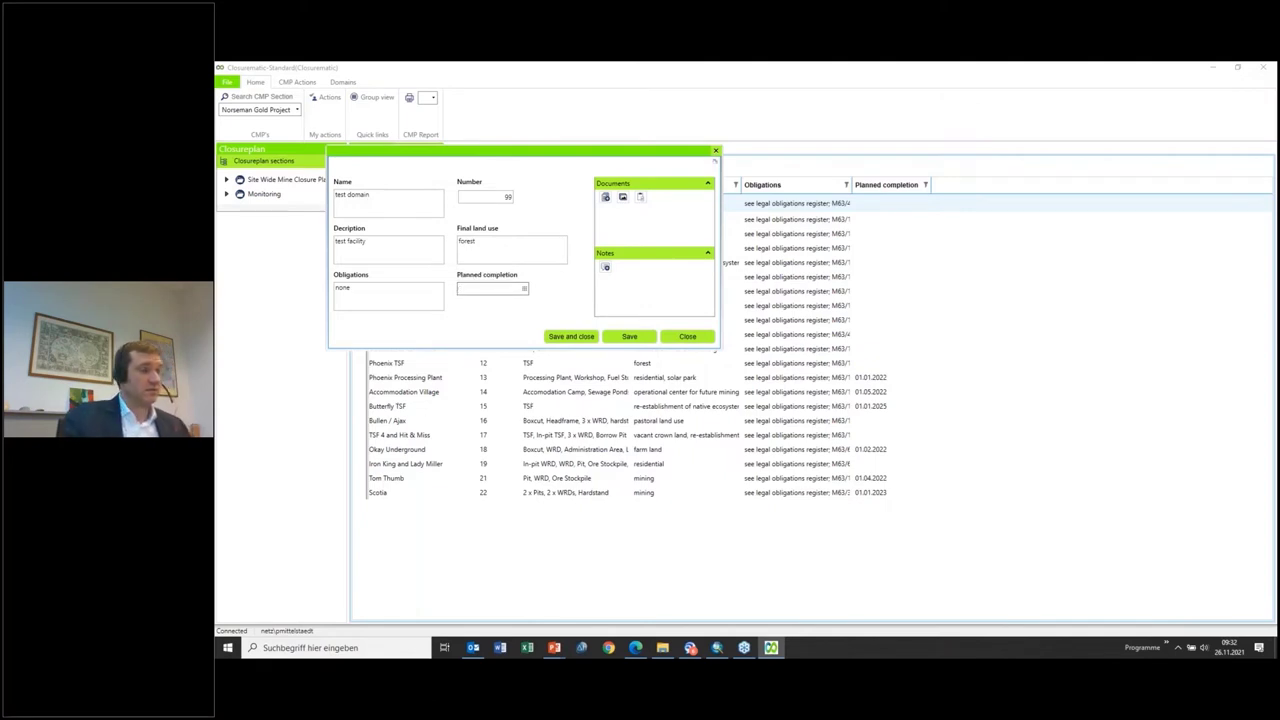
left_click(523, 290)
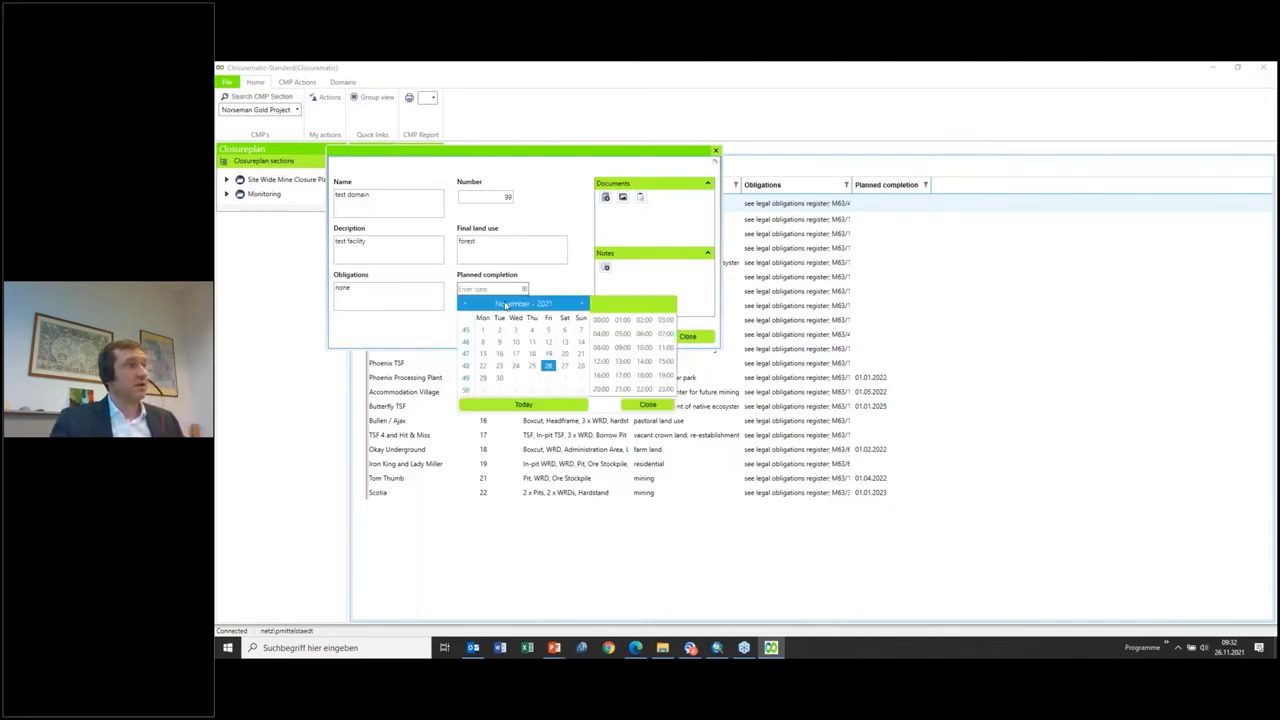
left_click(564, 365)
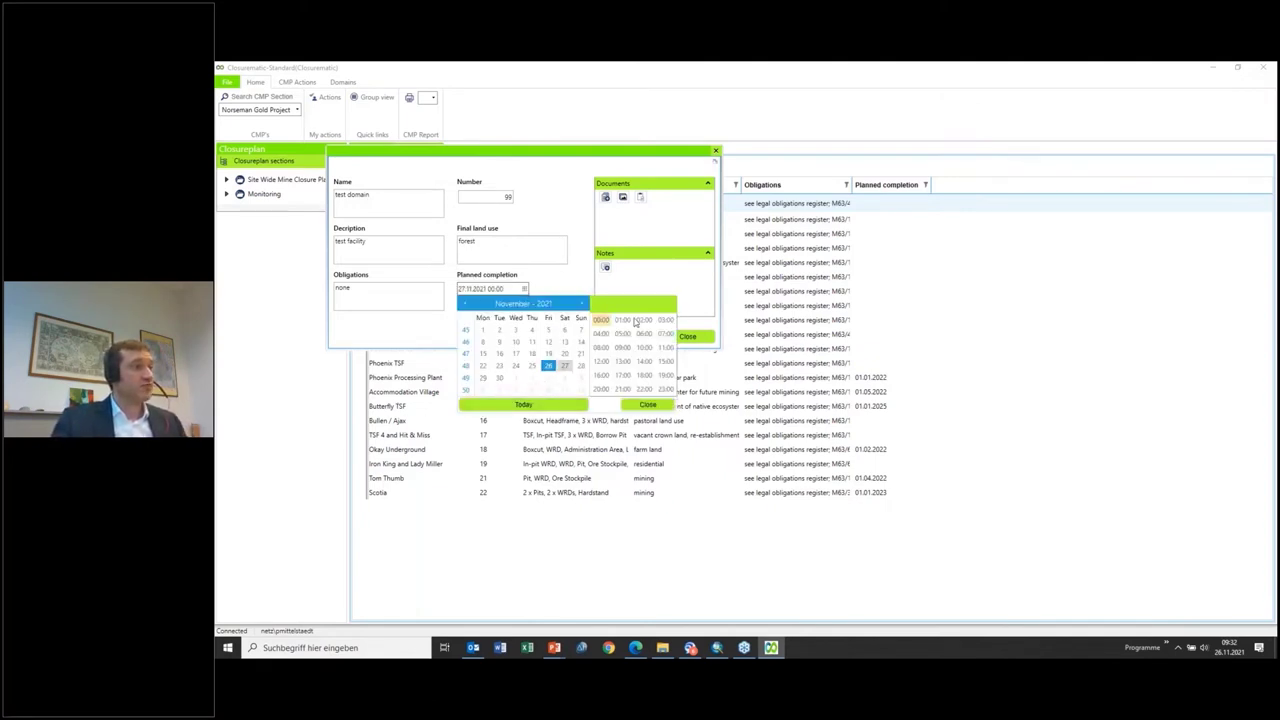
left_click(648, 406)
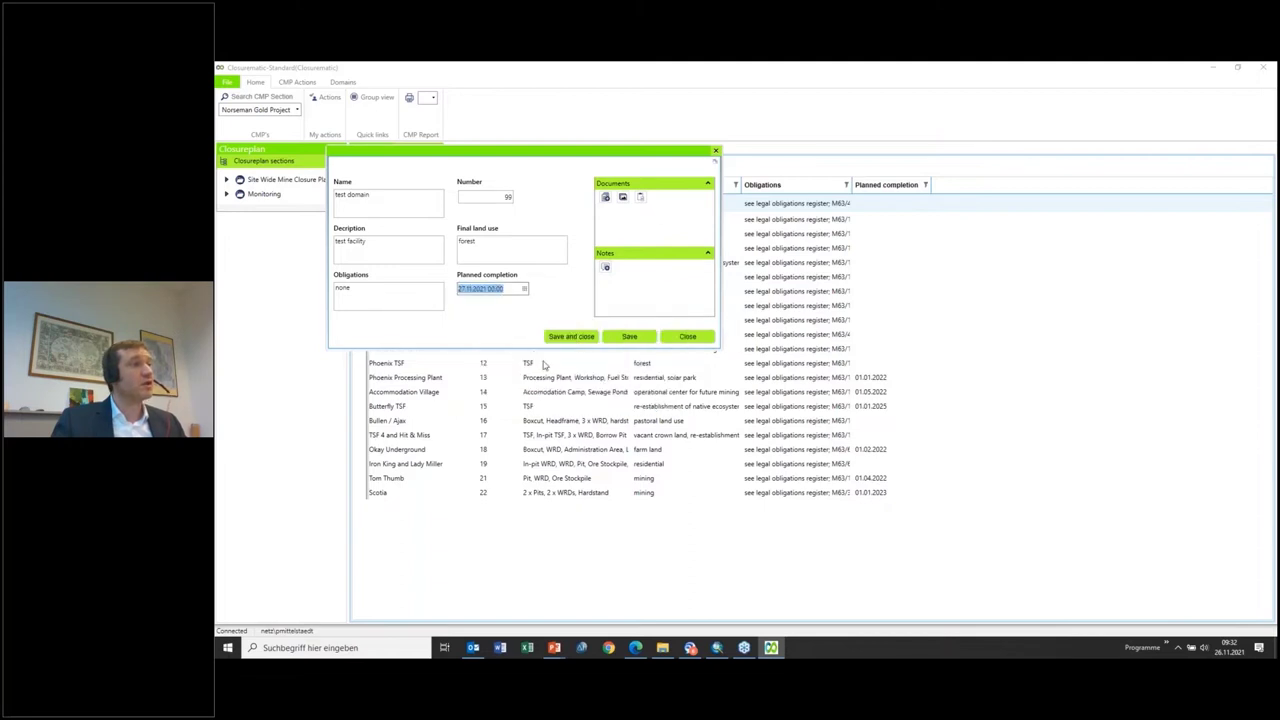
Step: Add a note to the test domain with the description "final completion date" and the text "why tomorrow", and save it
left_click(606, 268)
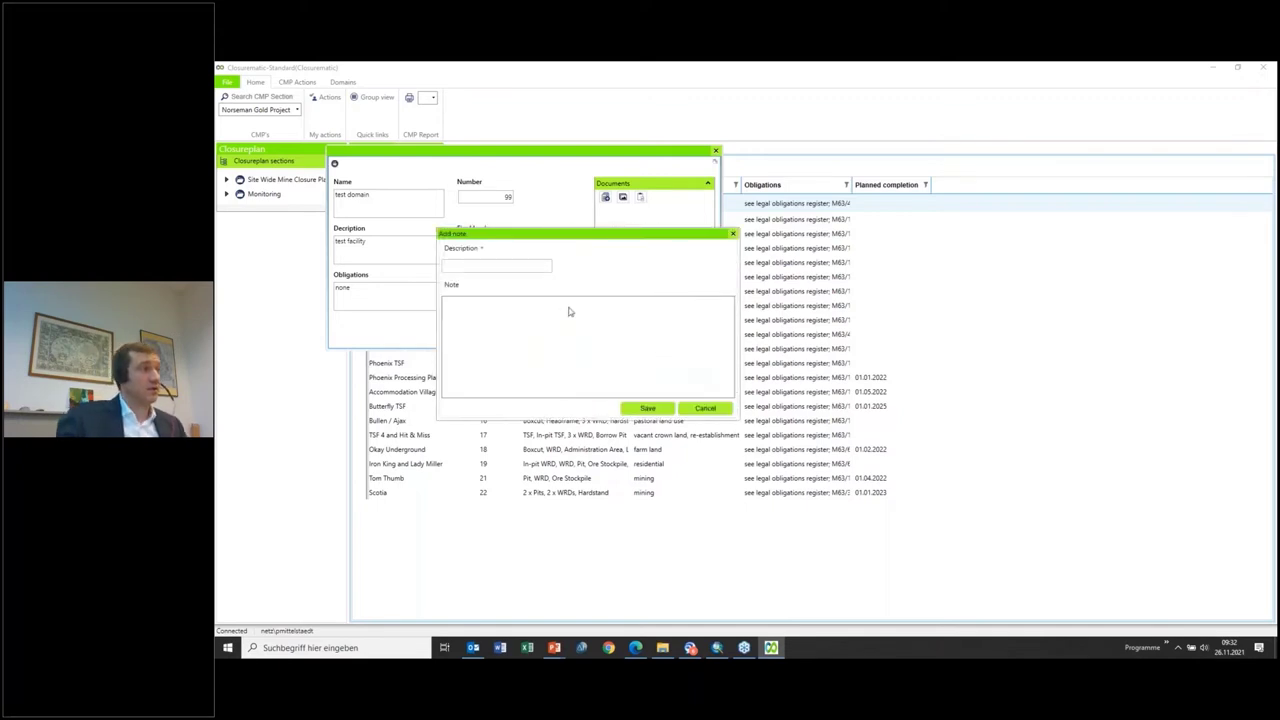
left_click(508, 268)
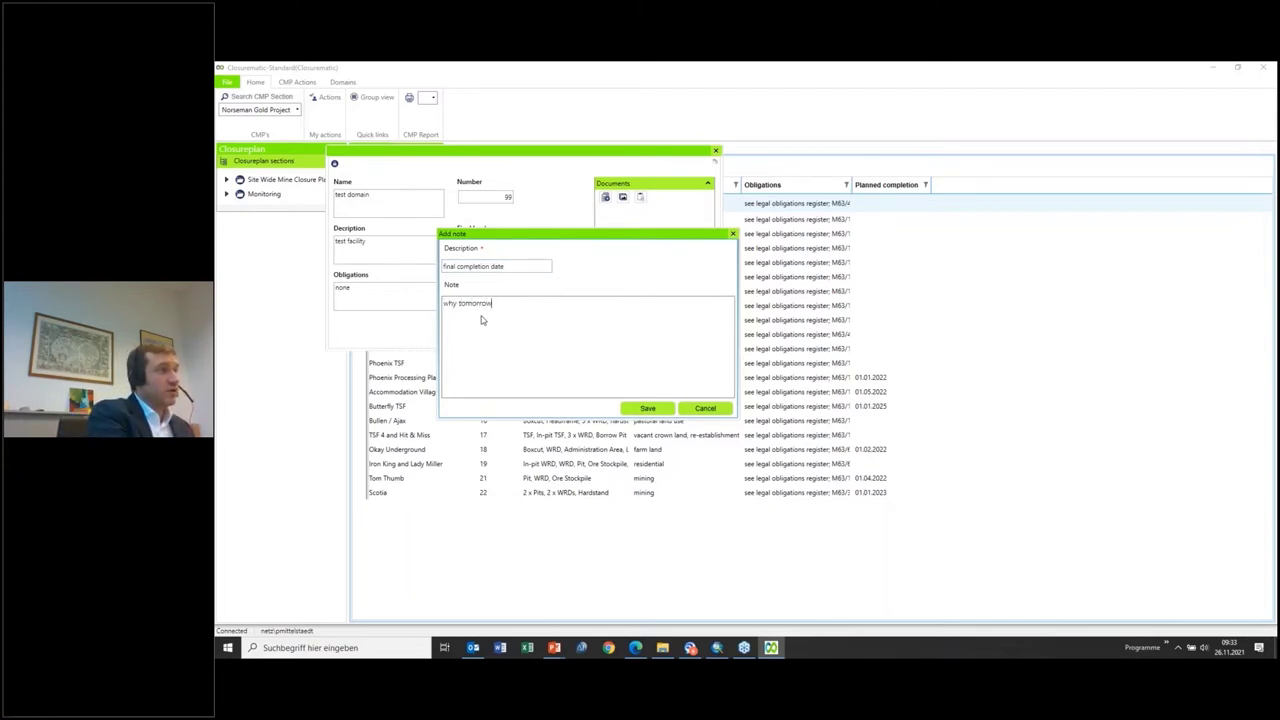
left_click(648, 408)
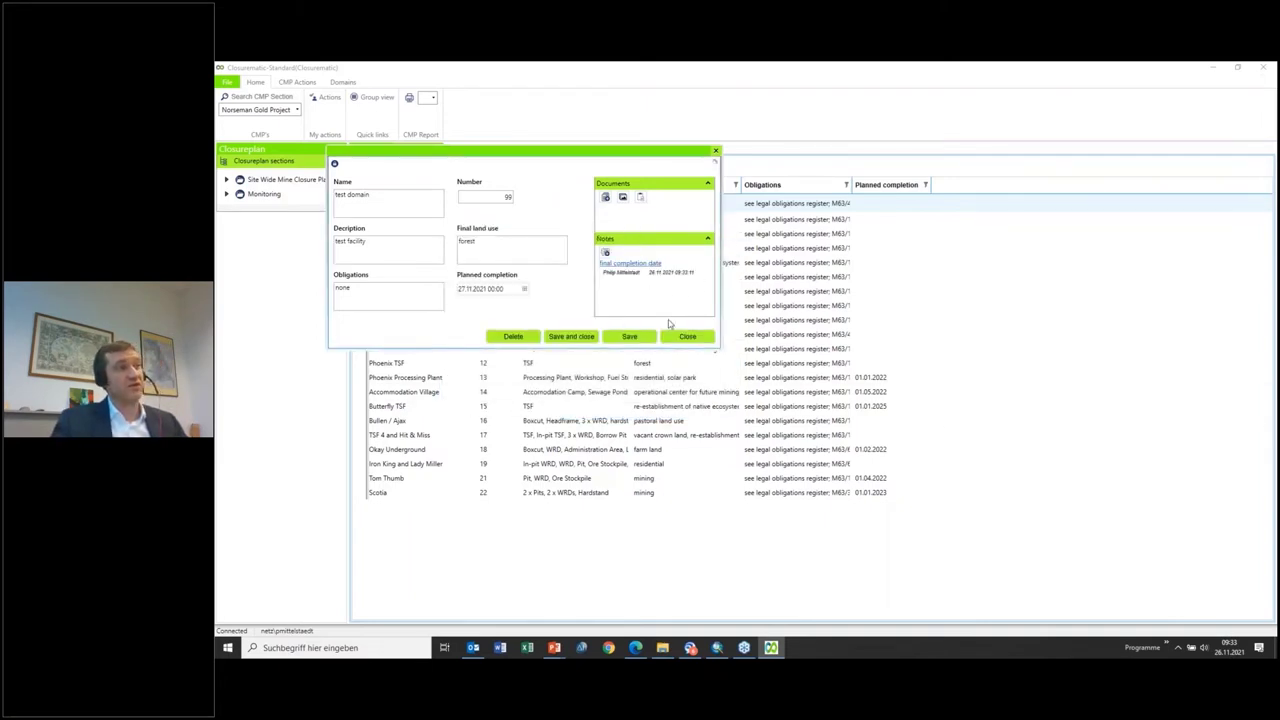
Step: Attach the Obligations Register PDF from the Norseman Project MCP folder to the test domain's documents
left_click(605, 199)
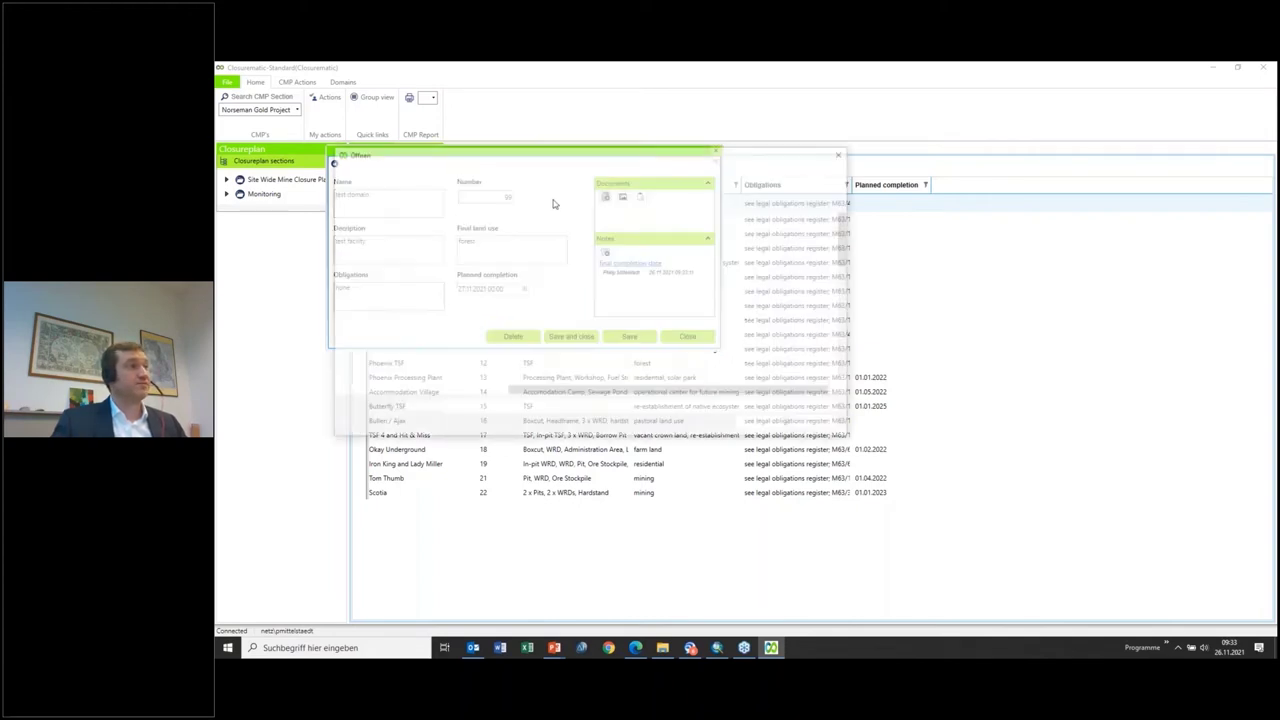
scroll(553, 335, "down", 3)
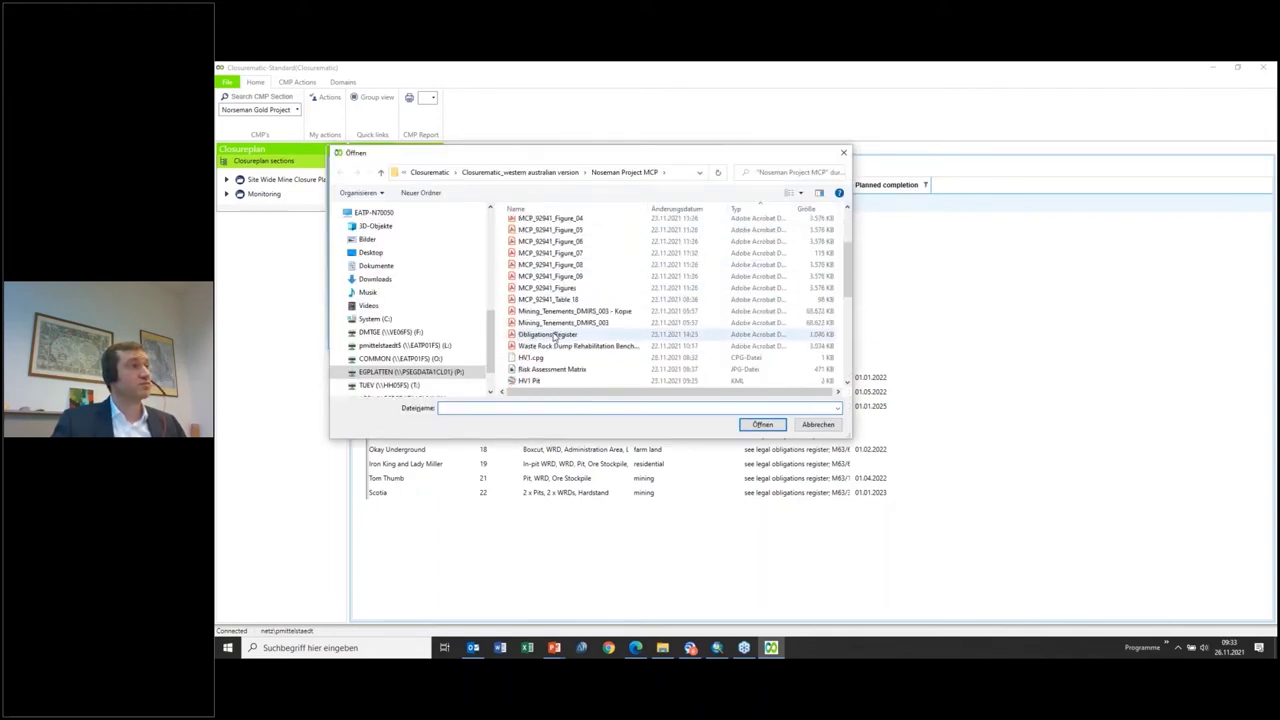
left_click(563, 336)
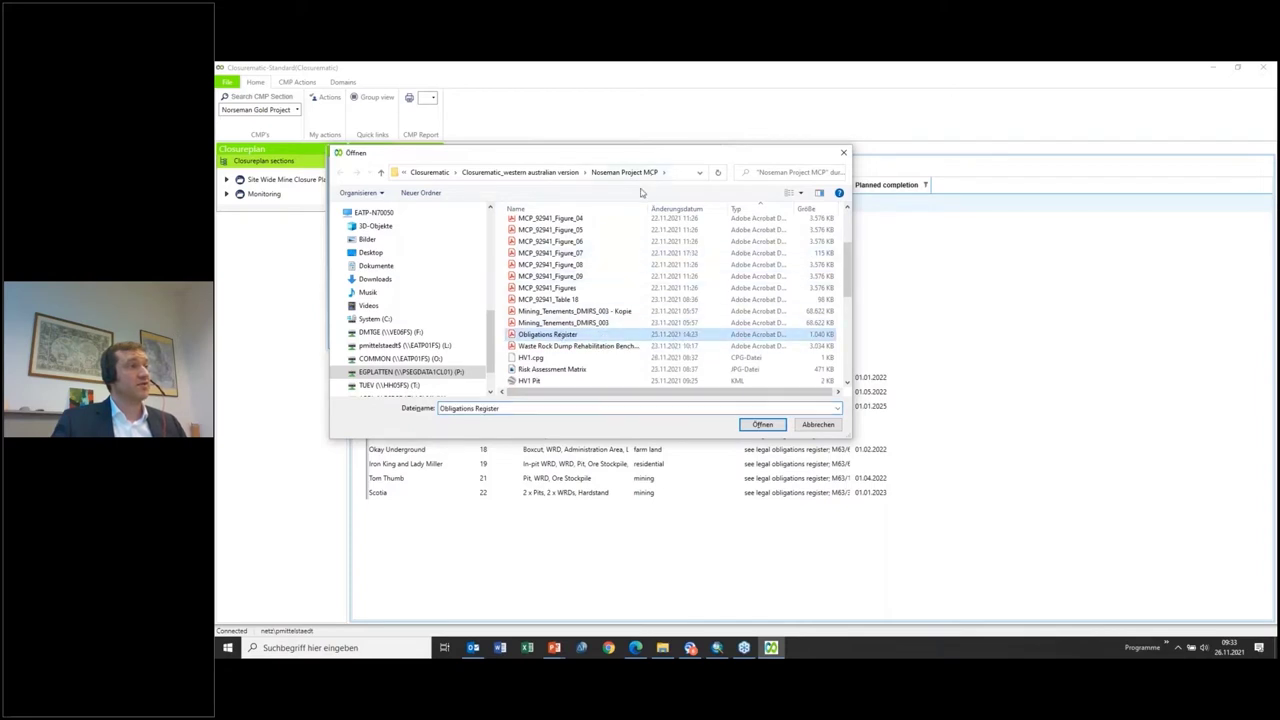
left_click(760, 424)
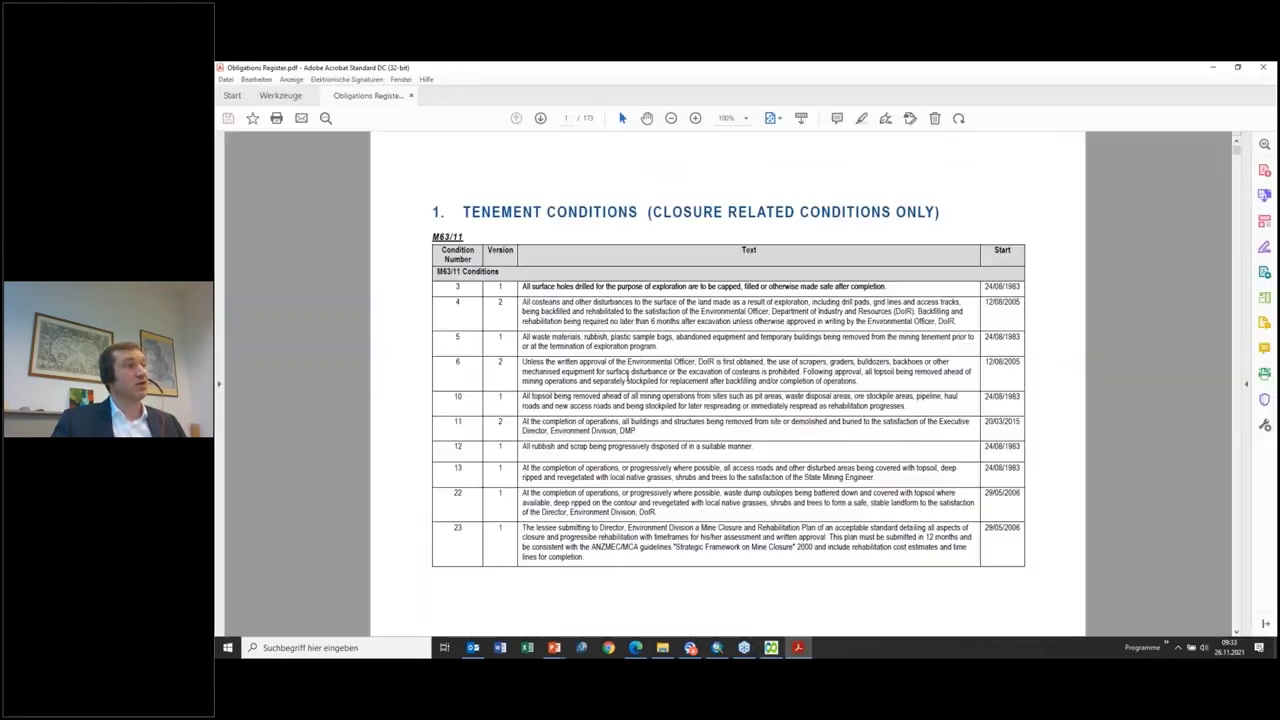
Step: Look through the attached Obligations Register PDF, close it, and save and close the test domain record
scroll(822, 336, "down", 20)
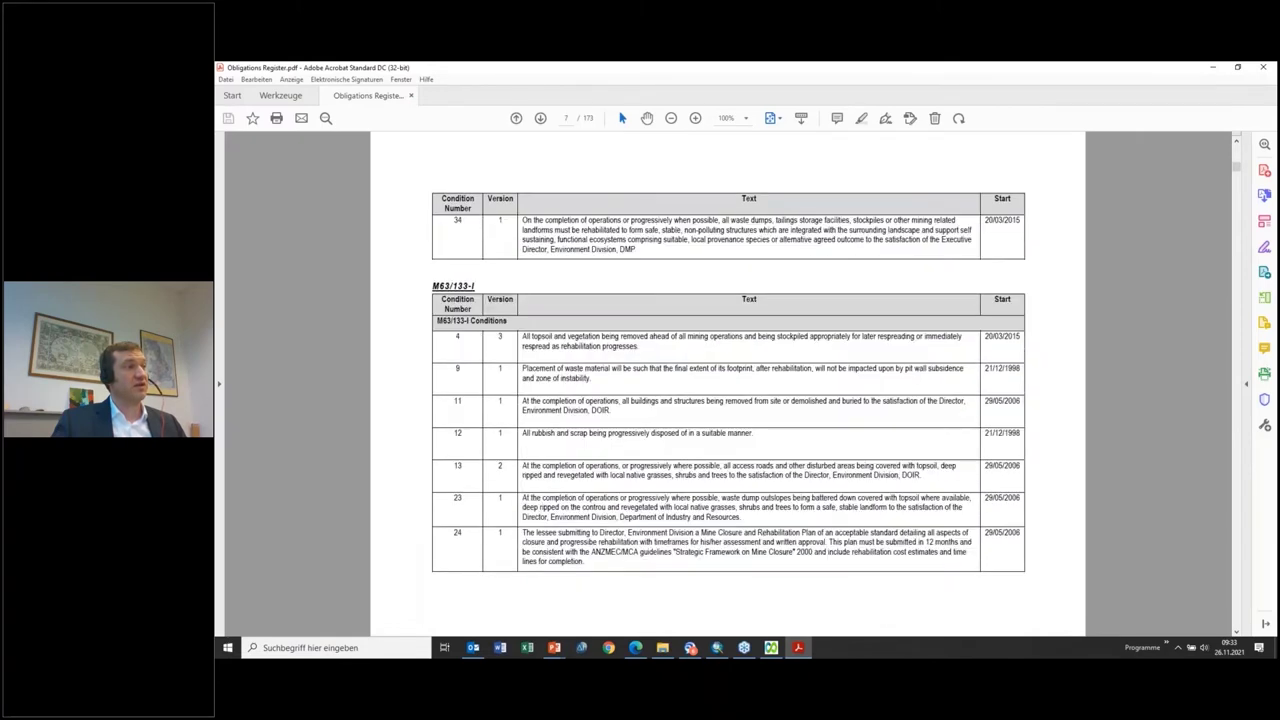
left_click(1265, 68)
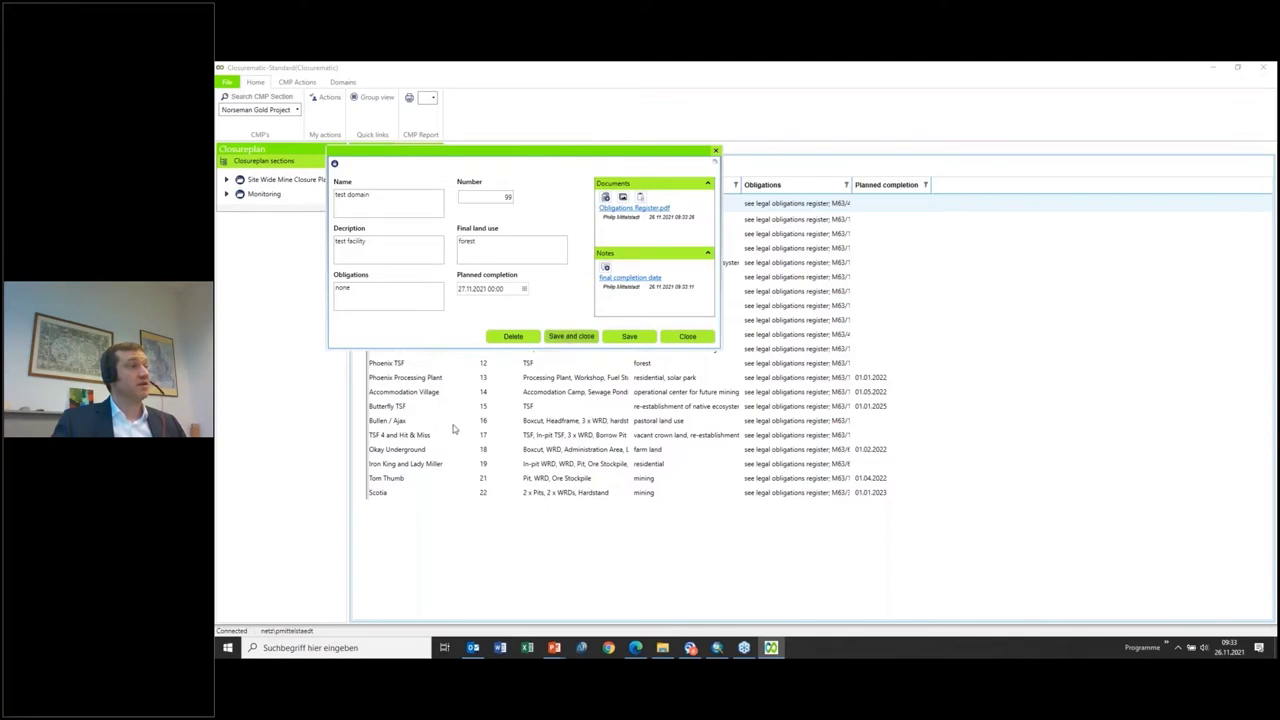
left_click(571, 336)
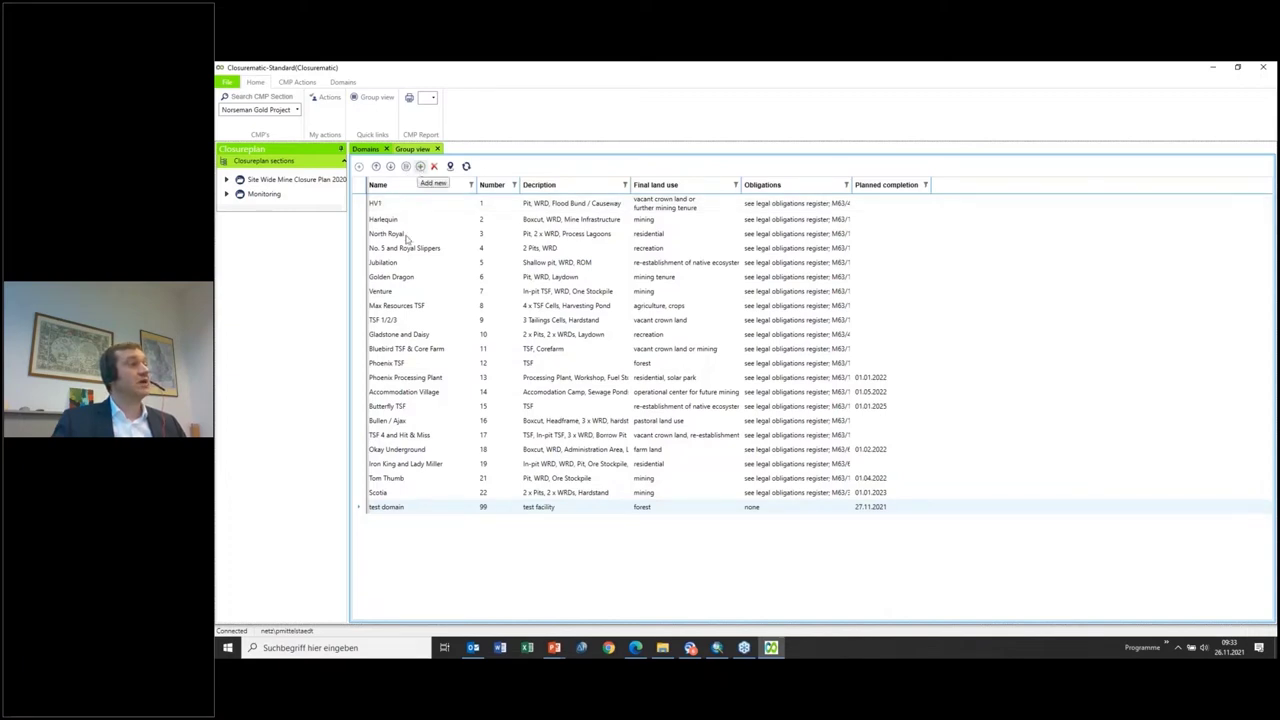
Step: Open the location map for the test domain, enlarge its window, and show the Norseman area in Western Australia as aerial imagery
left_click(450, 167)
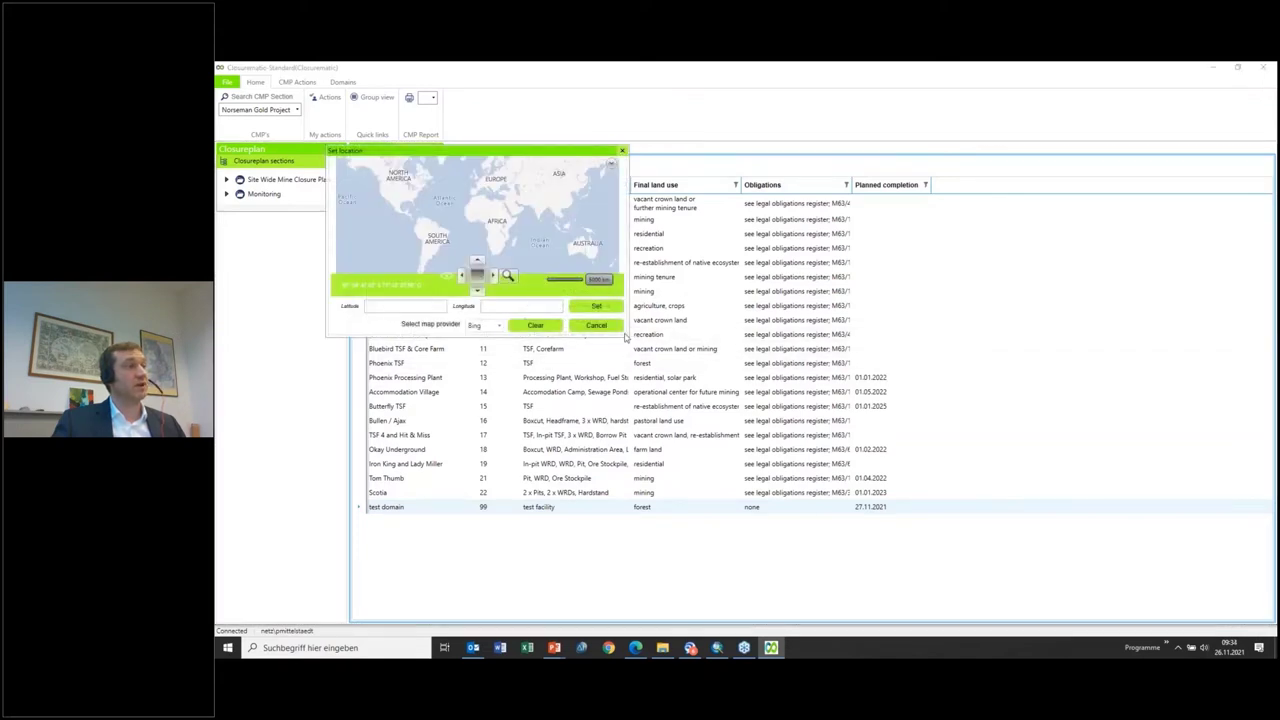
left_click_drag(635, 340, 955, 496)
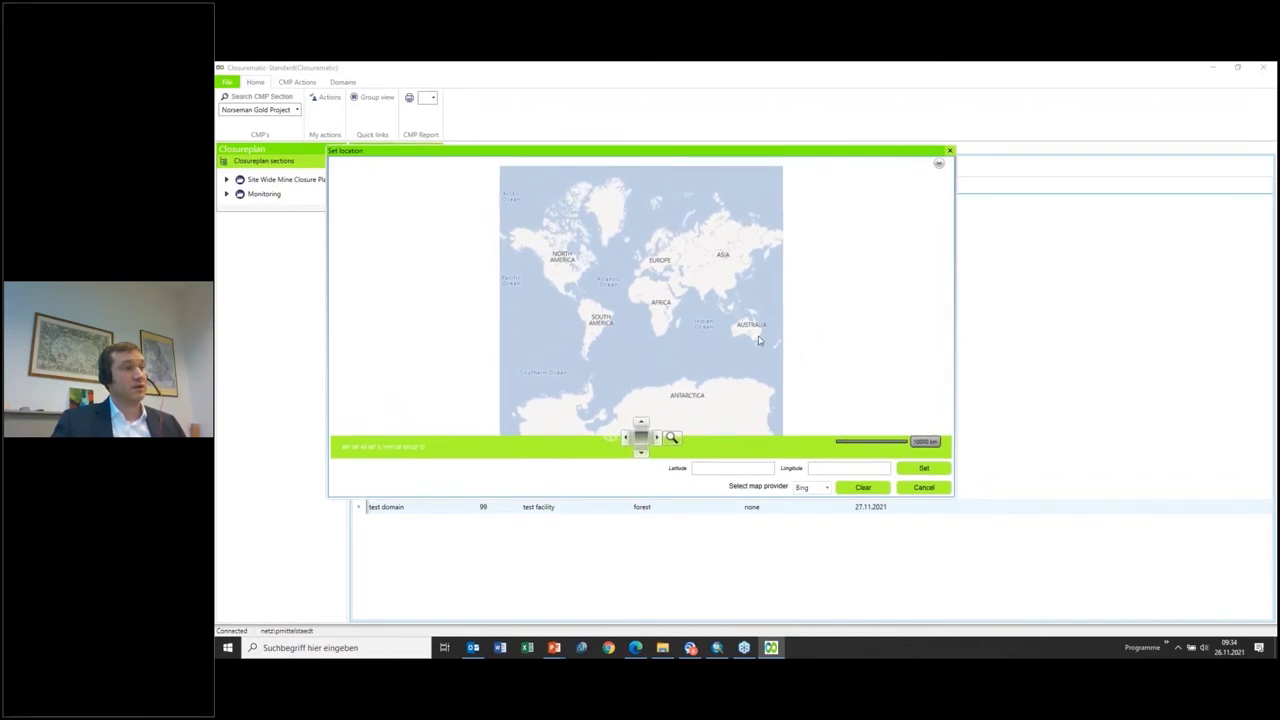
scroll(752, 338, "up", 5)
scroll(558, 309, "up", 4)
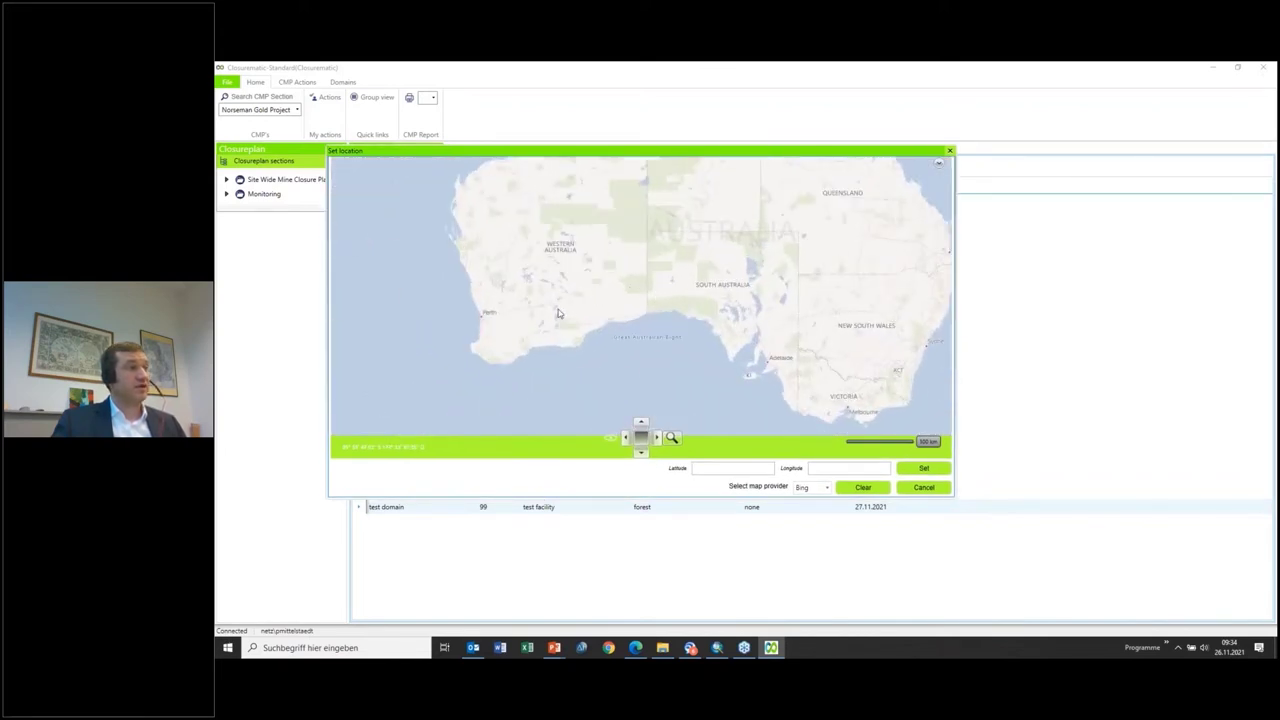
scroll(546, 365, "up", 2)
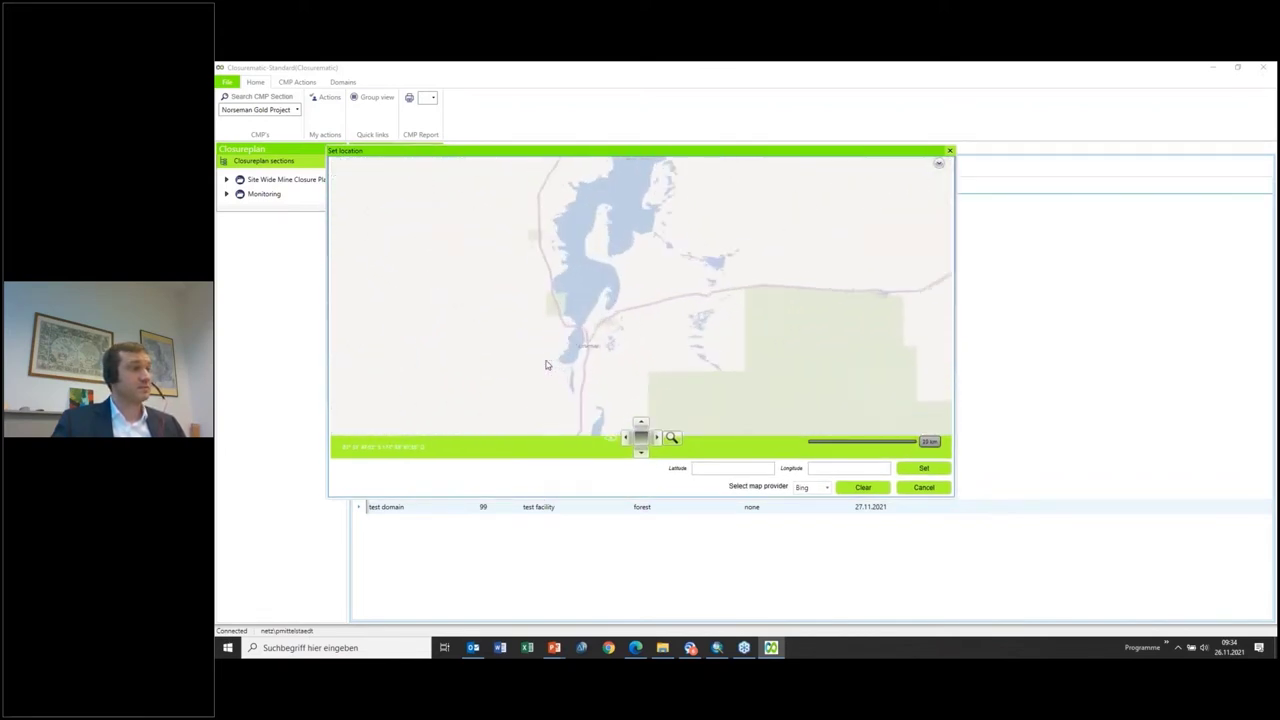
left_click_drag(595, 325, 647, 231)
mouse_move(607, 442)
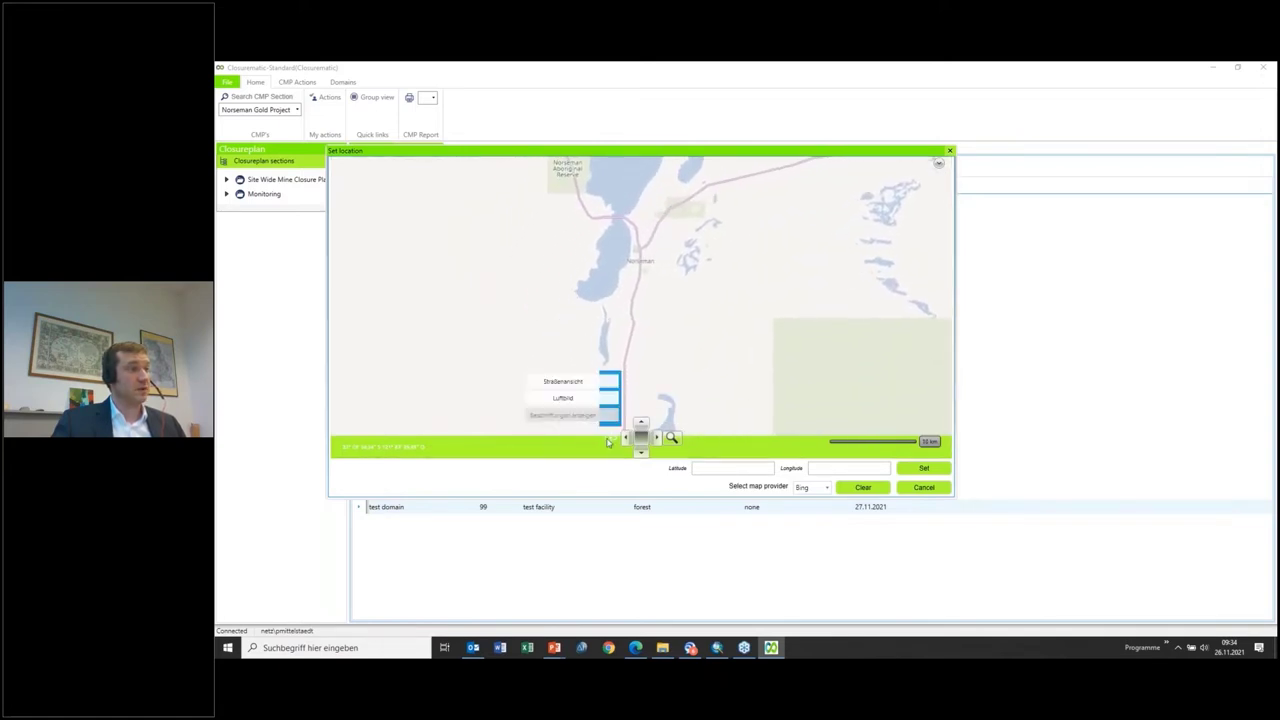
left_click(563, 398)
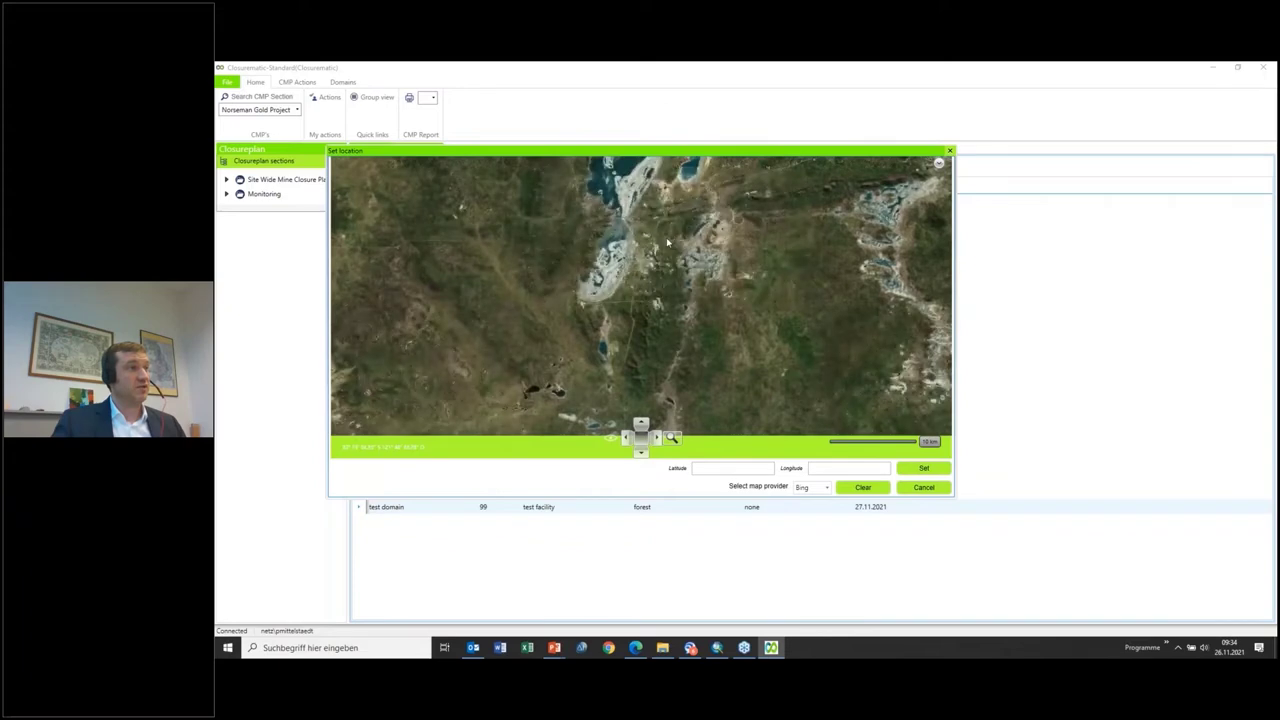
Step: Place the test domain's location on the track west of the salt lake, at about latitude -32.157 and longitude 121.702, and close the map window
left_click_drag(668, 245, 653, 315)
scroll(653, 315, "up", 1)
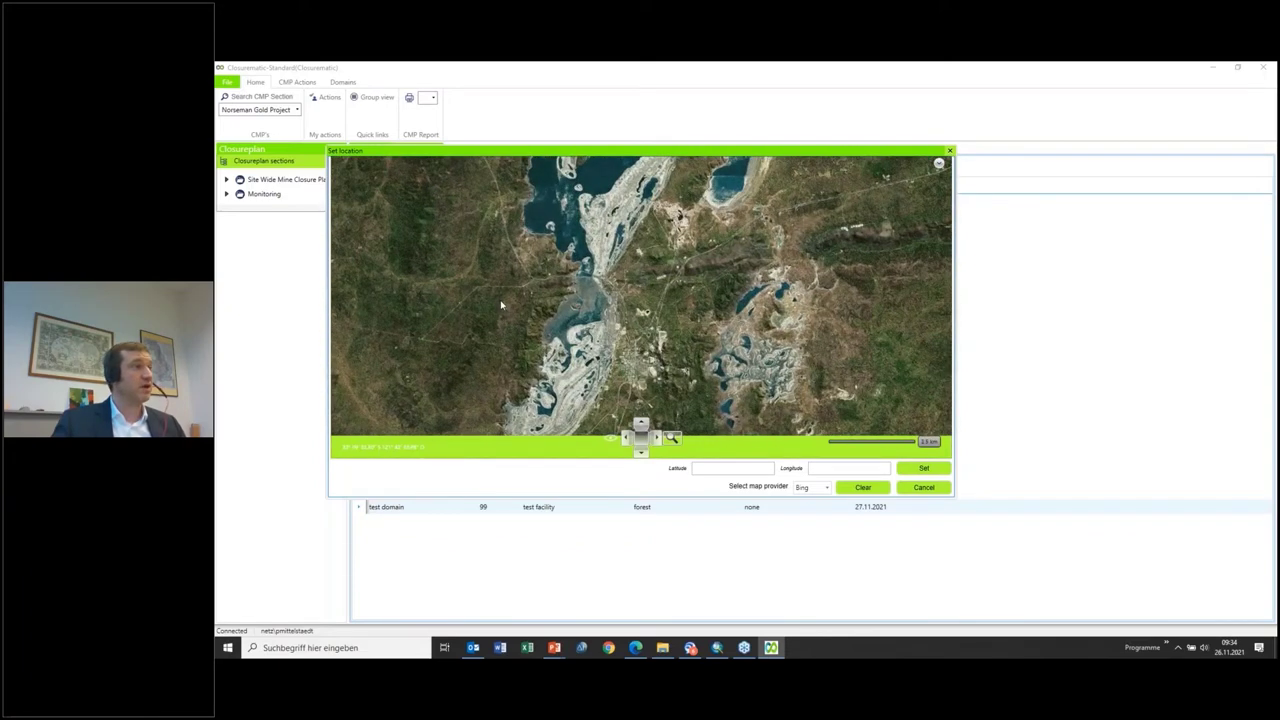
scroll(501, 305, "up", 1)
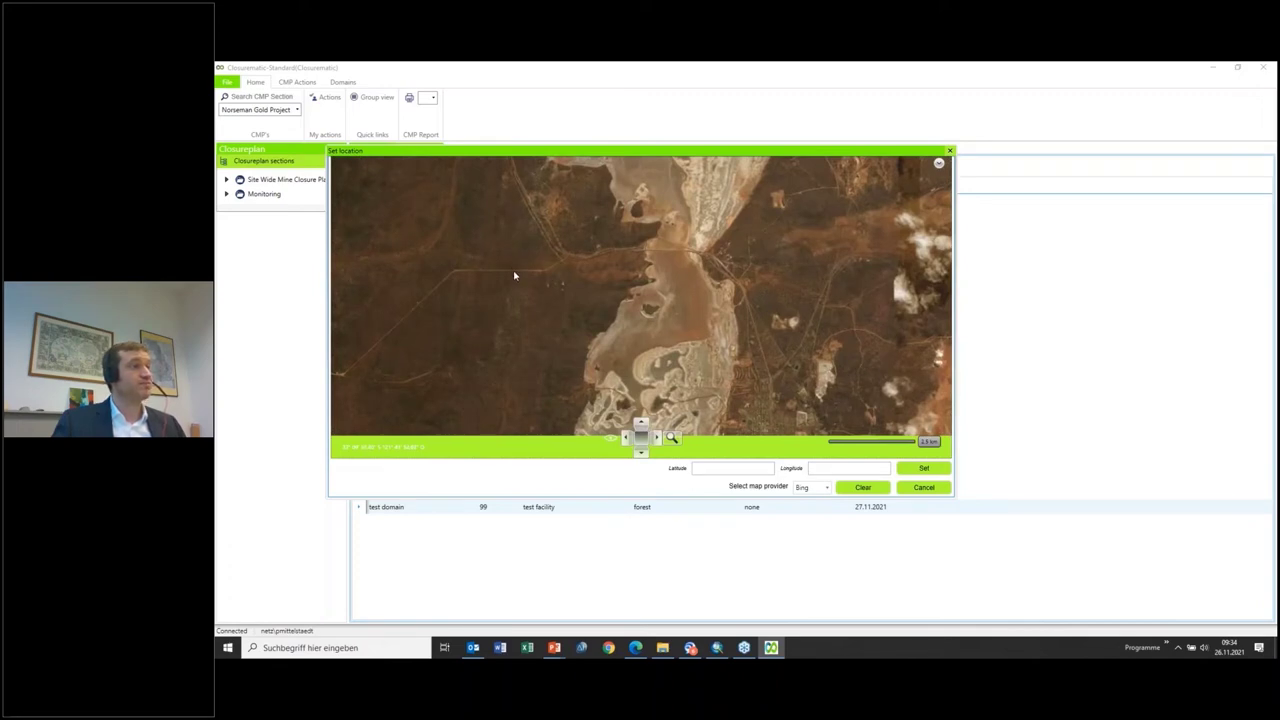
left_click_drag(515, 275, 642, 319)
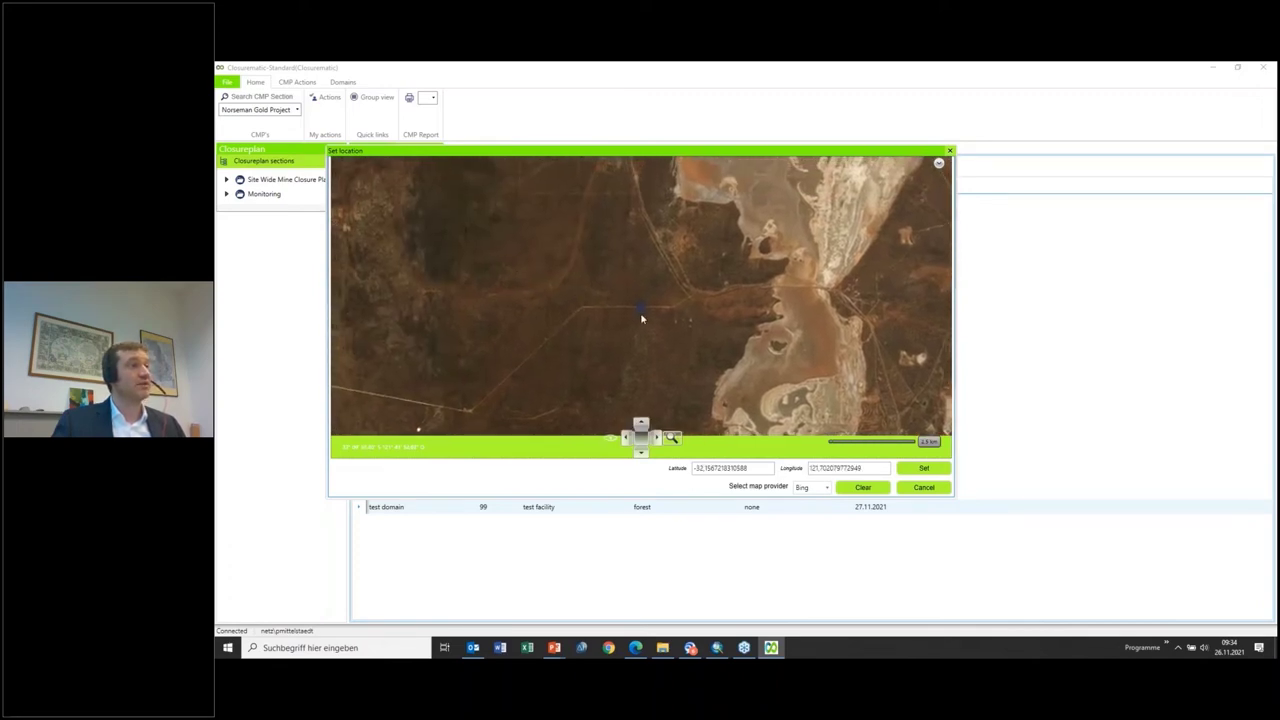
left_click(950, 152)
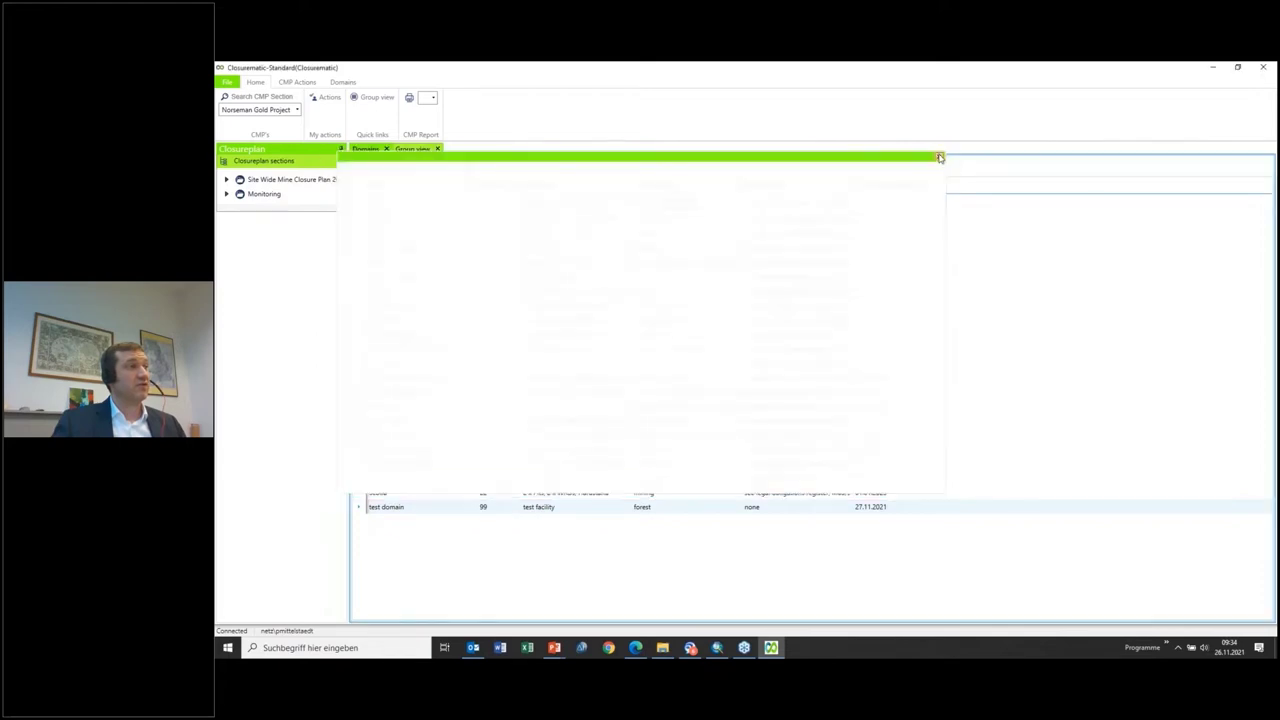
Step: Open the Domain map, show the domains of the DMT Standard plan on it, and view the plan's list of individual domains
left_click(343, 83)
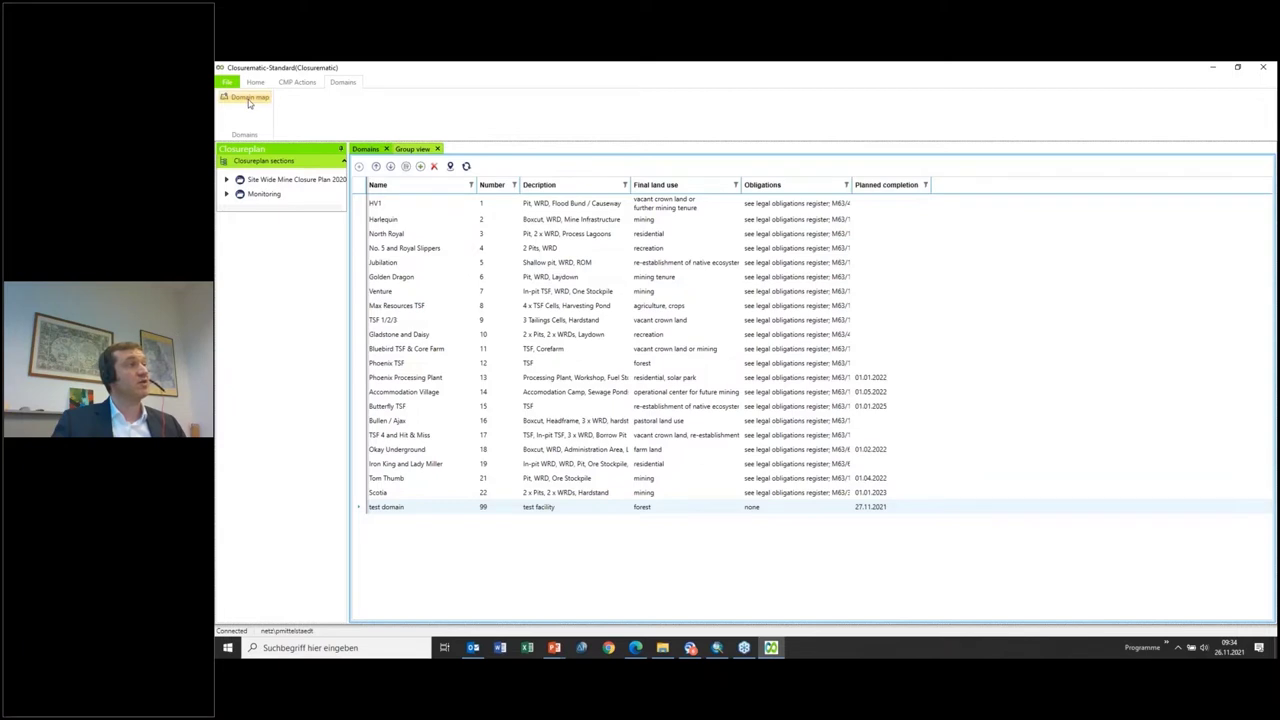
left_click(249, 99)
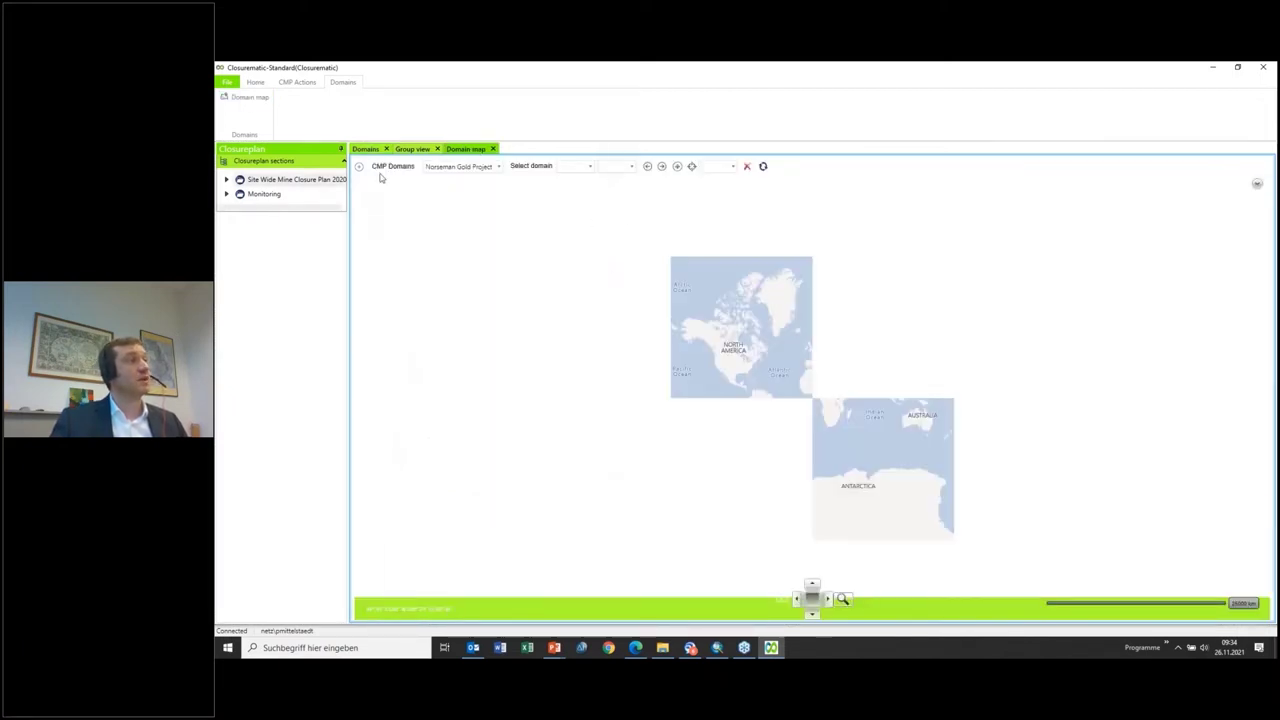
left_click(463, 172)
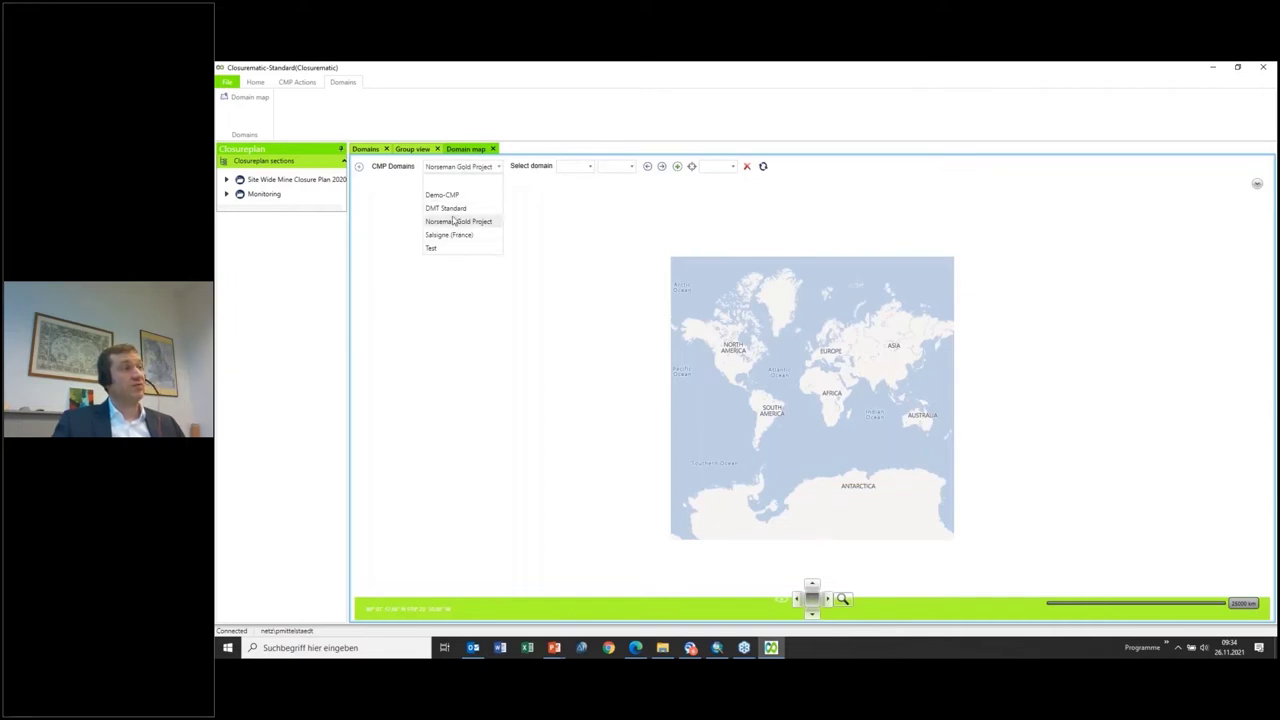
left_click(446, 208)
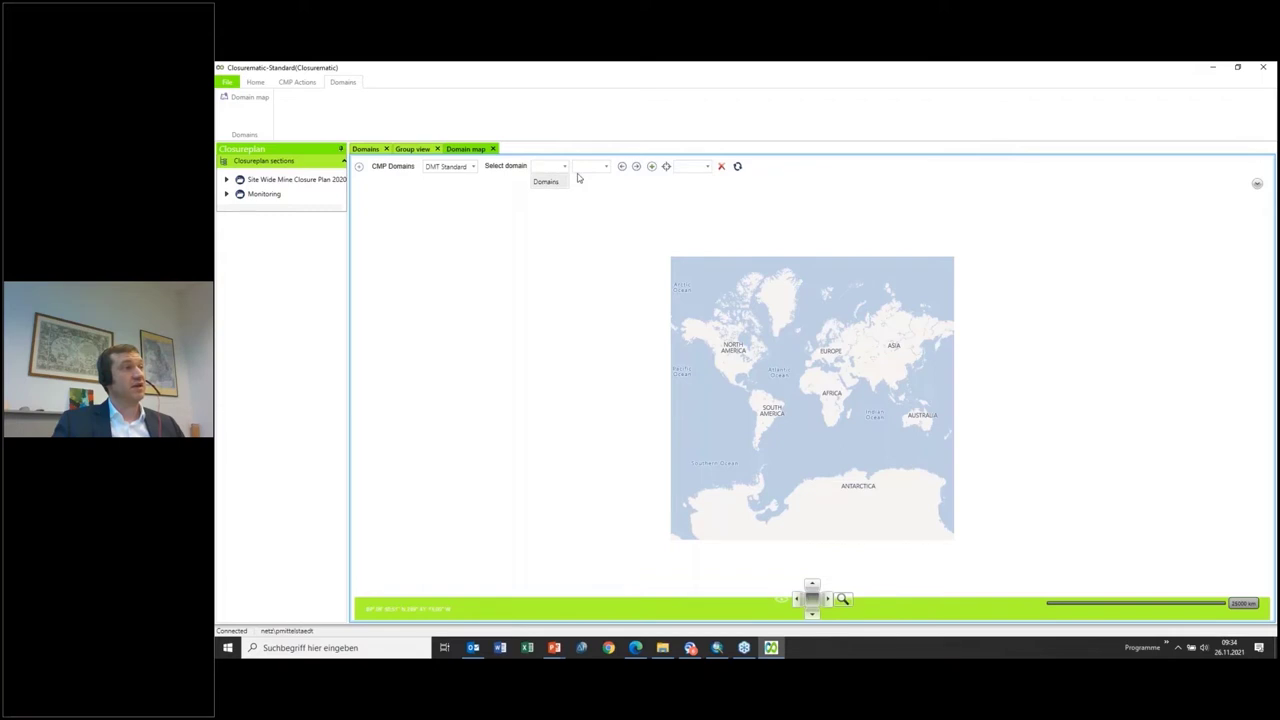
left_click(546, 181)
left_click(600, 166)
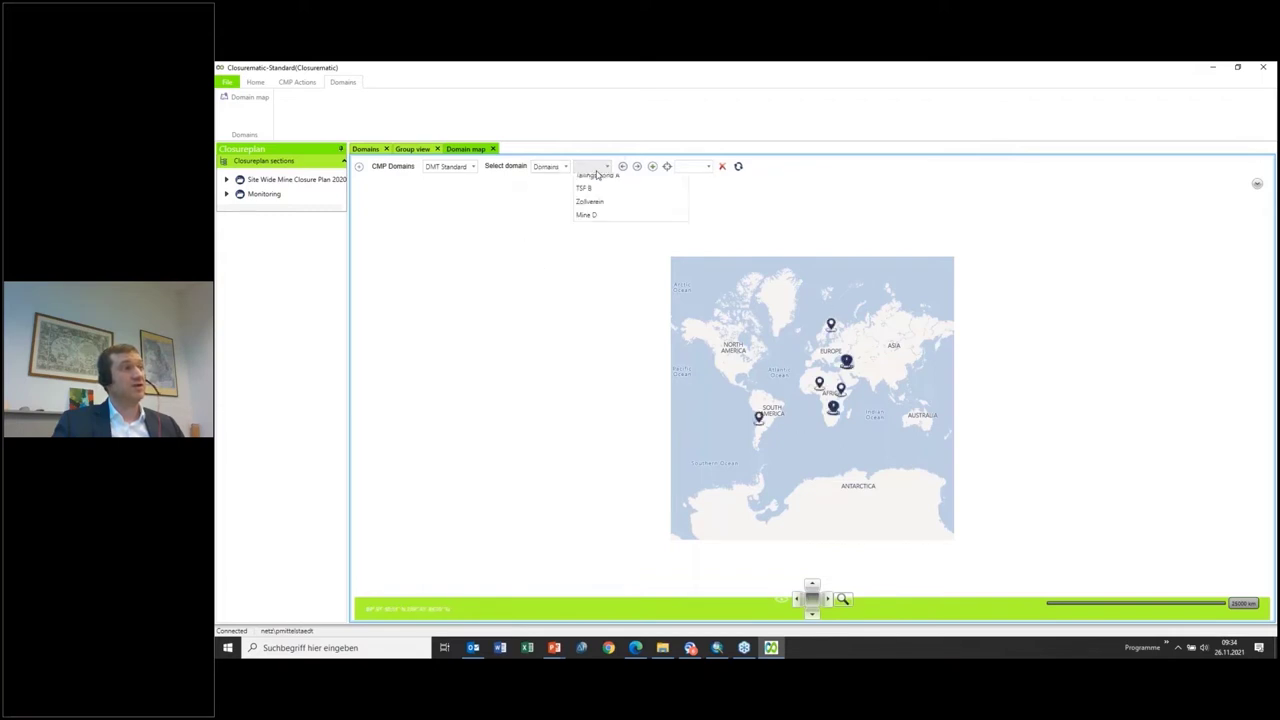
Step: Show the Norseman Gold Project's domains on the Domain map and locate "test domain" among them
left_click(446, 167)
left_click(455, 221)
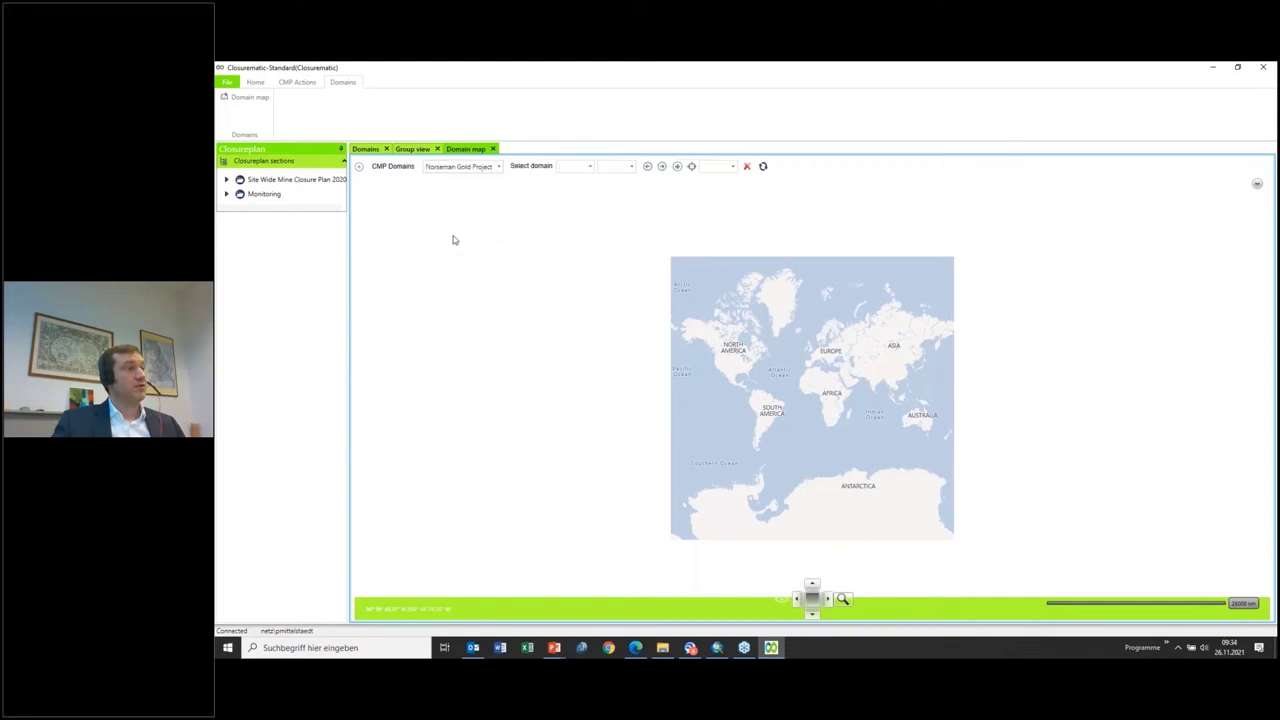
left_click(575, 167)
left_click(571, 183)
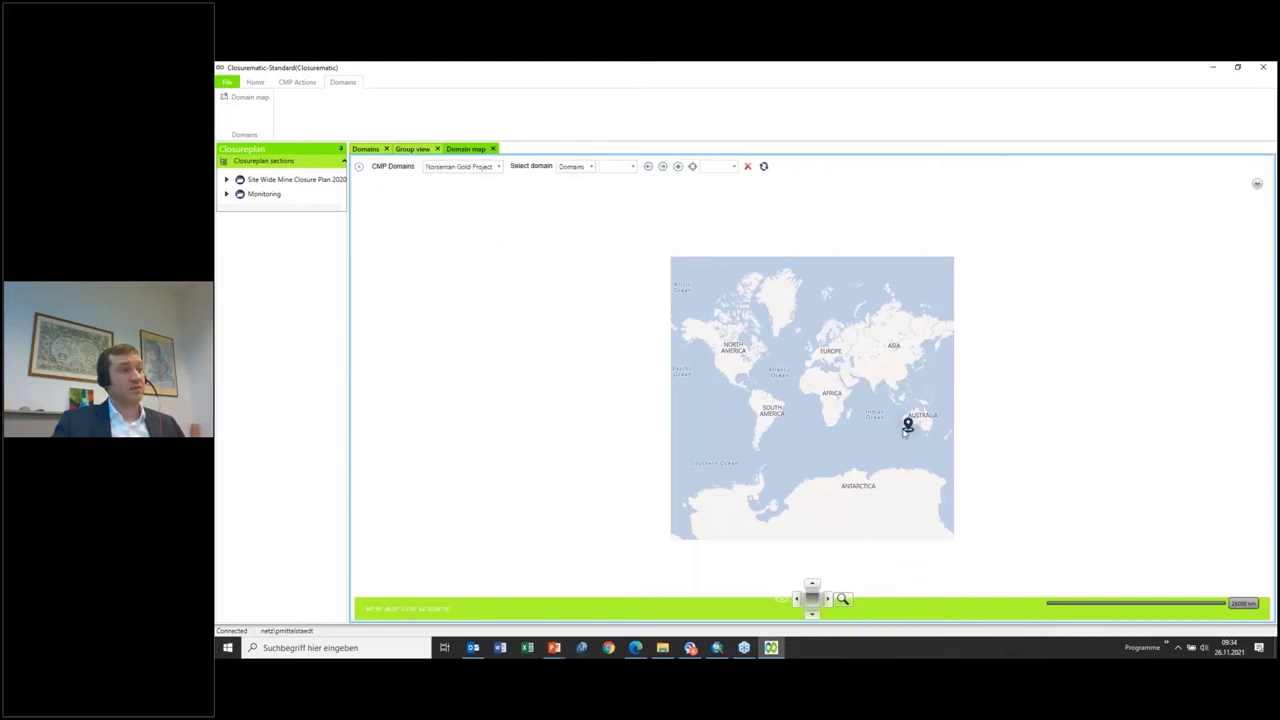
left_click(619, 168)
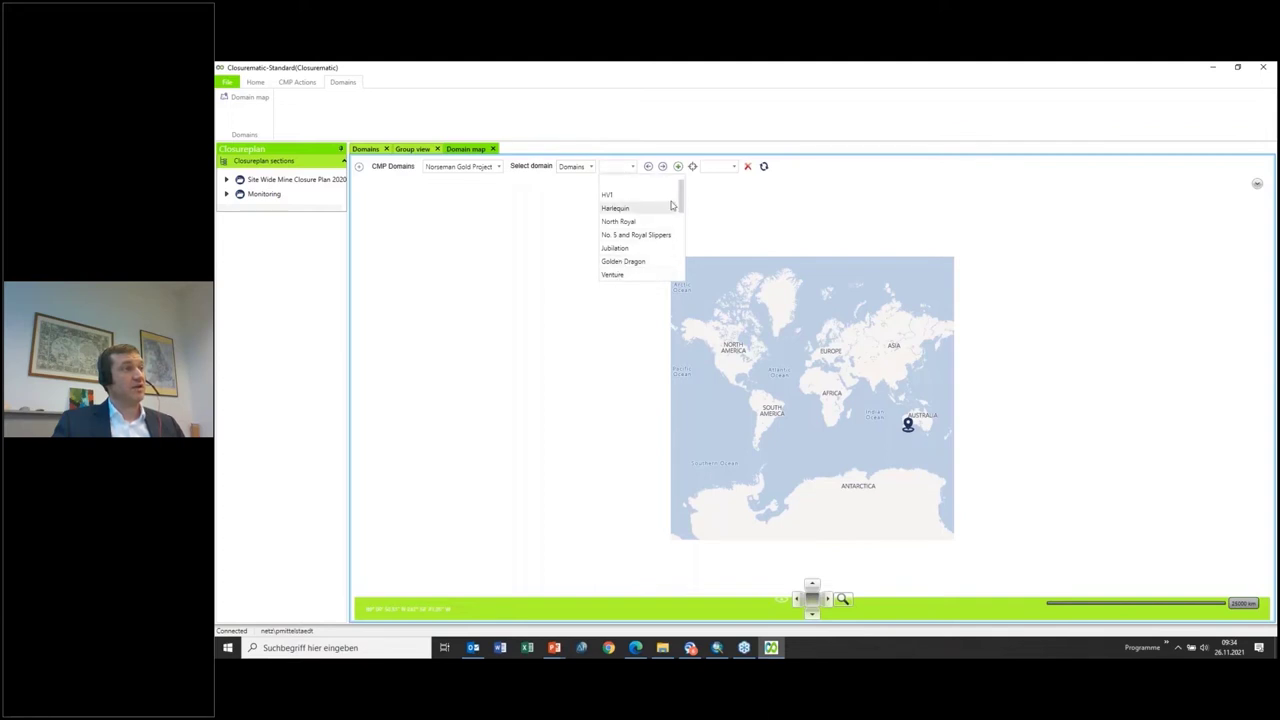
left_click_drag(684, 200, 684, 266)
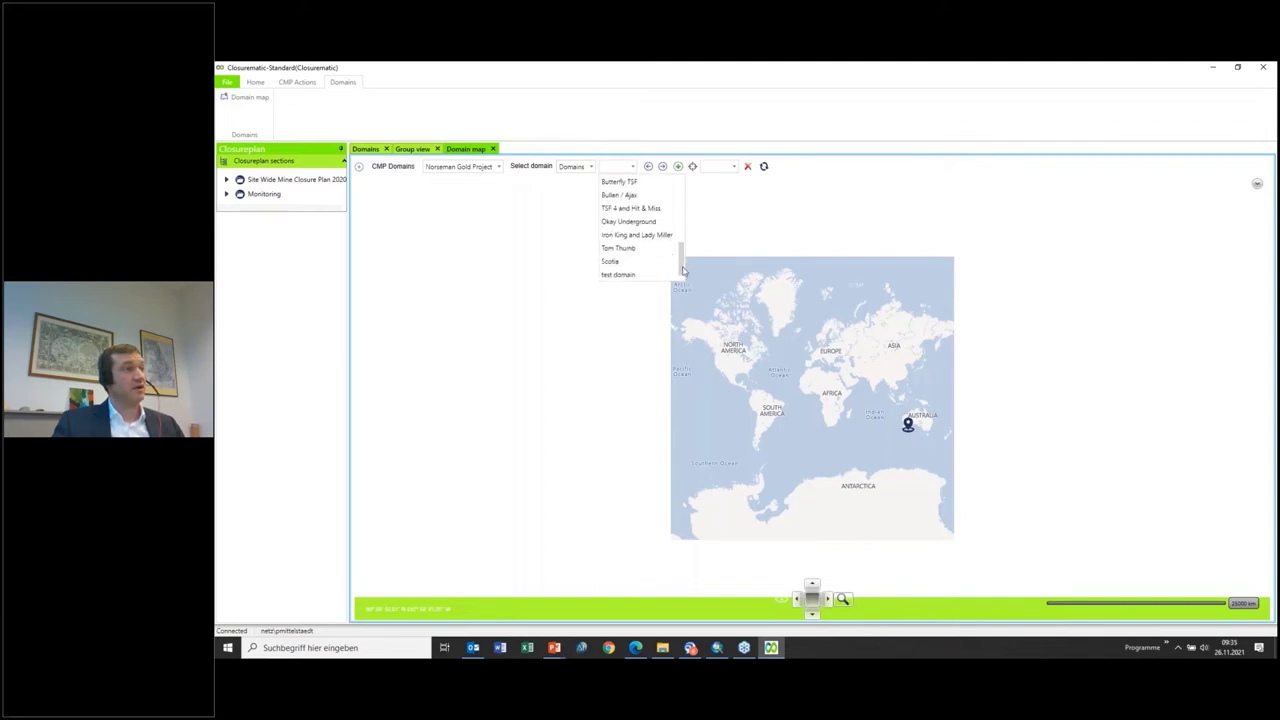
left_click(618, 275)
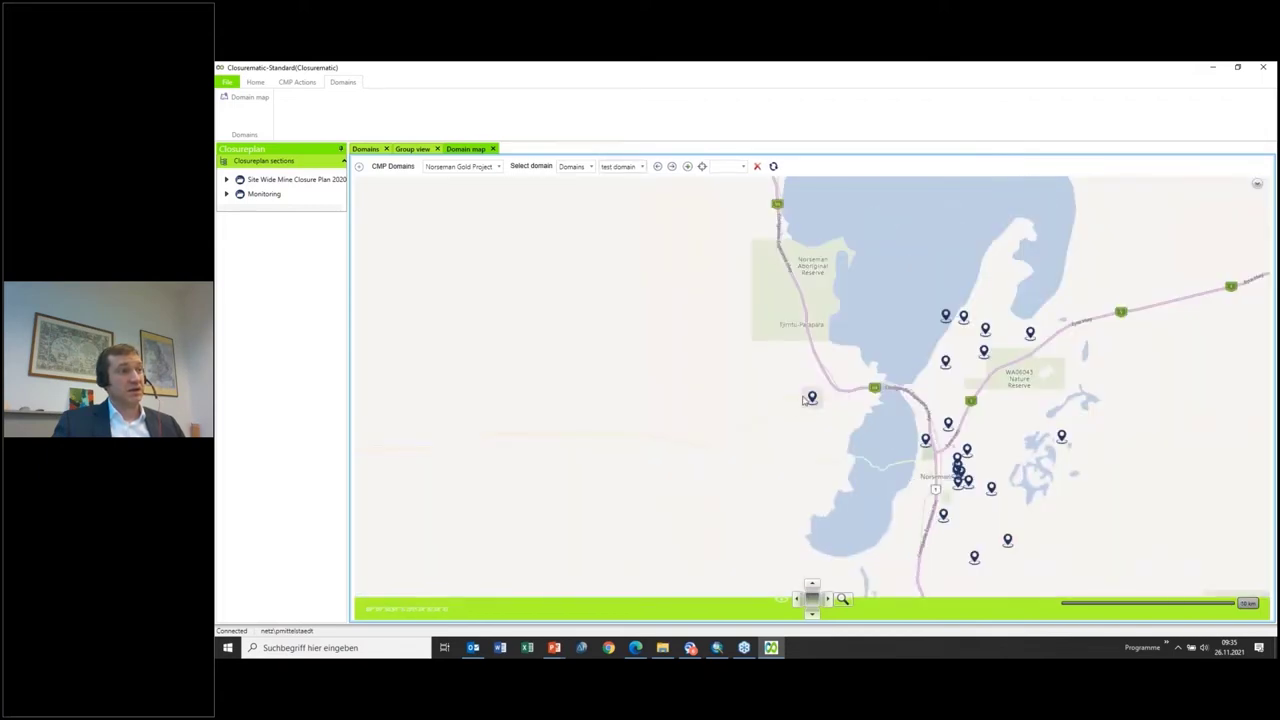
Step: Show the location options on the Domain map and label the Norseman Gold Project's domains with their Name property
scroll(883, 432, "up", 1)
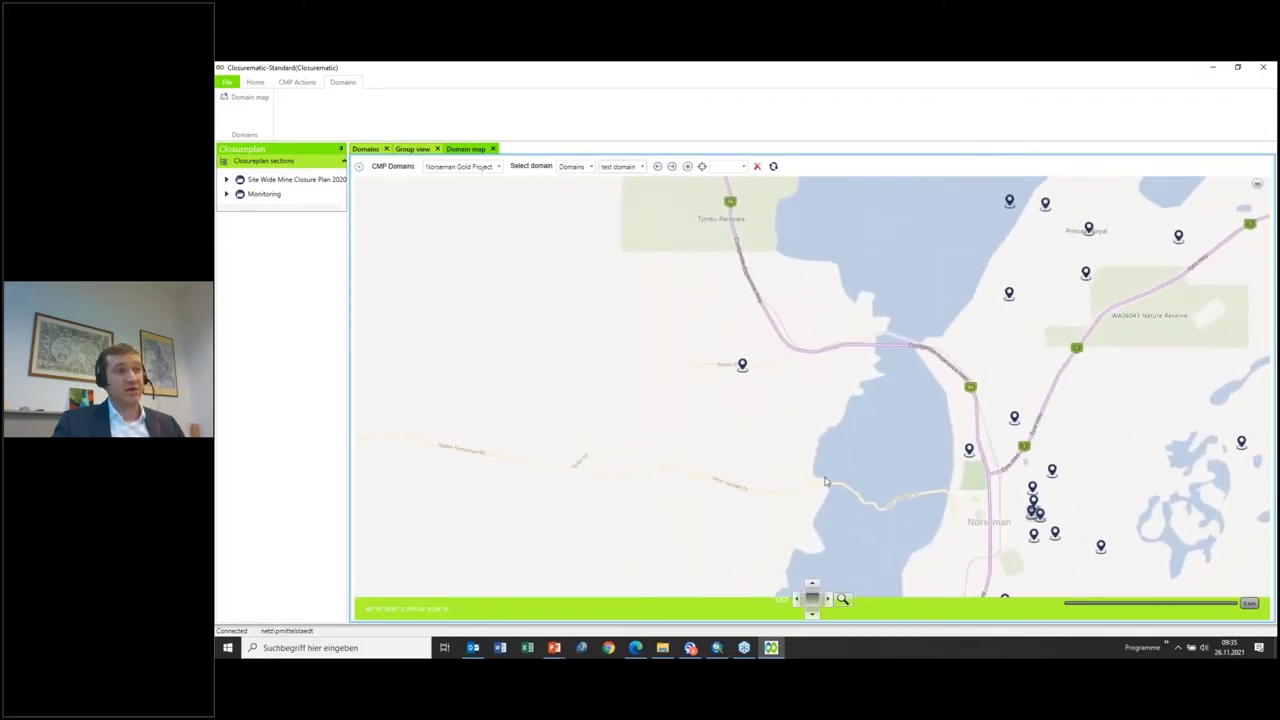
scroll(687, 418, "down", 1)
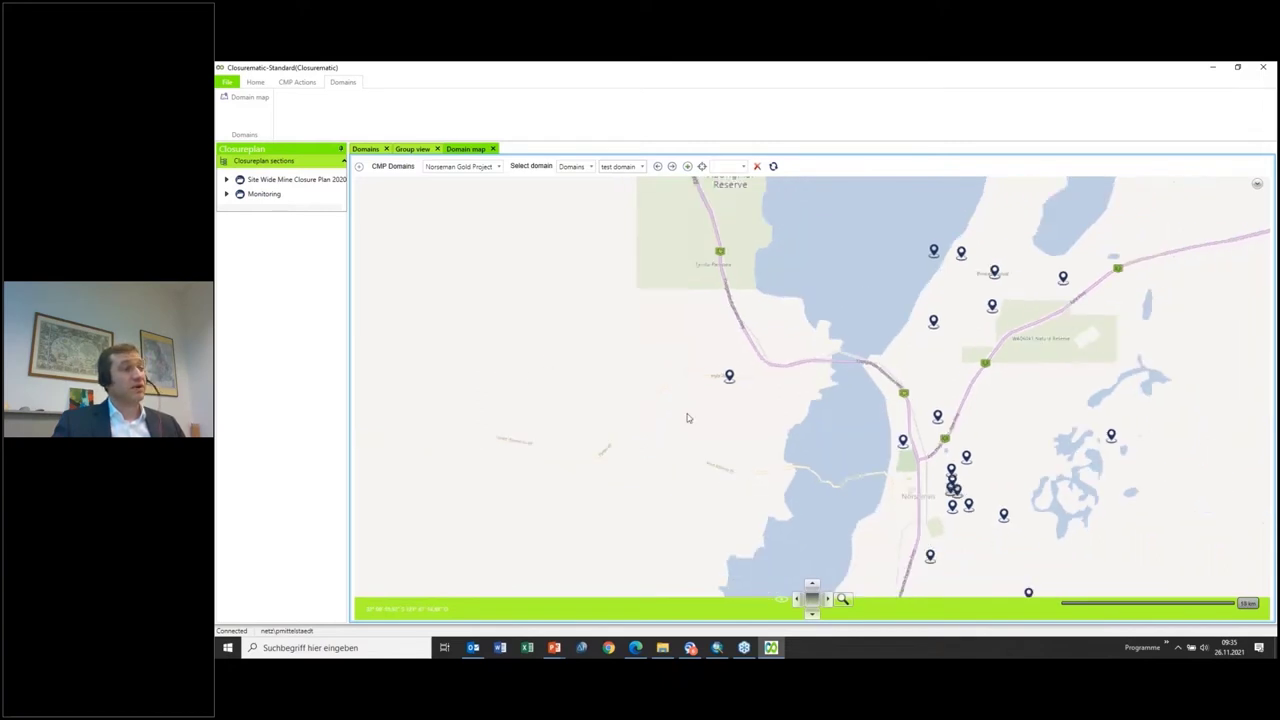
left_click(358, 168)
left_click(388, 166)
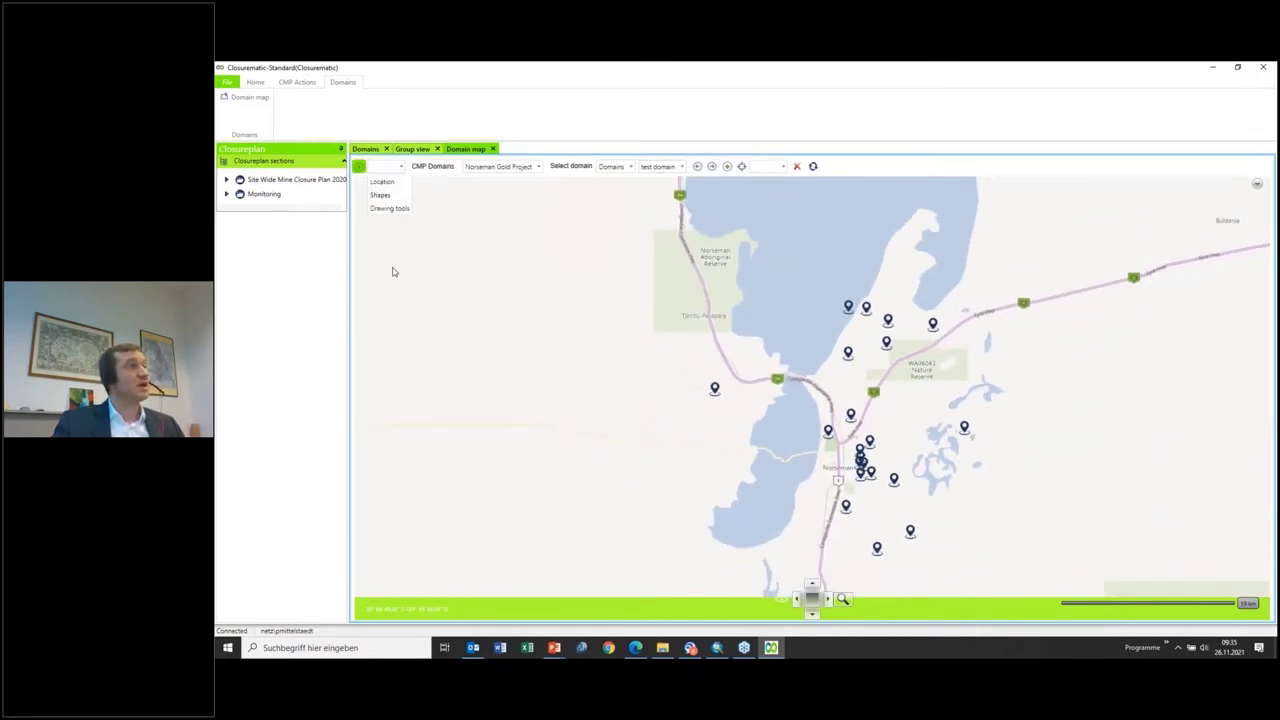
left_click(396, 184)
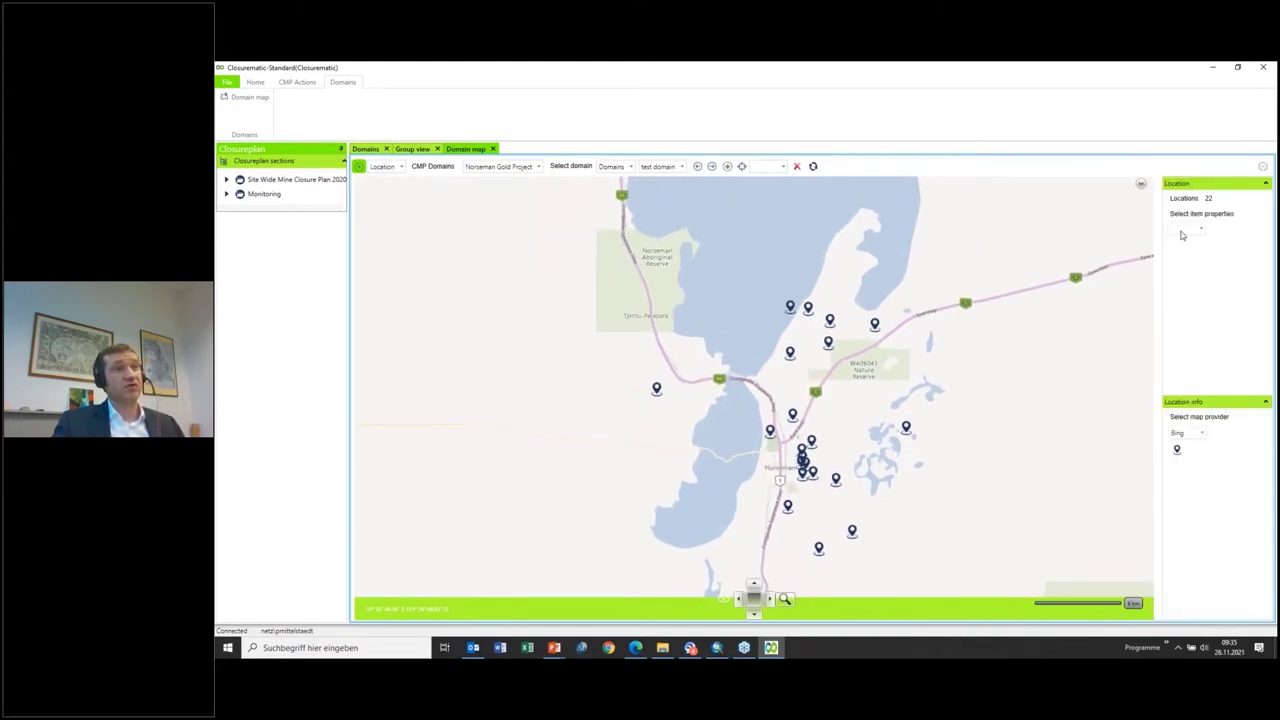
left_click(1183, 231)
left_click(1179, 243)
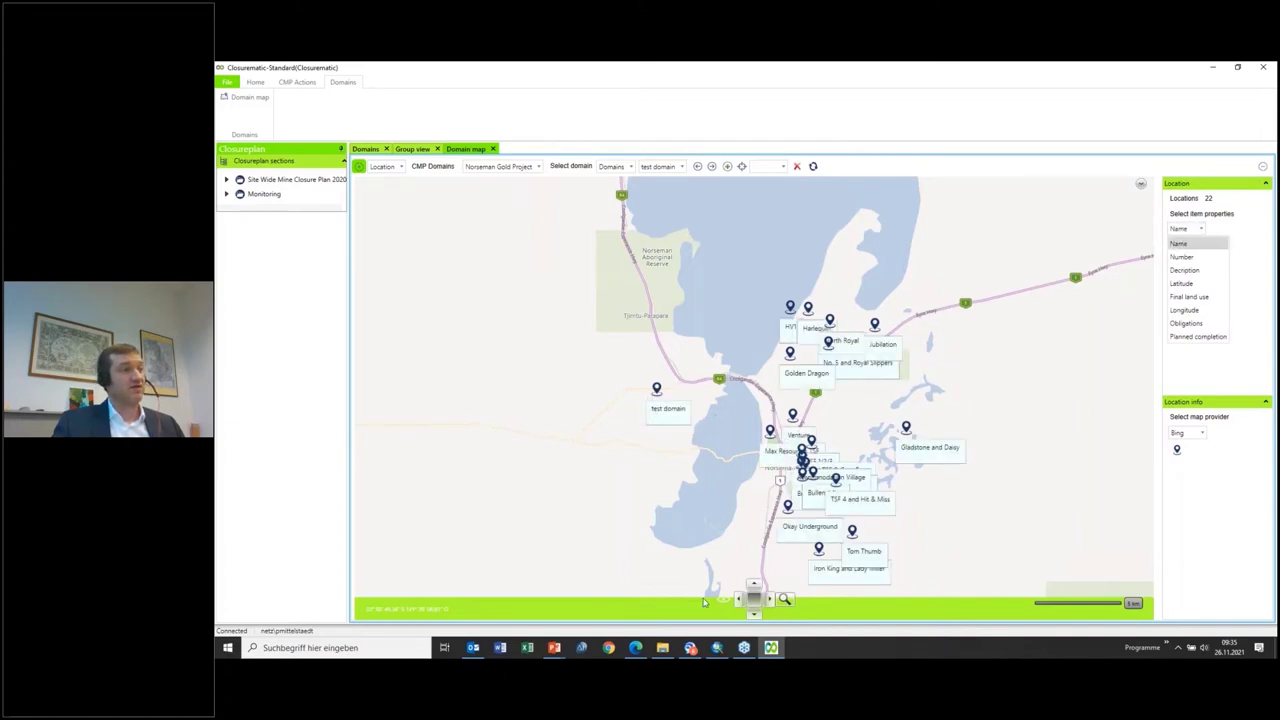
Step: Switch the Domain map to aerial imagery and examine the surroundings of "test domain" up close
left_click(724, 602)
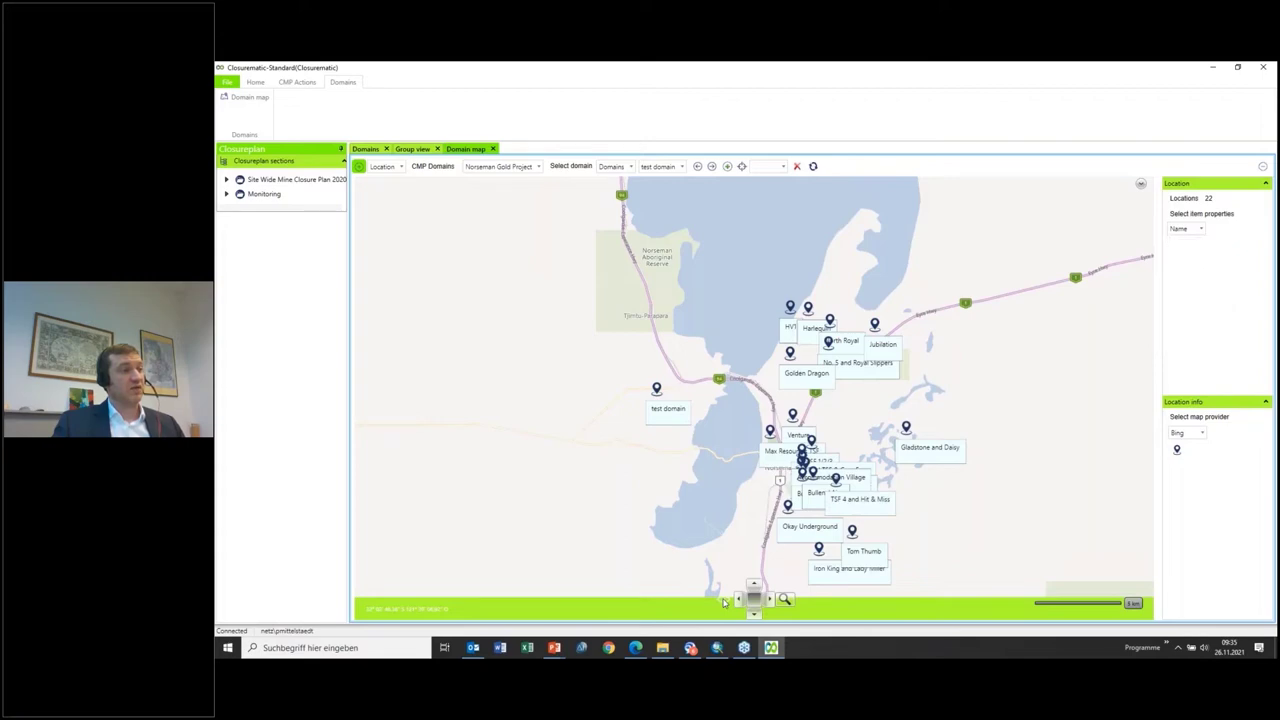
left_click(690, 563)
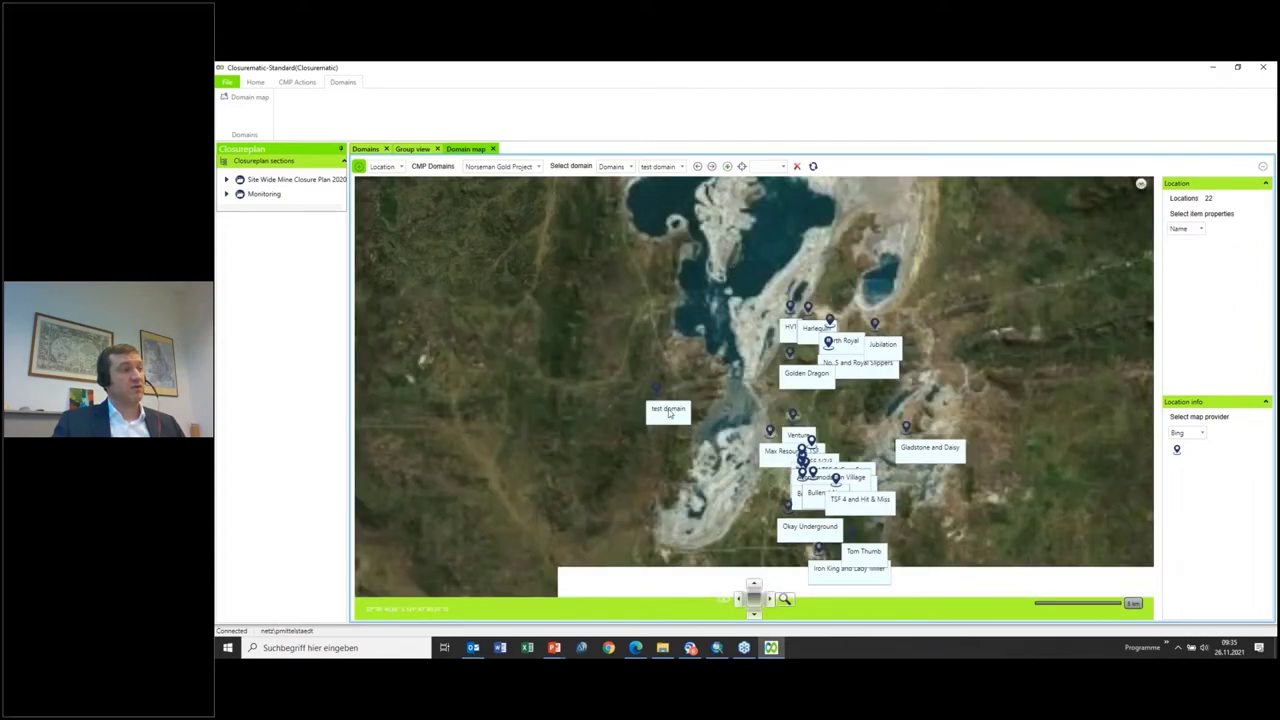
scroll(659, 397, "up", 5)
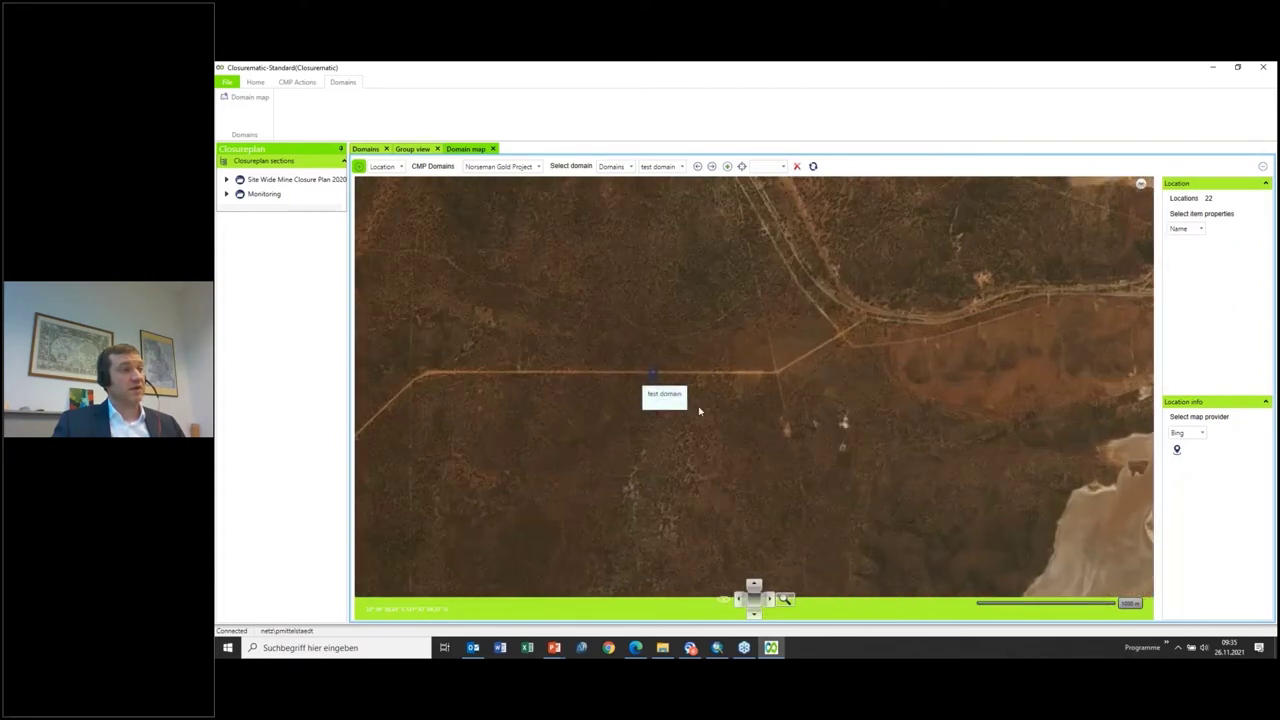
Step: Add final land use to the domain labels, replace it with obligations, and view the obligations of the domains east of the salt lake
left_click(1186, 230)
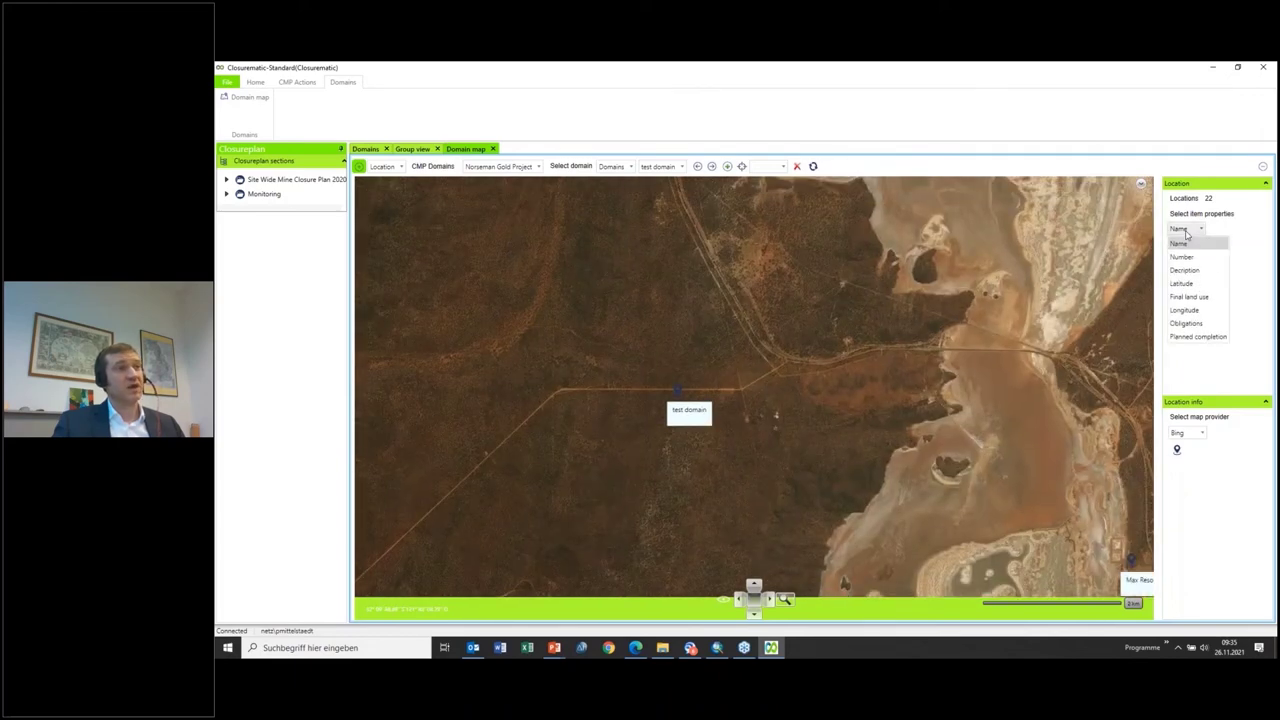
left_click(1190, 298)
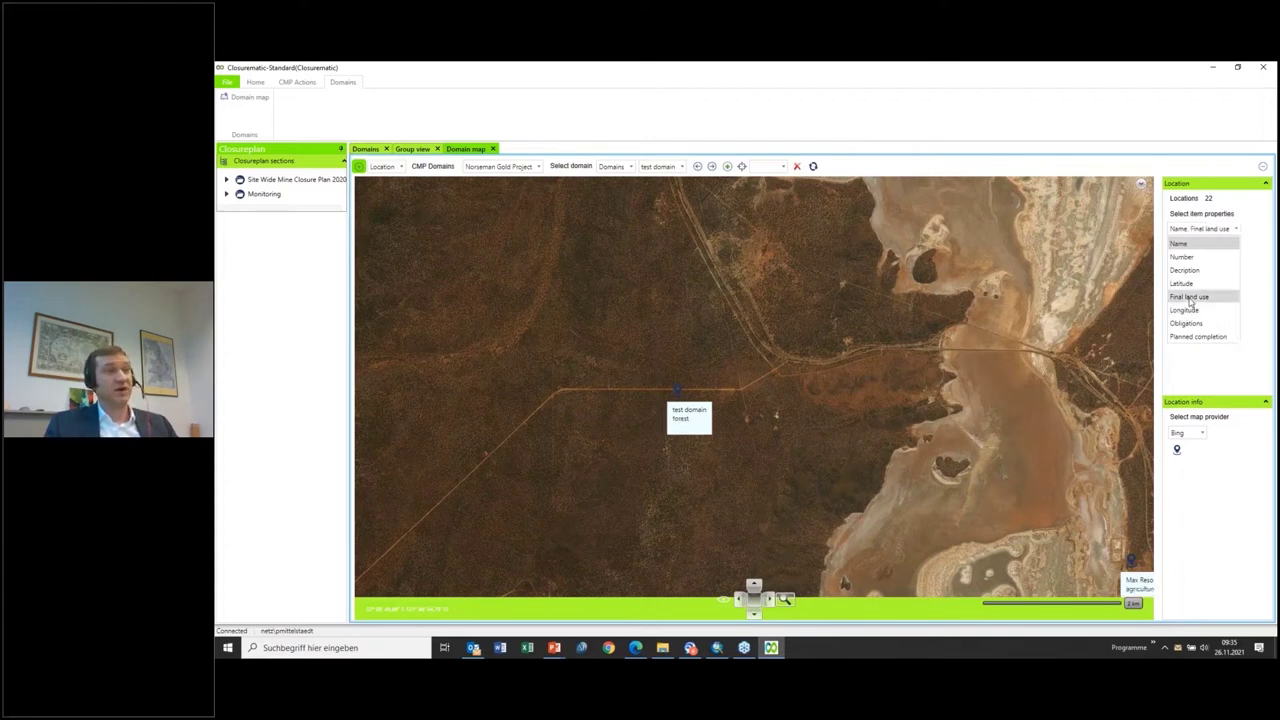
left_click(1190, 297)
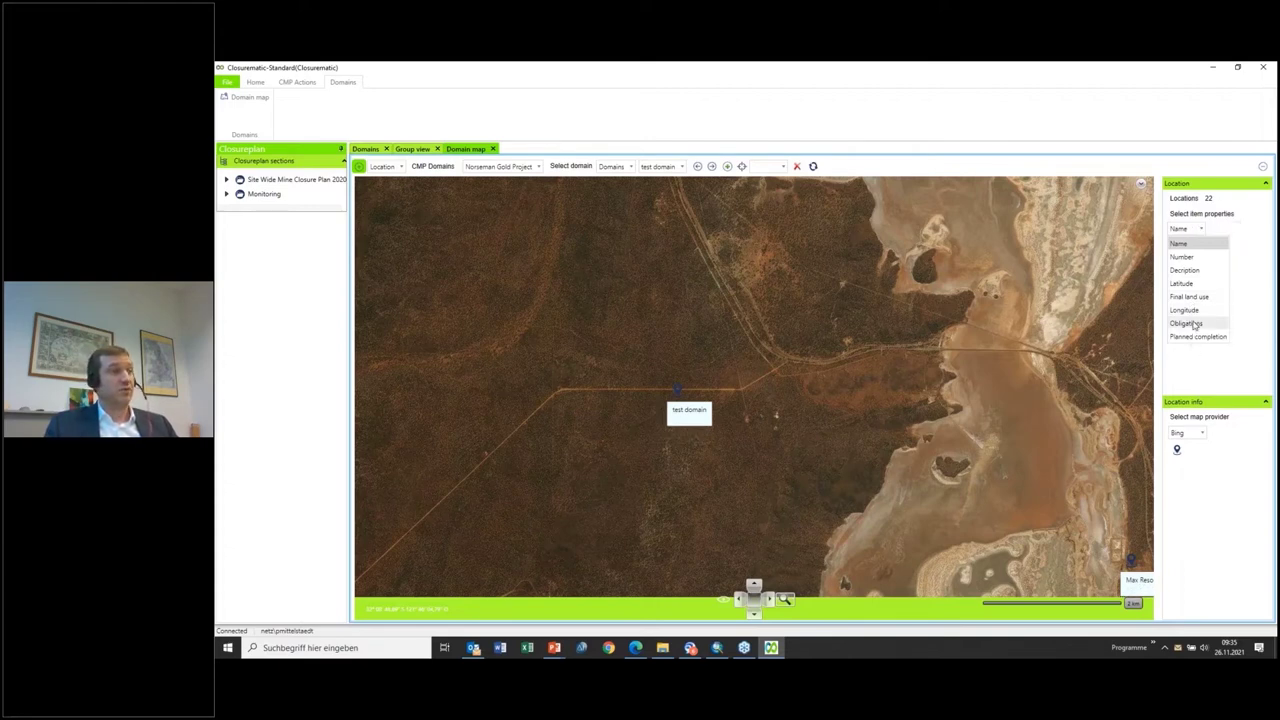
left_click(1194, 324)
left_click(1033, 386)
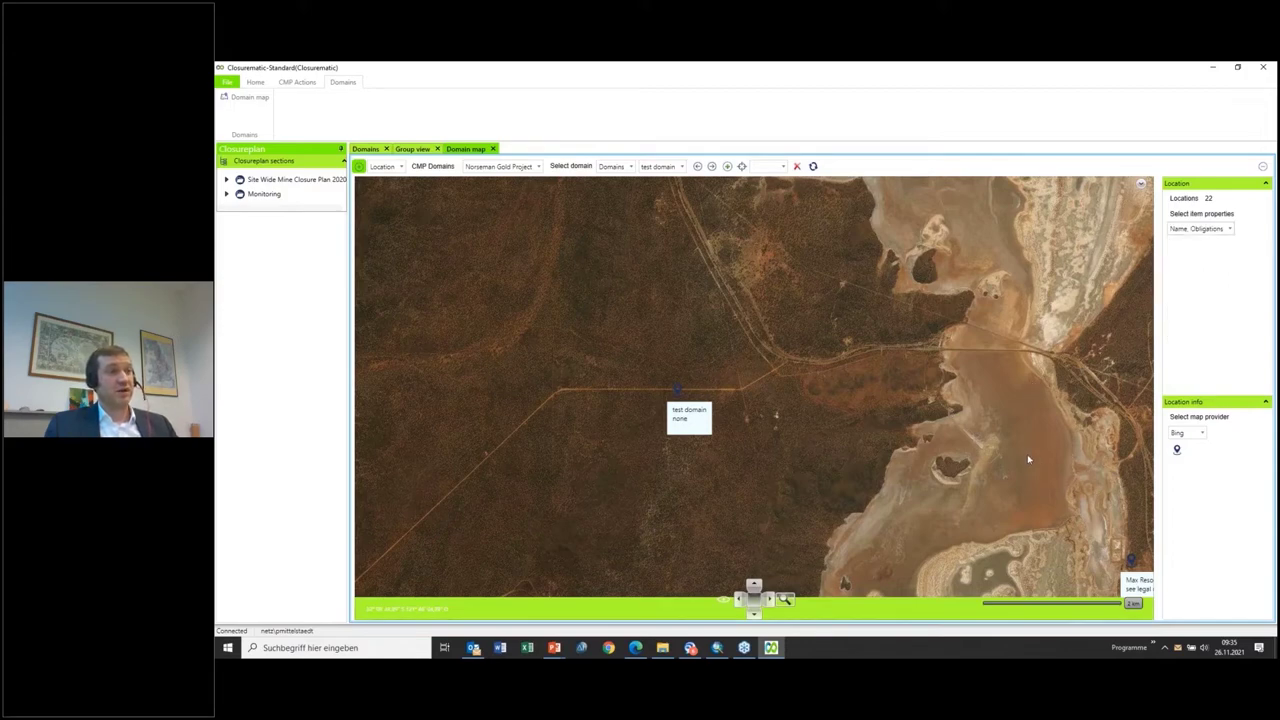
left_click_drag(1027, 454, 590, 393)
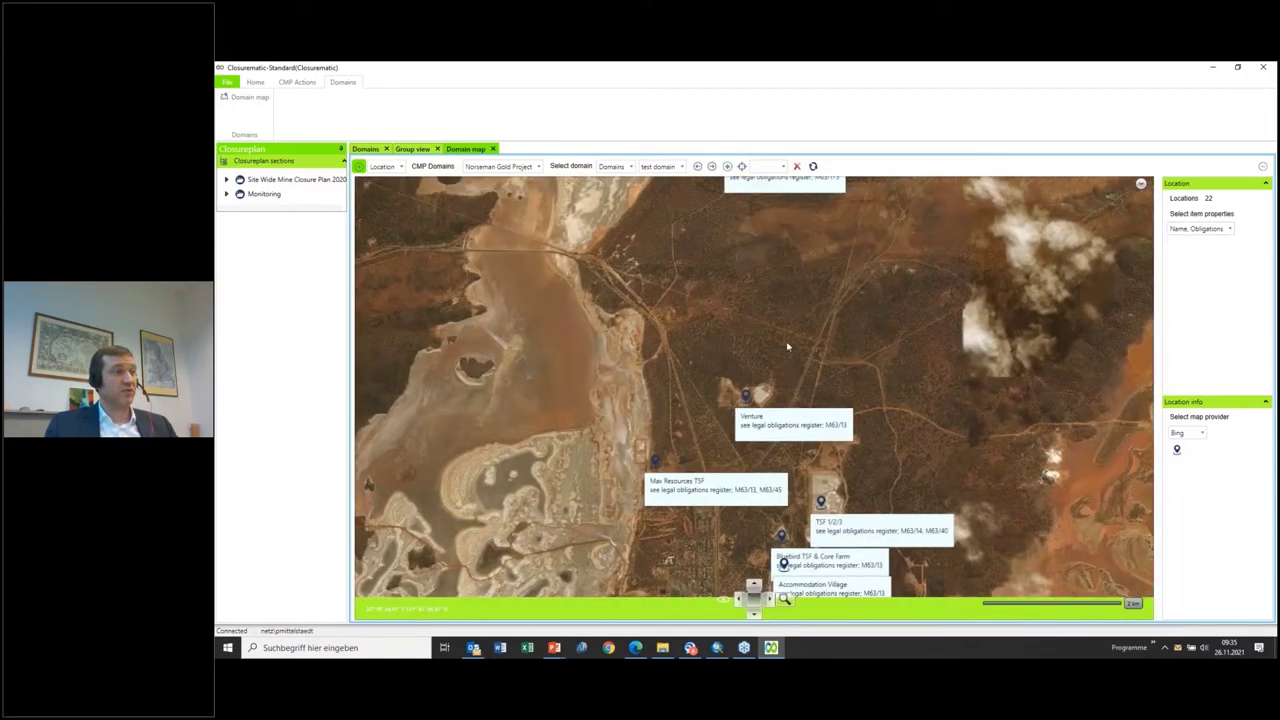
left_click_drag(702, 186, 730, 346)
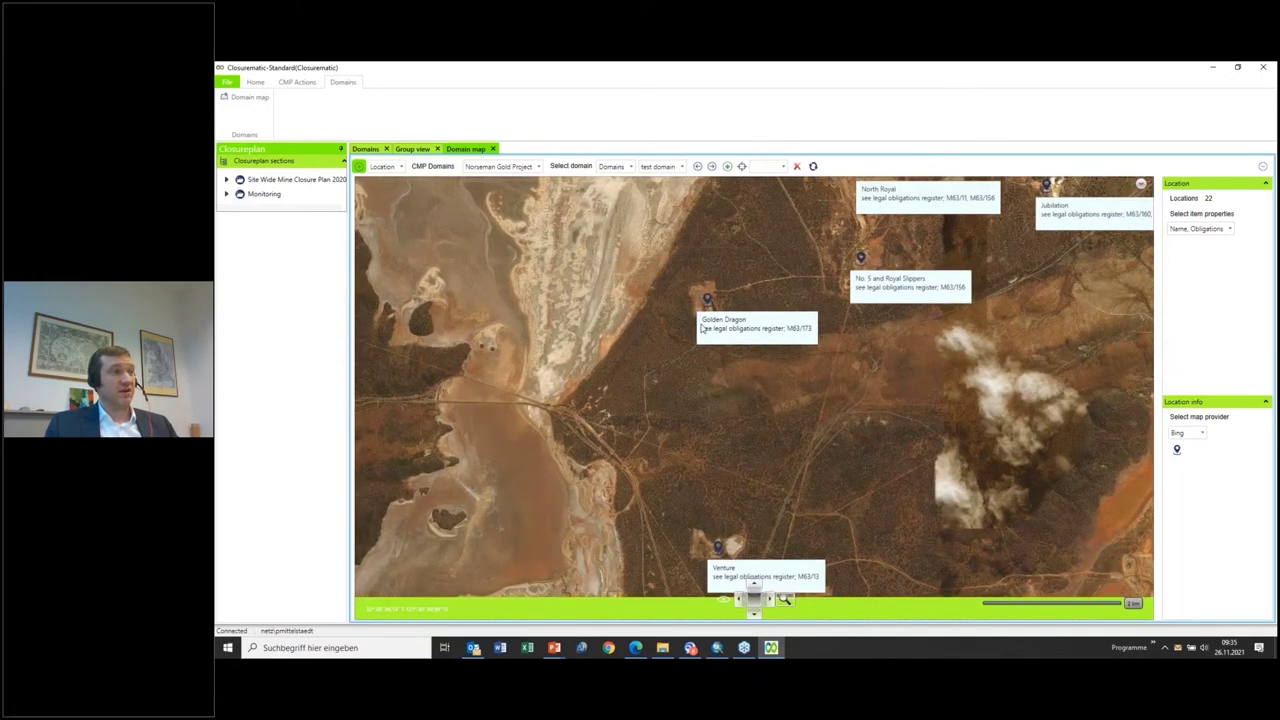
Step: Add planned completion to the domain labels, then remove obligations and planned completion so only the names are labelled
left_click(1190, 232)
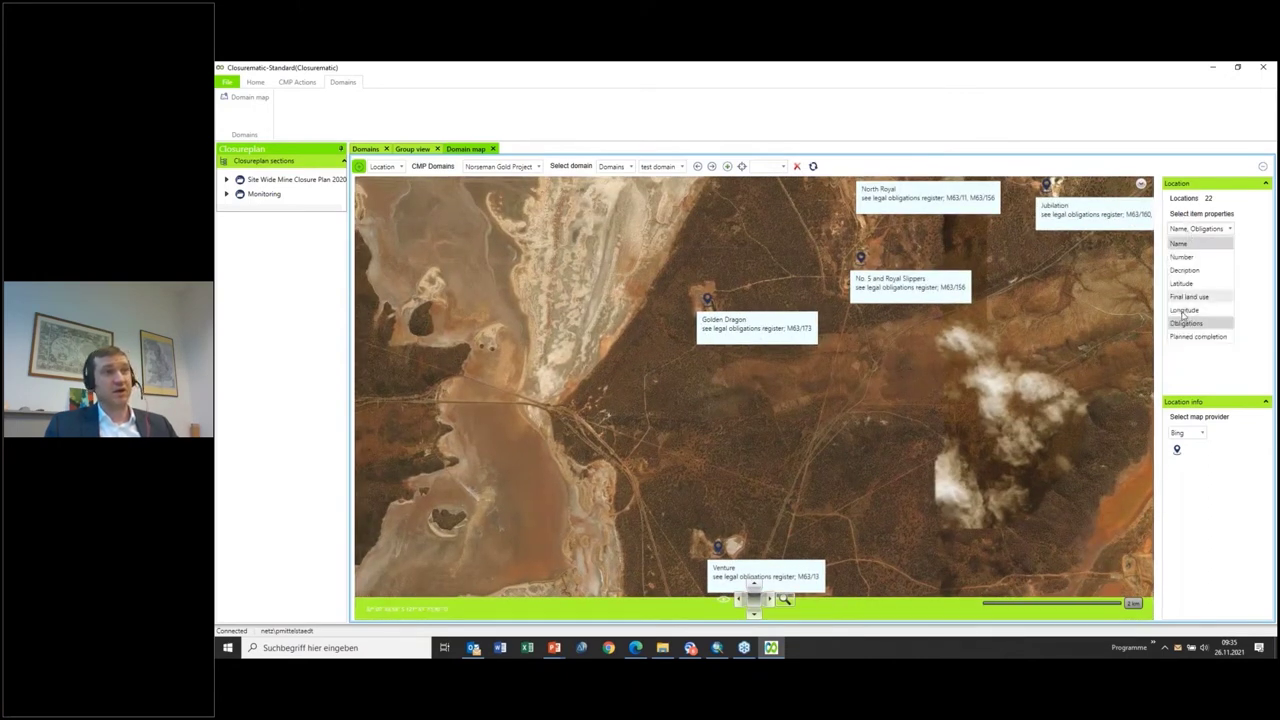
left_click(1191, 338)
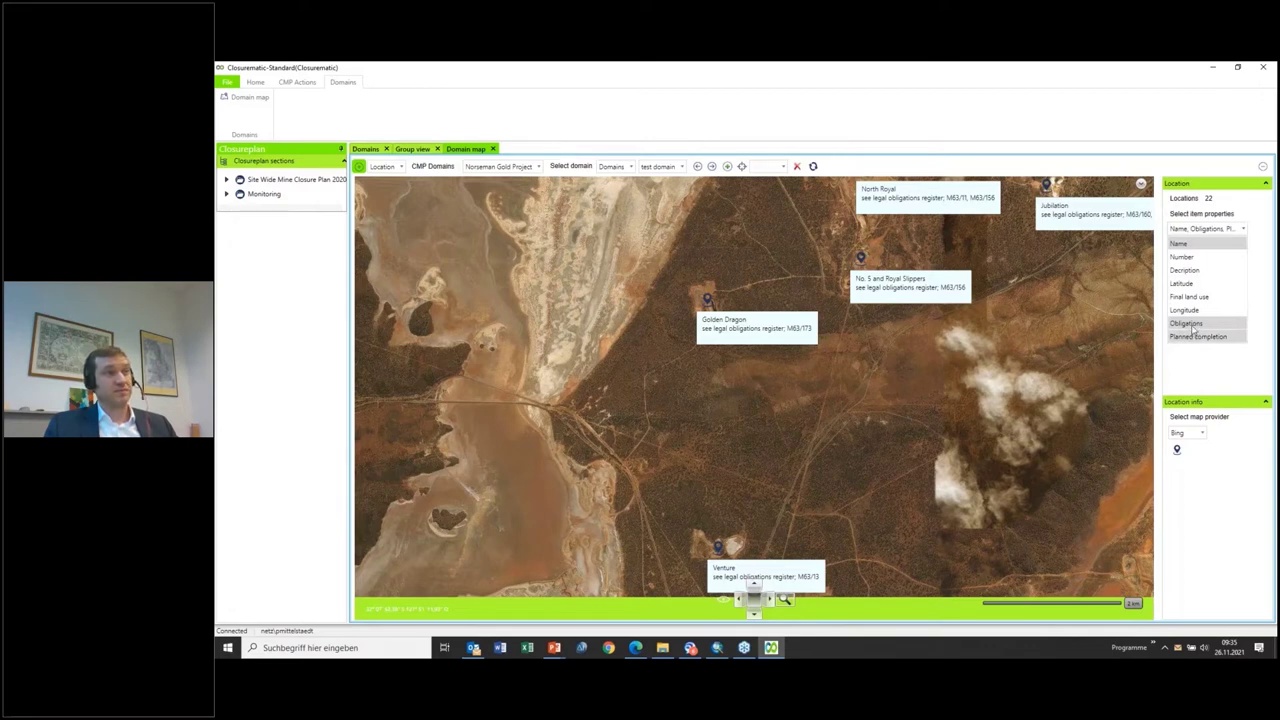
left_click(1188, 324)
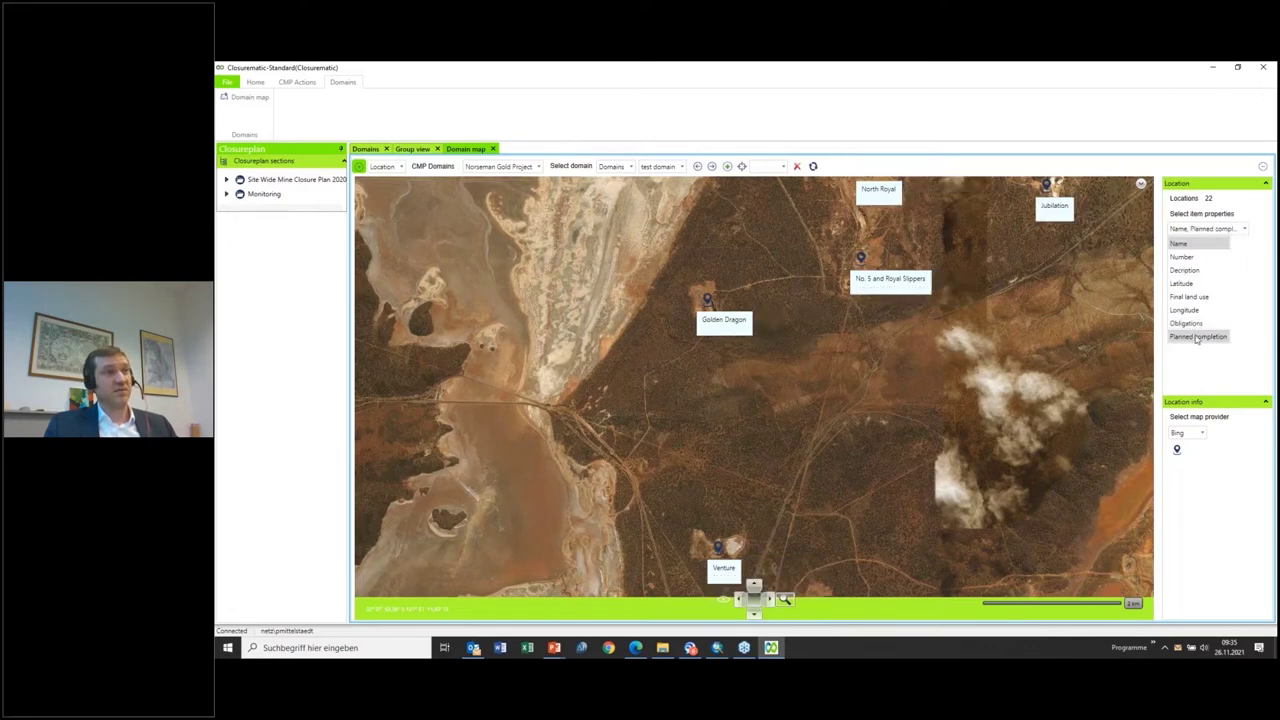
left_click(1197, 338)
left_click(957, 231)
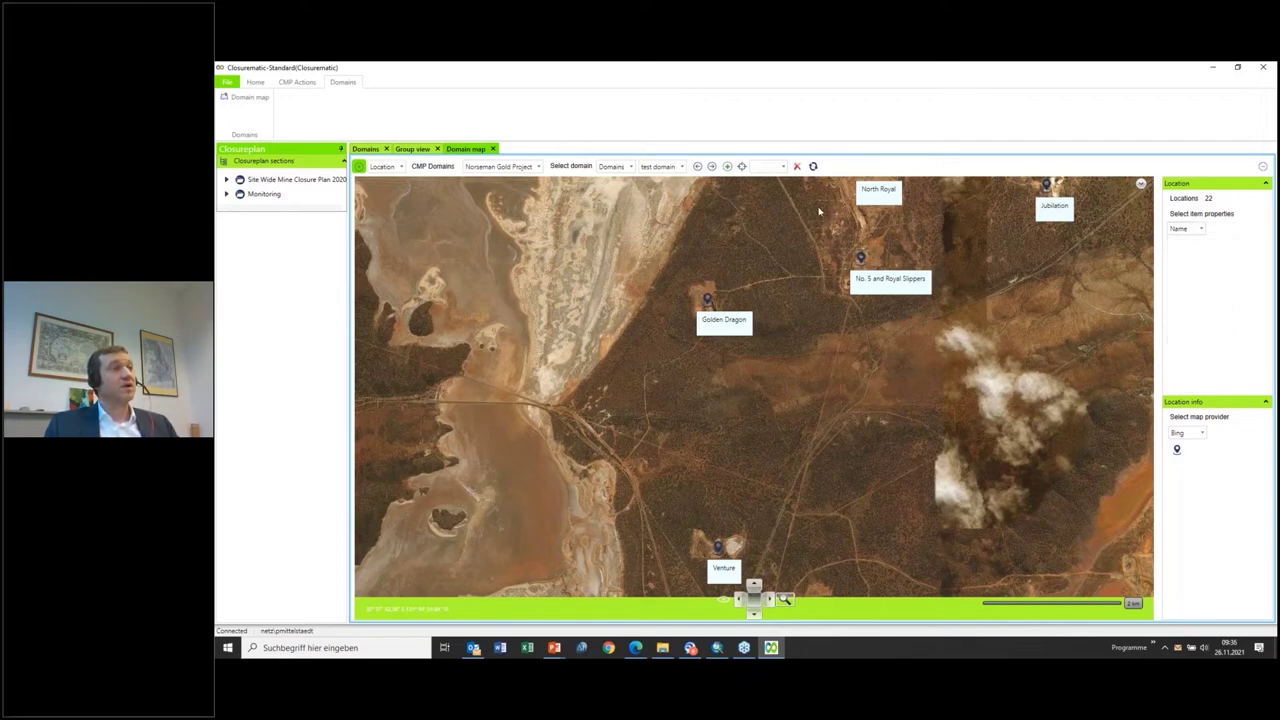
Step: Bring the area around HV1 and Harlequin into view and add the Shapes and Drawing tools options to the Domain map
left_click_drag(818, 211, 657, 392)
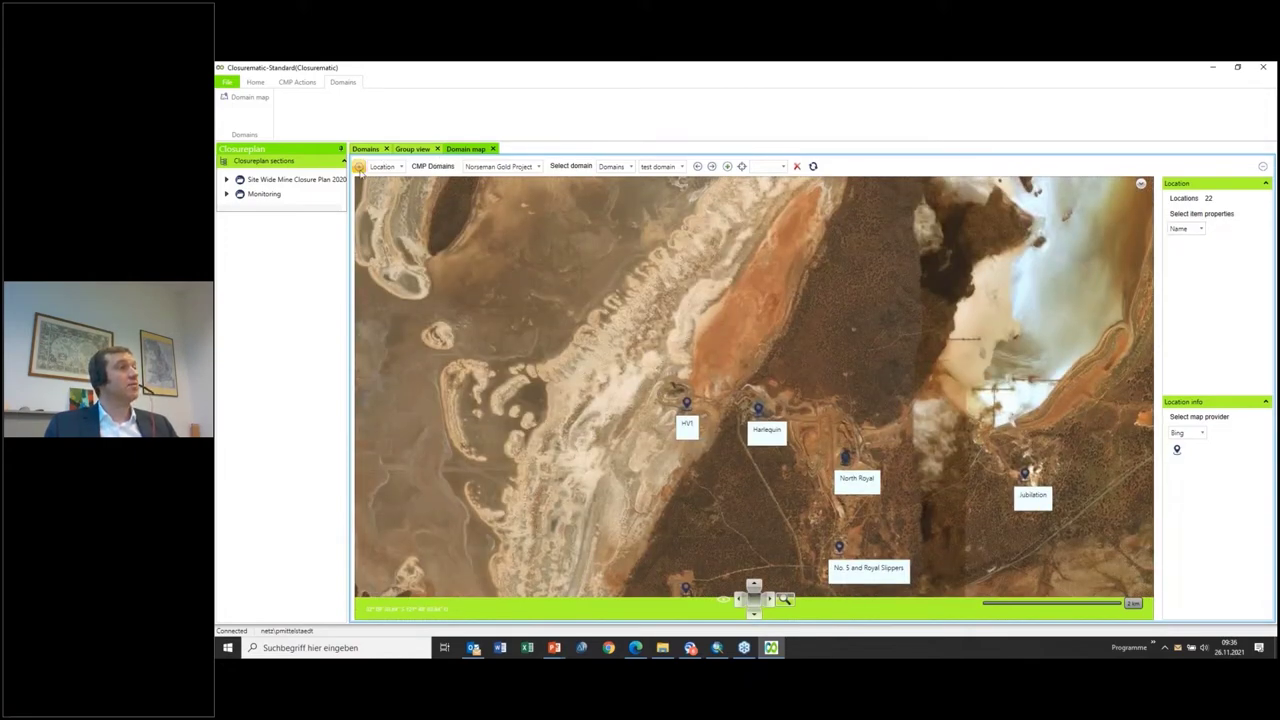
left_click(381, 168)
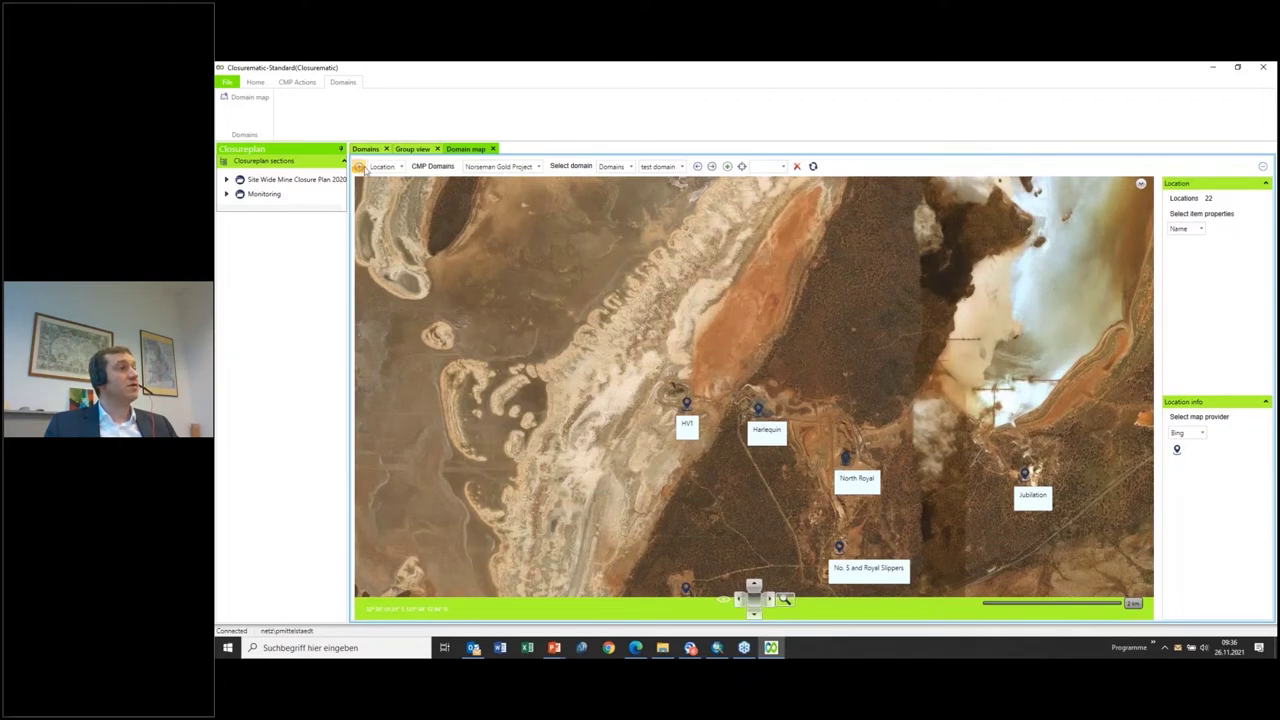
left_click(383, 166)
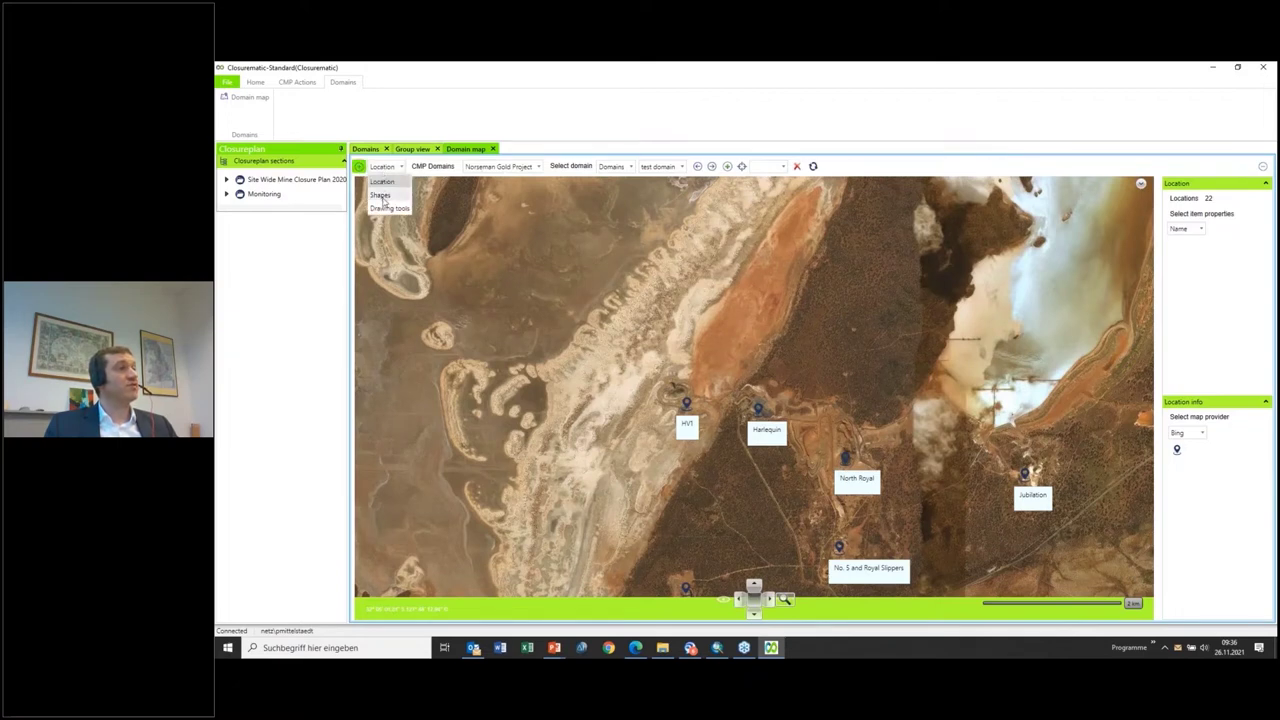
left_click(381, 196)
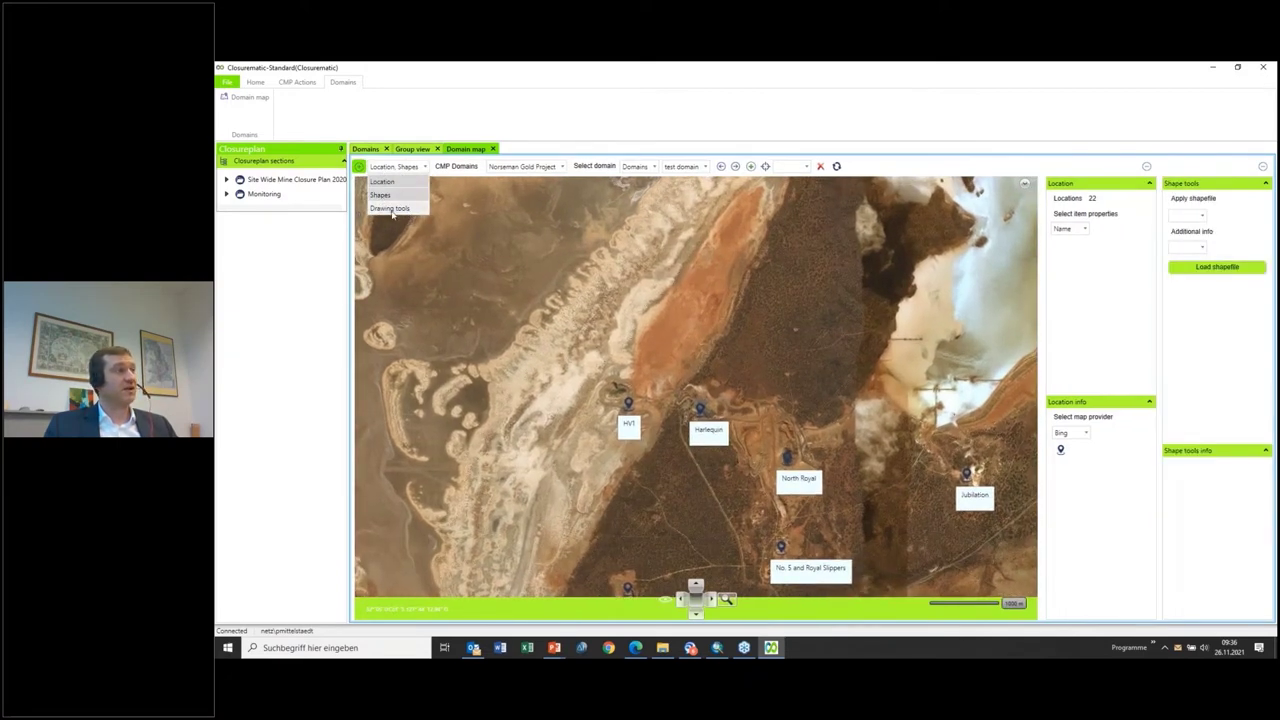
left_click(391, 209)
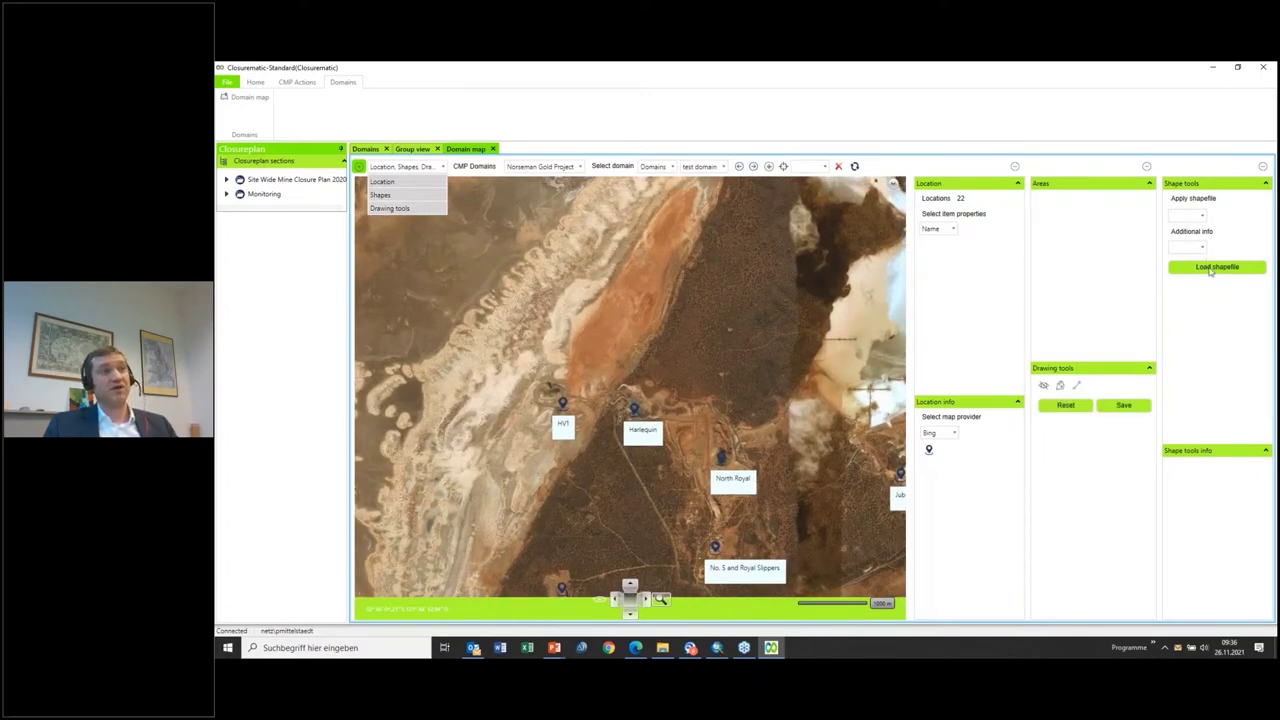
Step: Load the shapefile HV1.shp from the Noseman Project MCP folder onto the Domain map
left_click(1210, 269)
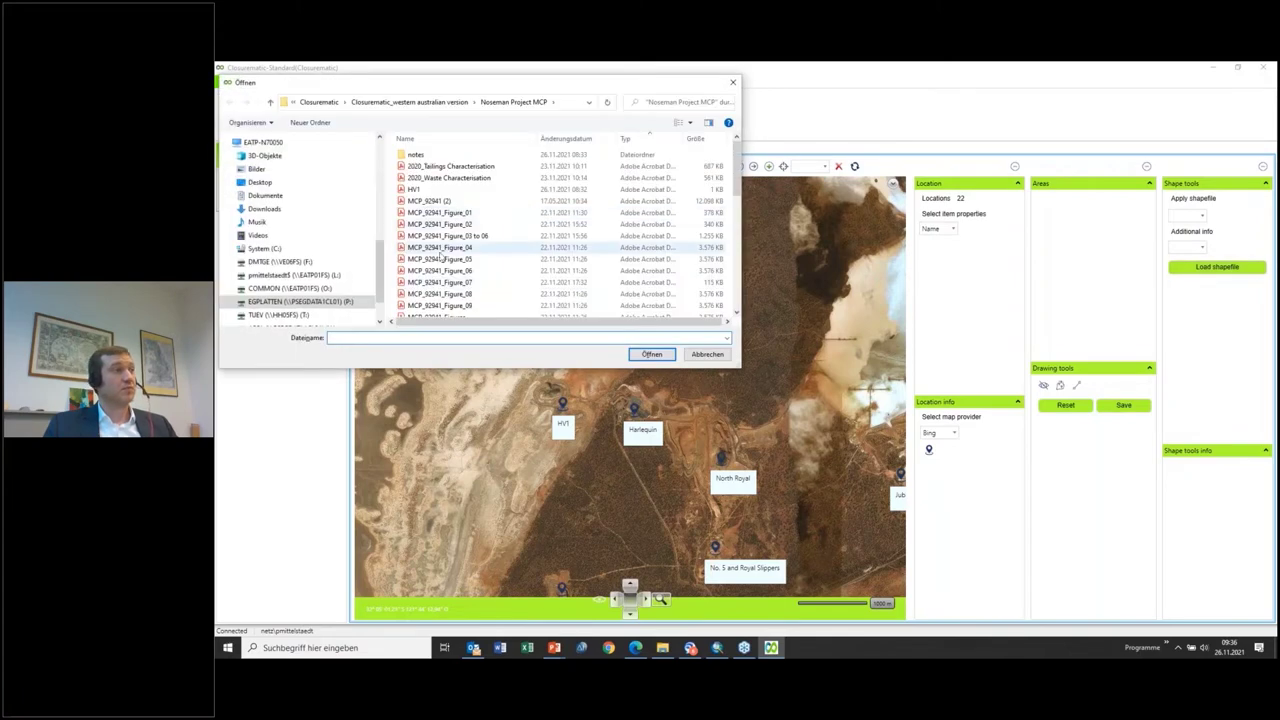
left_click(452, 248)
scroll(457, 256, "down", 4)
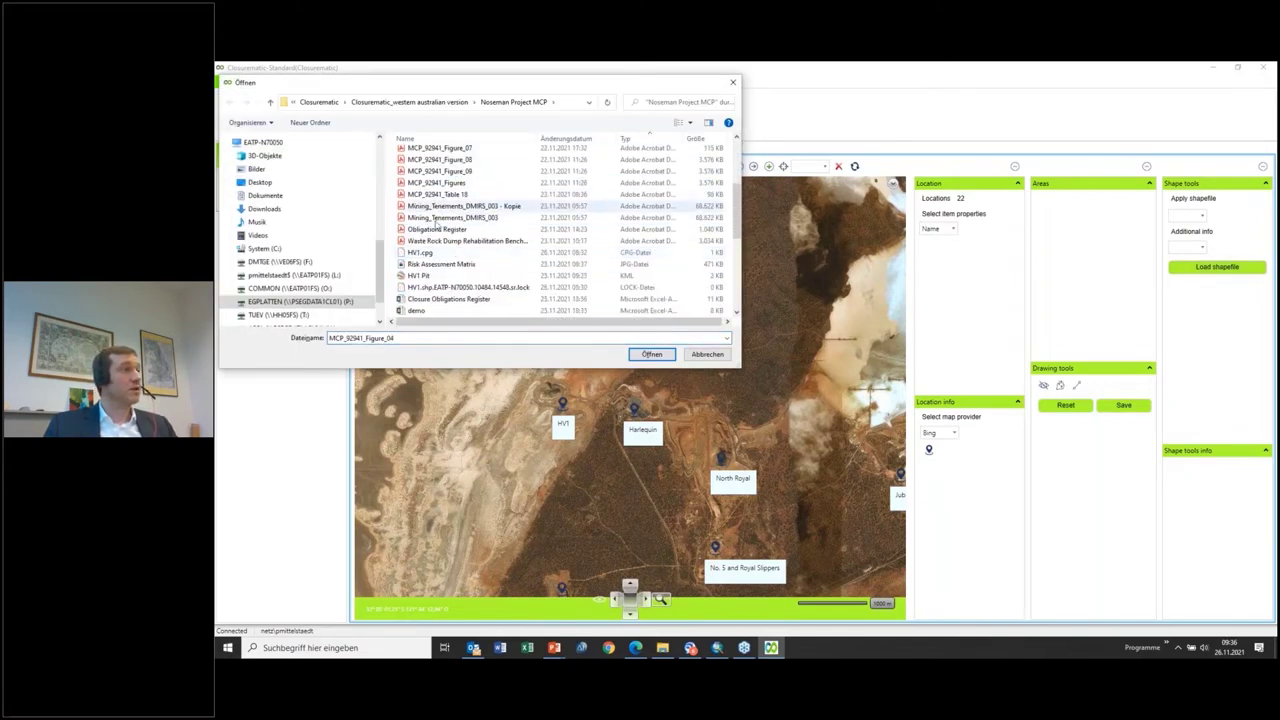
scroll(455, 235, "down", 2)
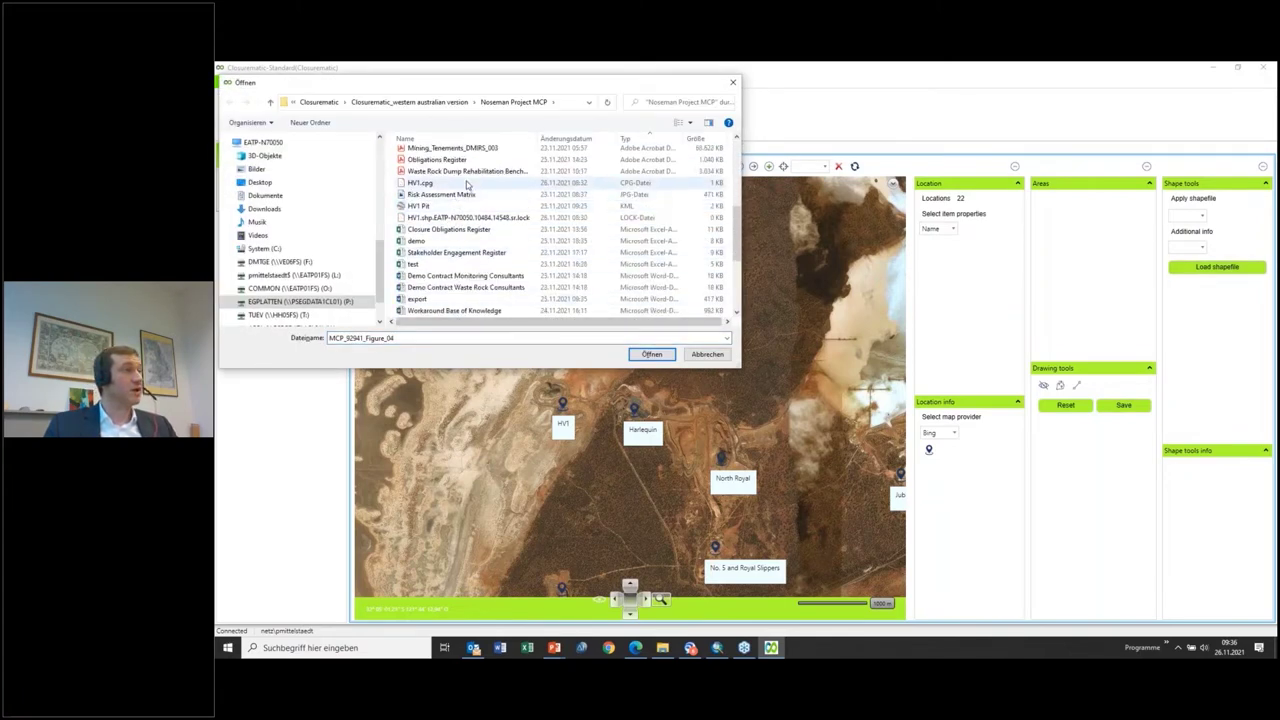
scroll(462, 258, "down", 1)
scroll(462, 259, "down", 2)
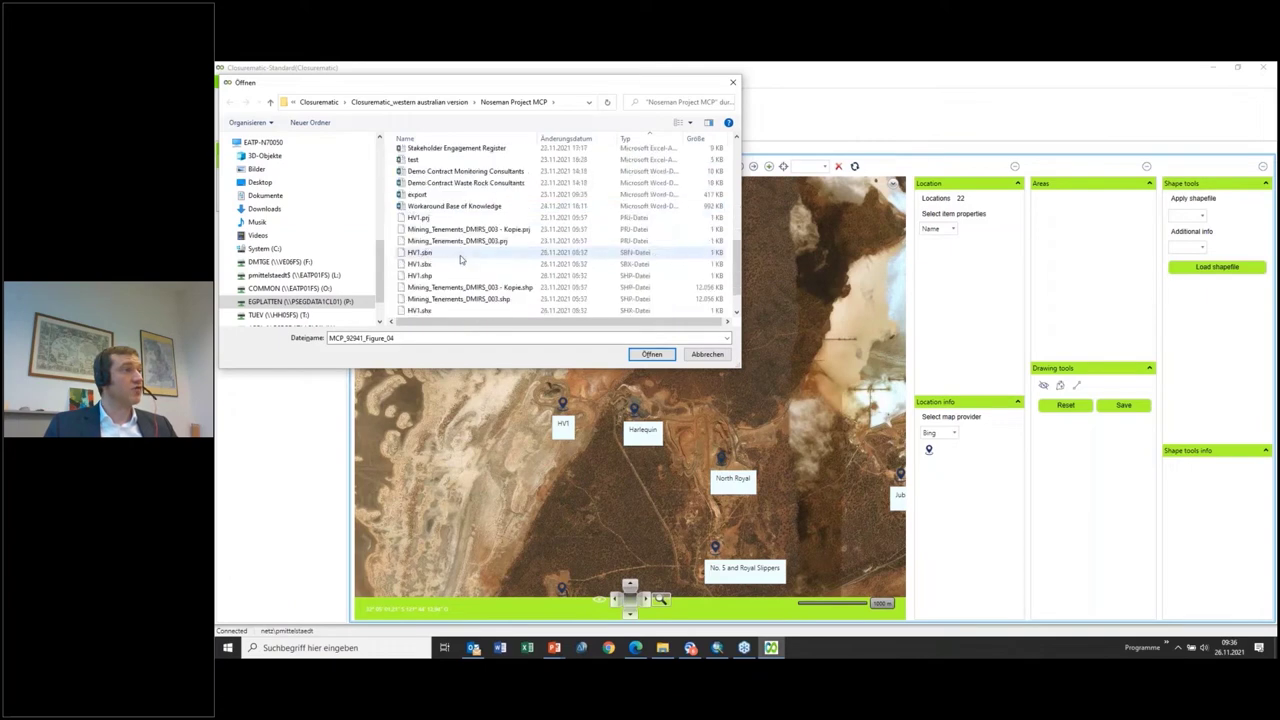
left_click(458, 277)
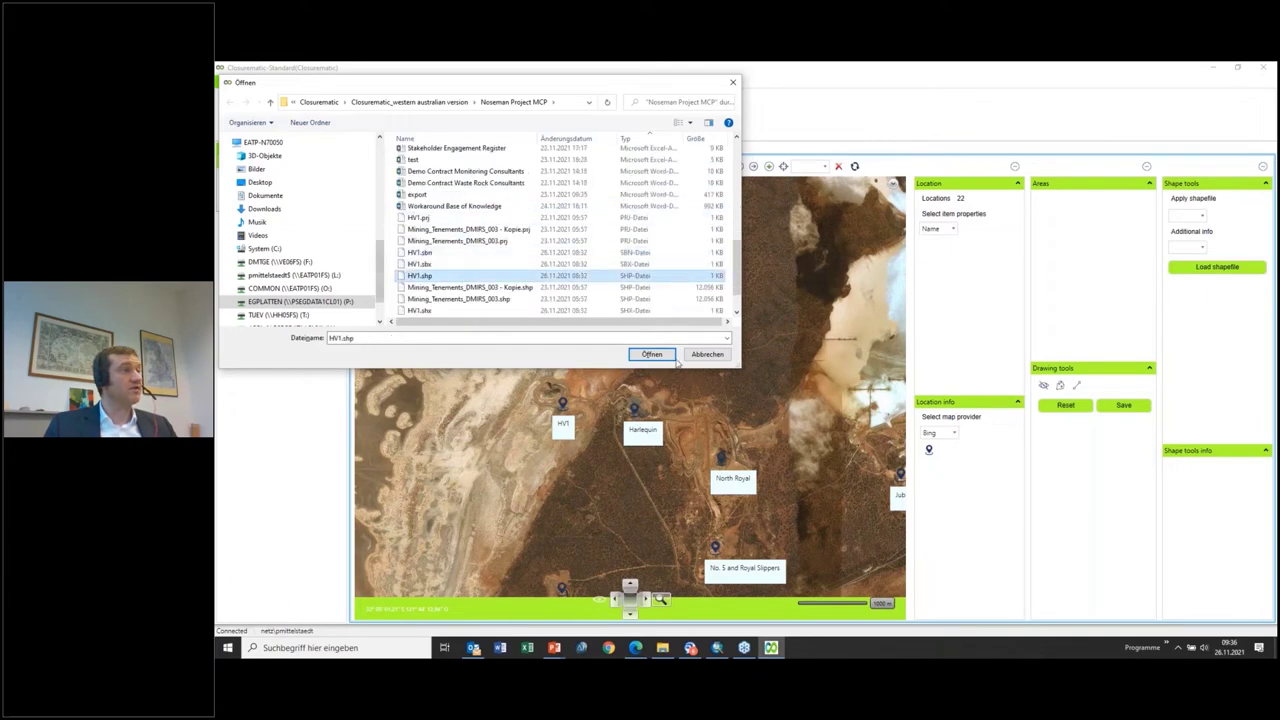
left_click(651, 354)
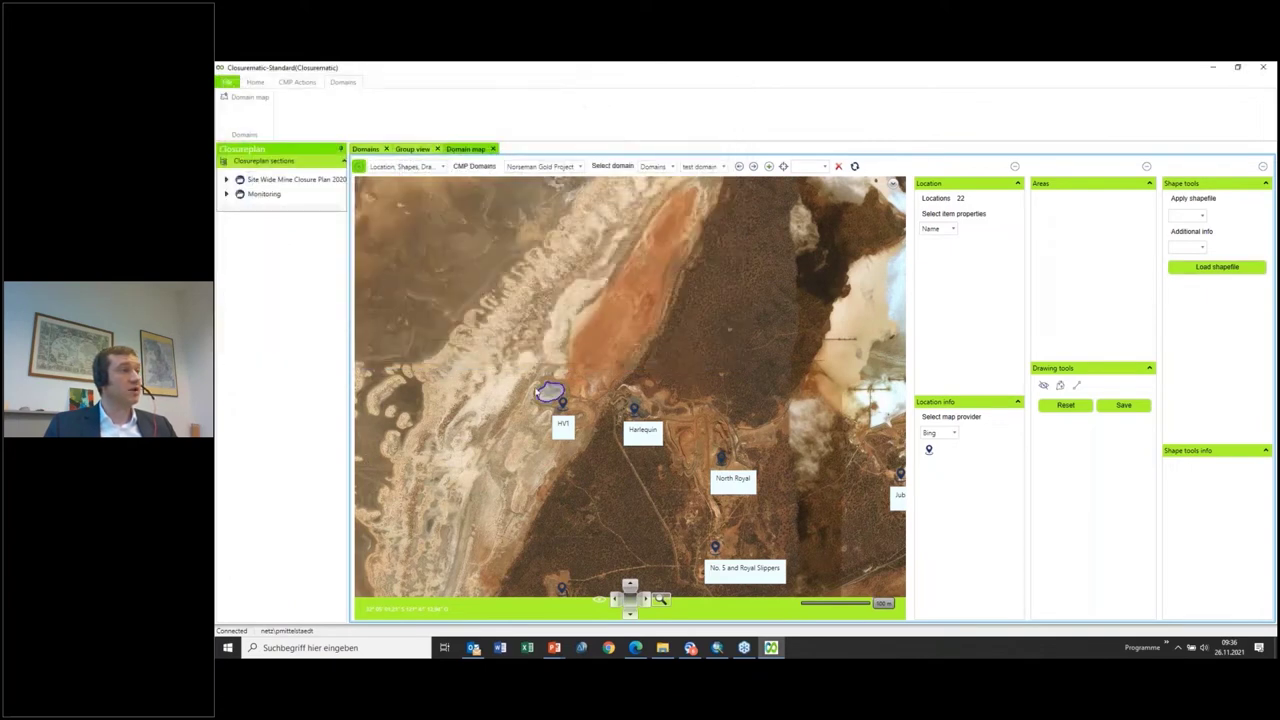
Step: Inspect the loaded HV1 pit outline up close and add the description to the domain labels
scroll(535, 410, "up", 4)
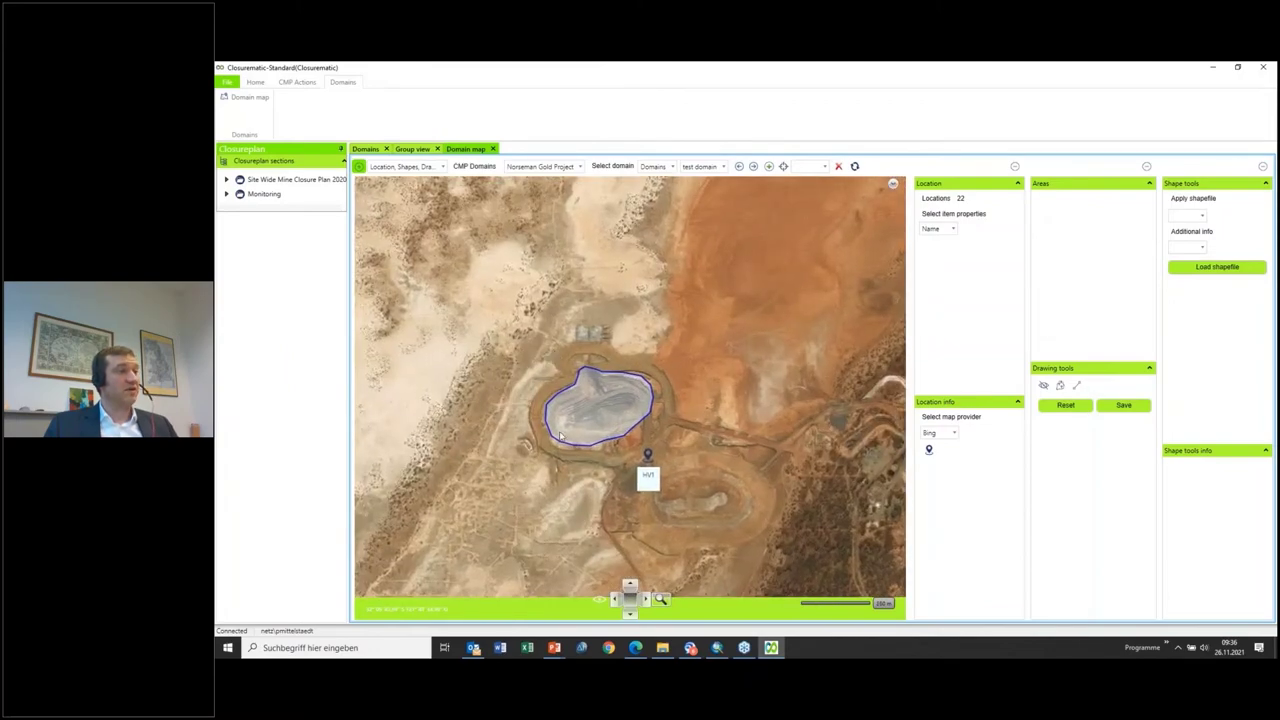
left_click(939, 229)
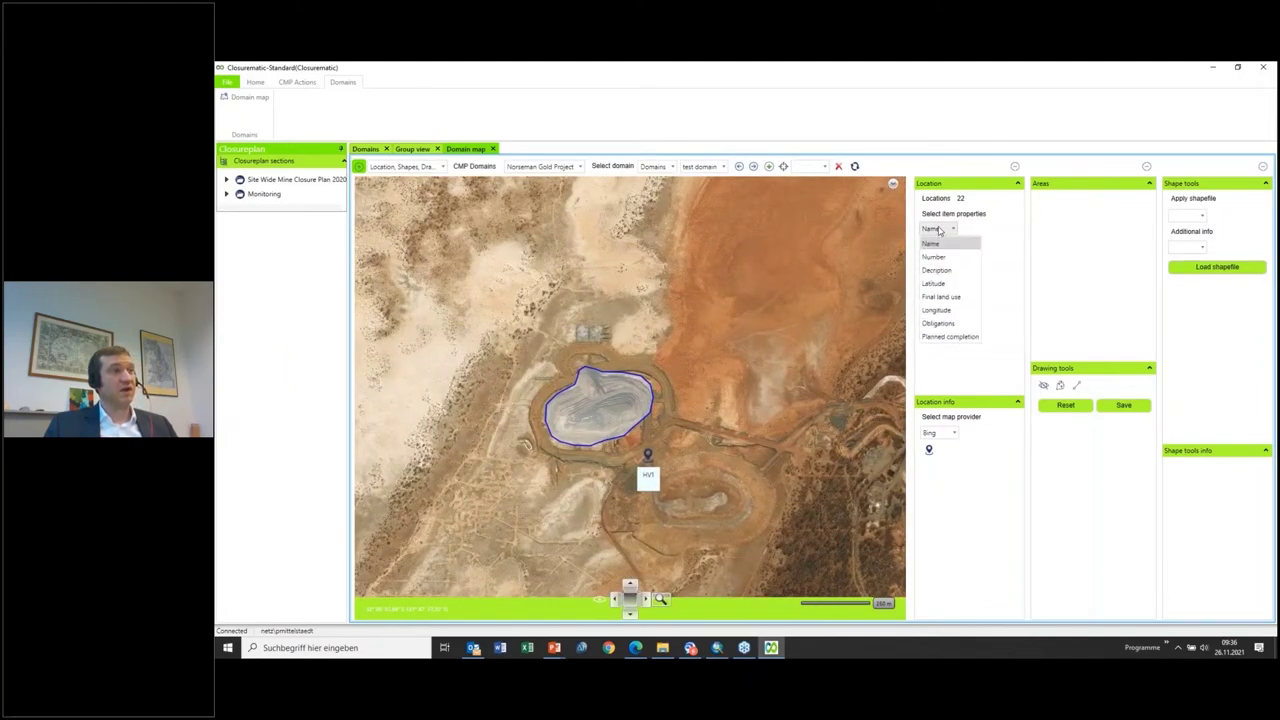
left_click(936, 270)
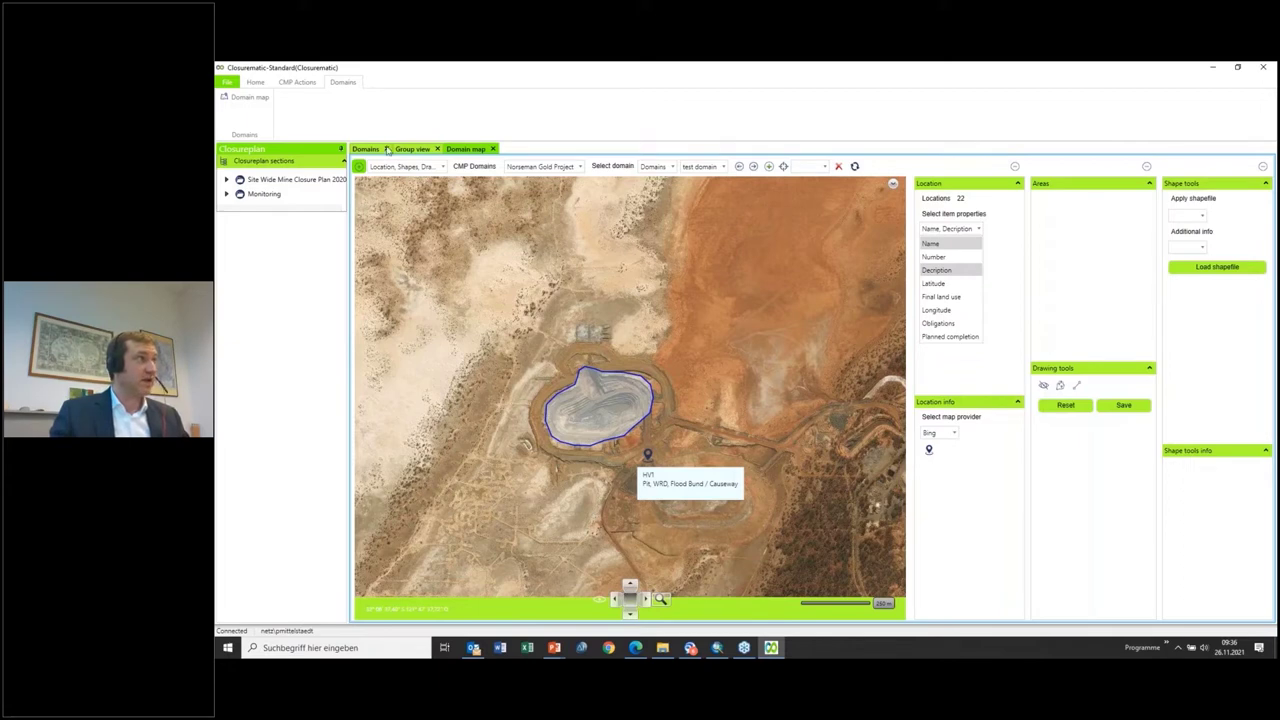
Step: Expand the sections of the Site Wide Mine Closure Plan 2020 and return to the Group view with the Domains link
left_click(369, 151)
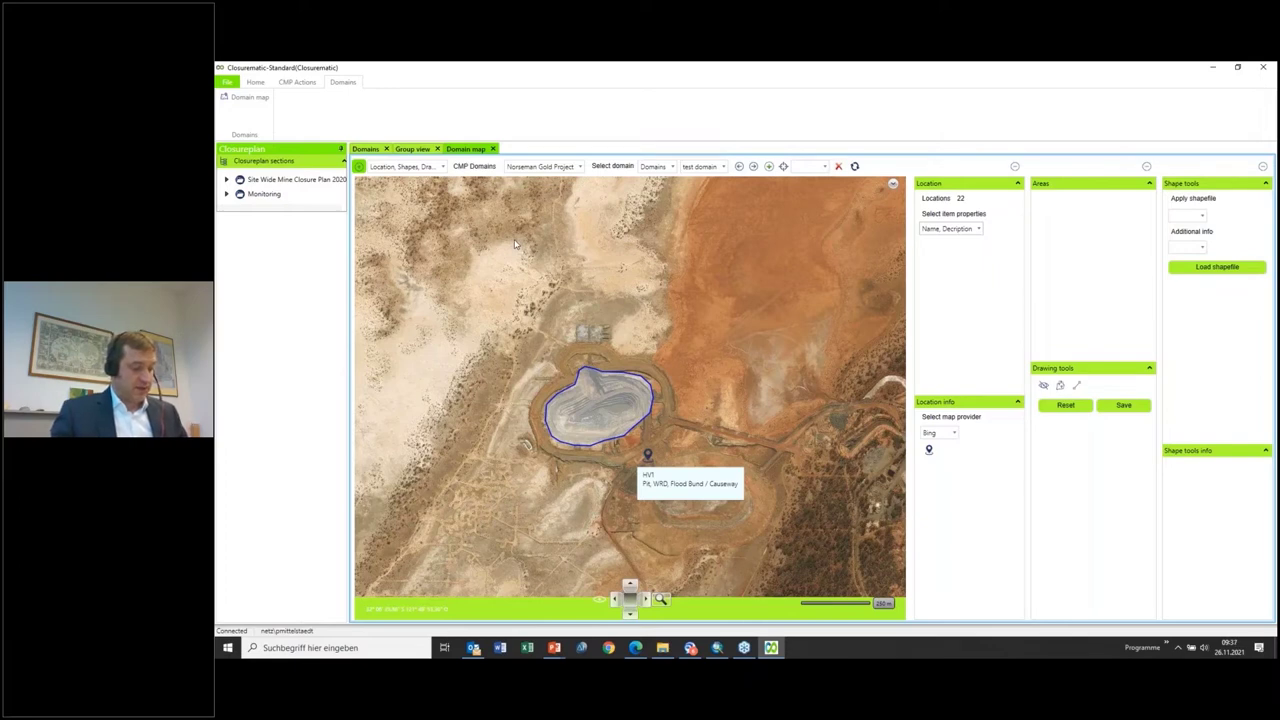
left_click(227, 180)
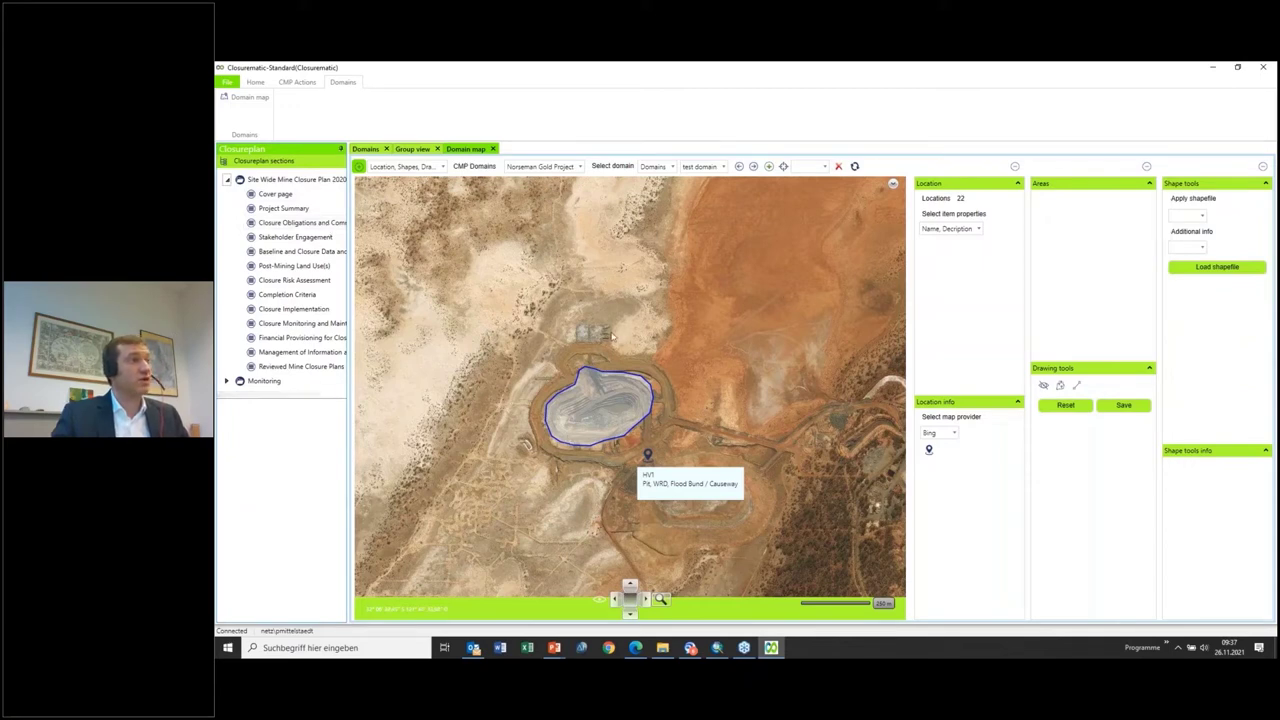
left_click(414, 149)
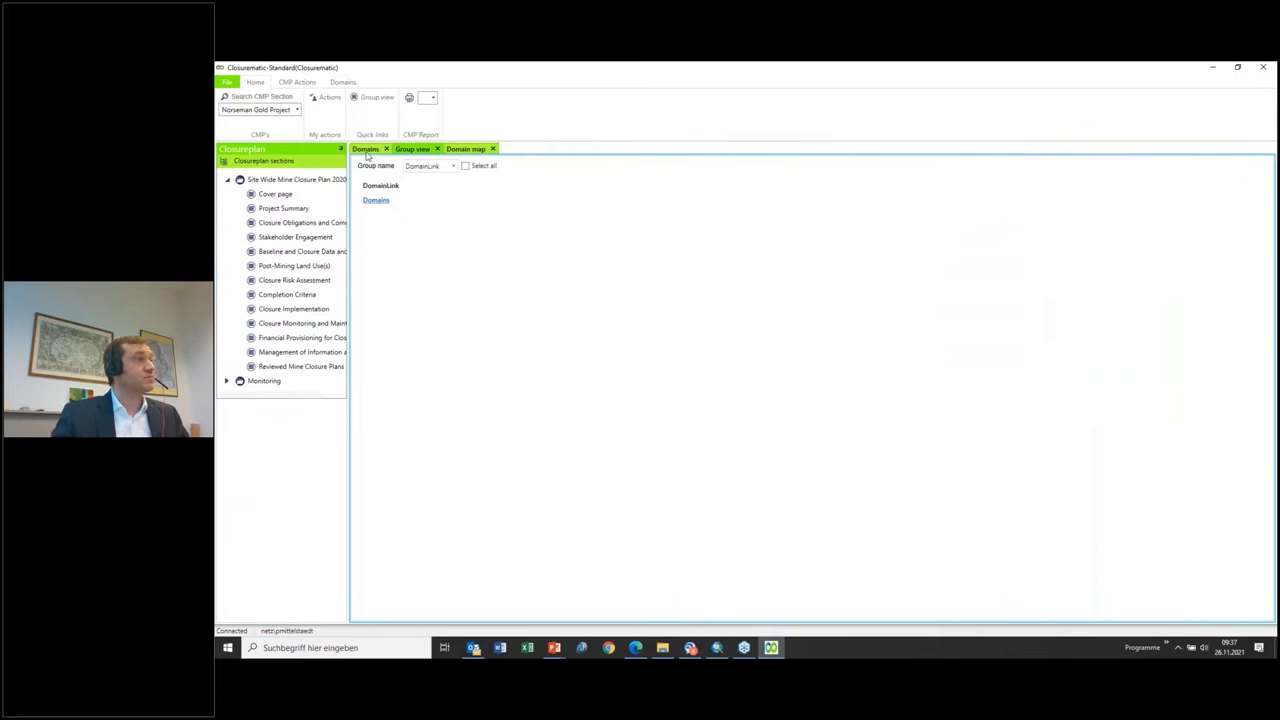
Step: Check the Domains table, open the Closure Obligations and Commitments section and read the help text for Legislation
left_click(366, 149)
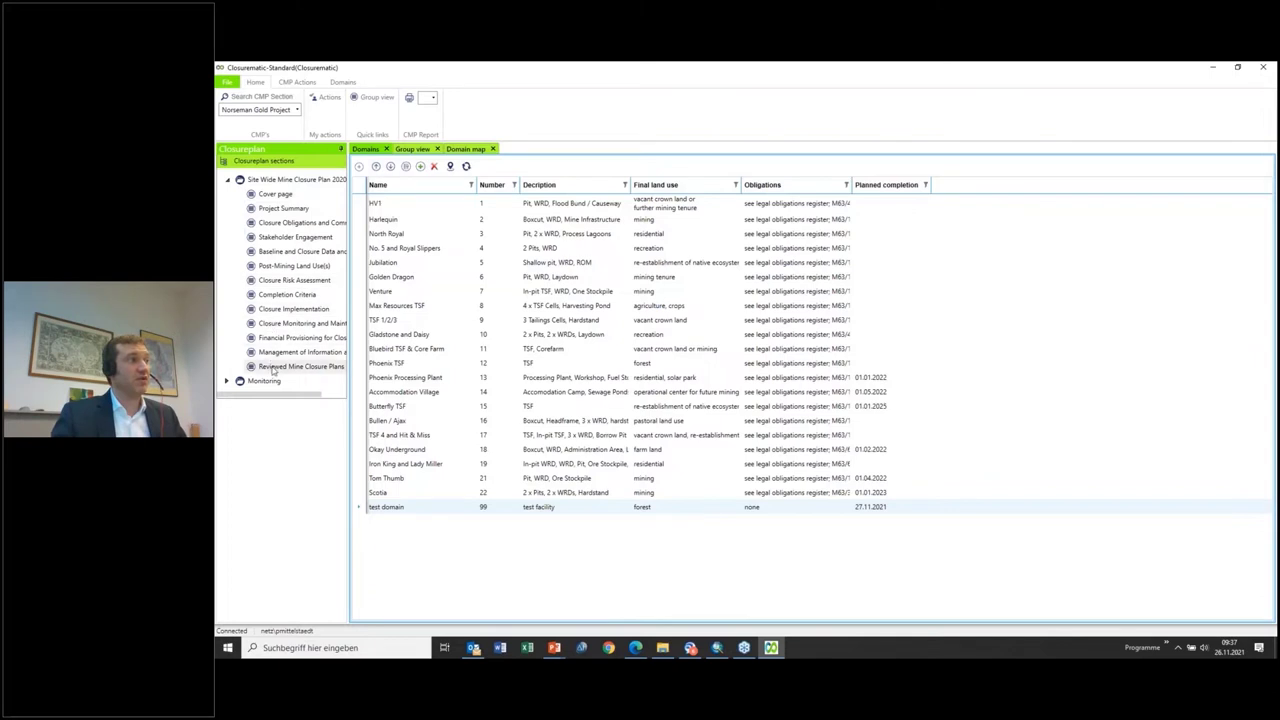
left_click(286, 224)
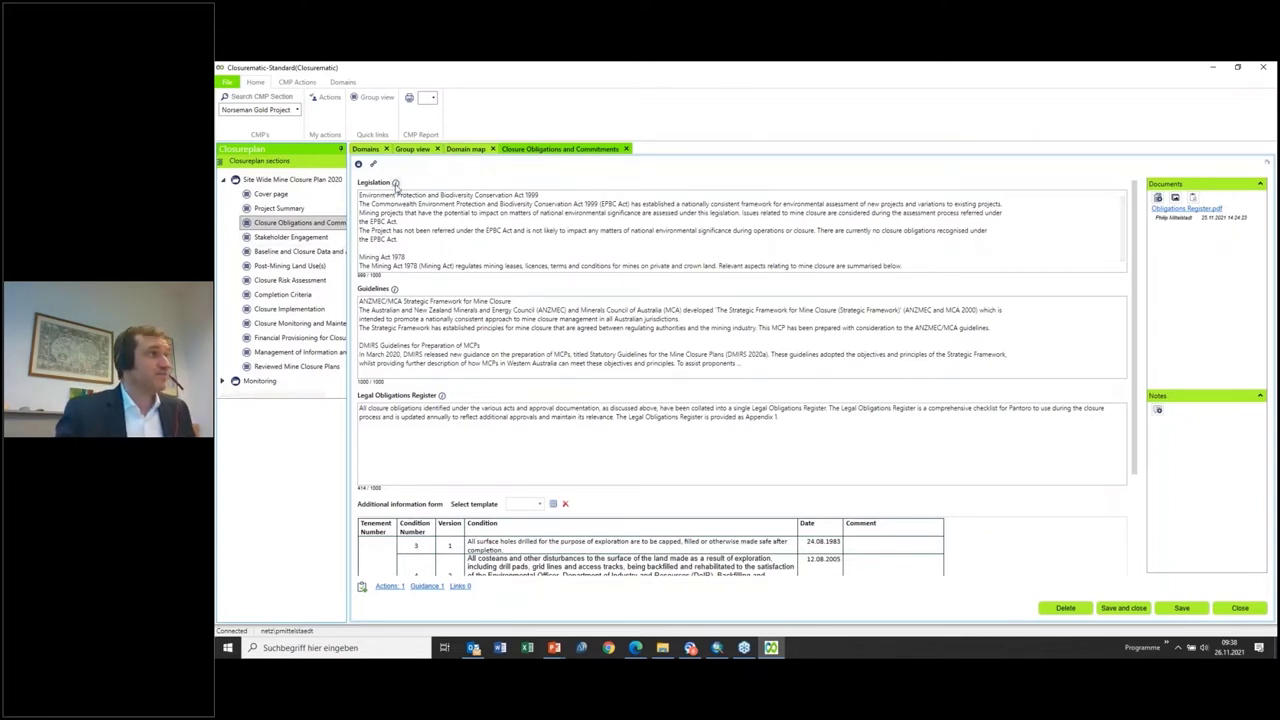
left_click(396, 184)
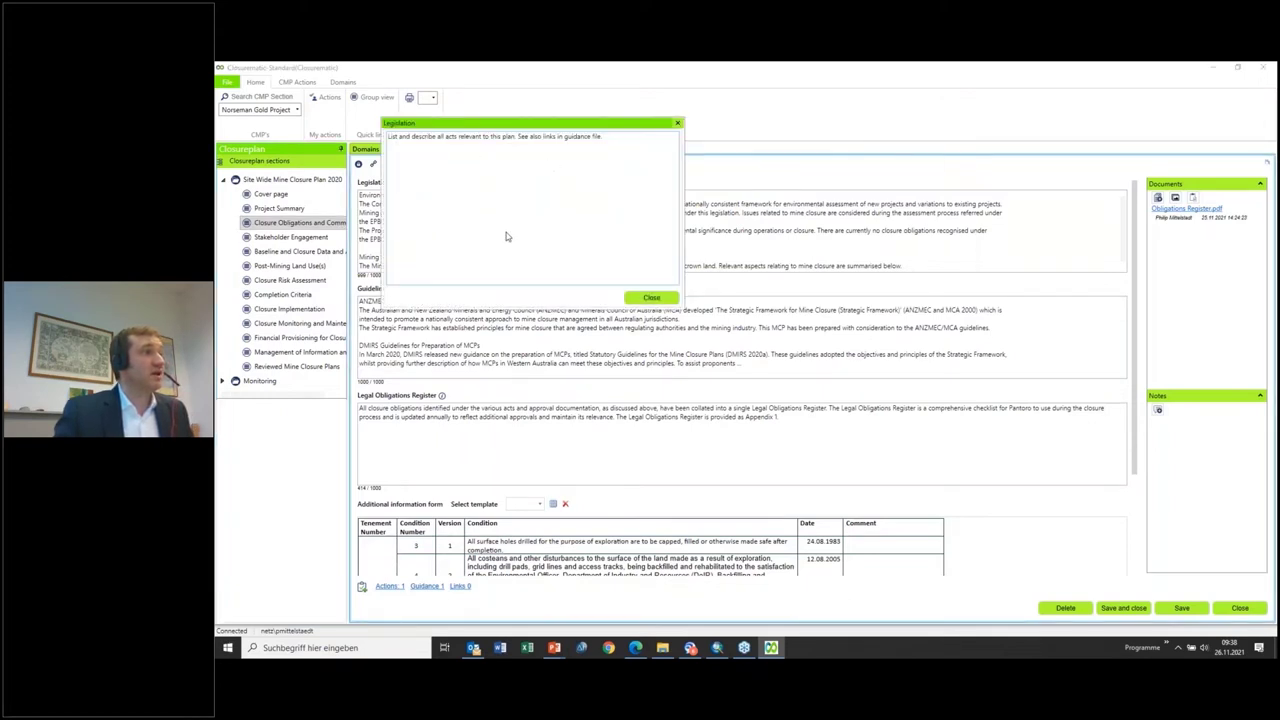
left_click(650, 298)
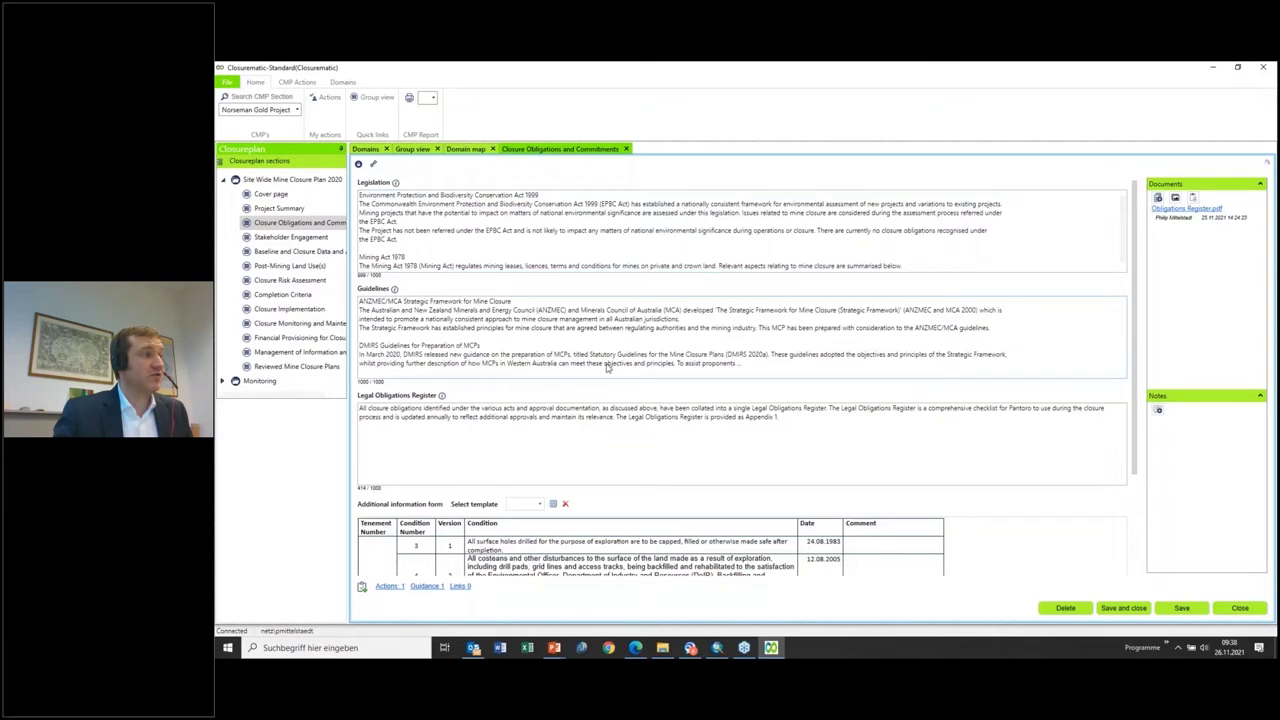
Step: Replace the content of the additional information form with the Closure commitments template
scroll(601, 420, "down", 3)
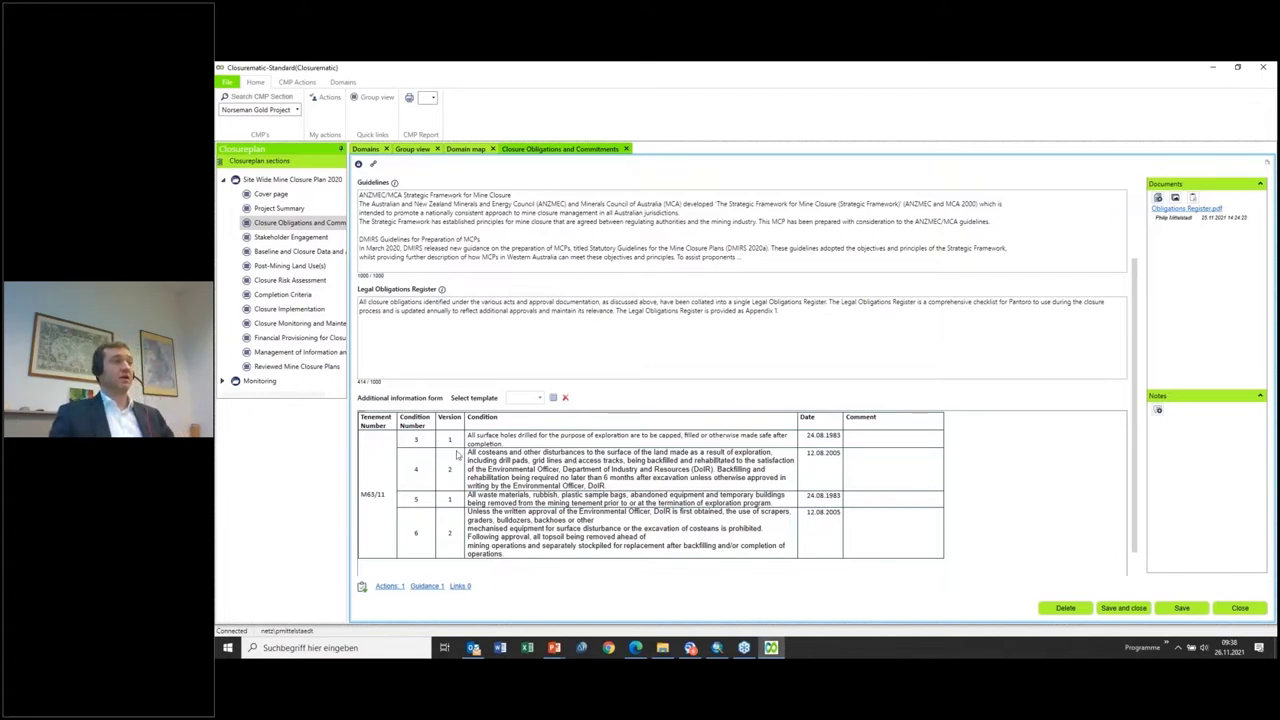
left_click(525, 397)
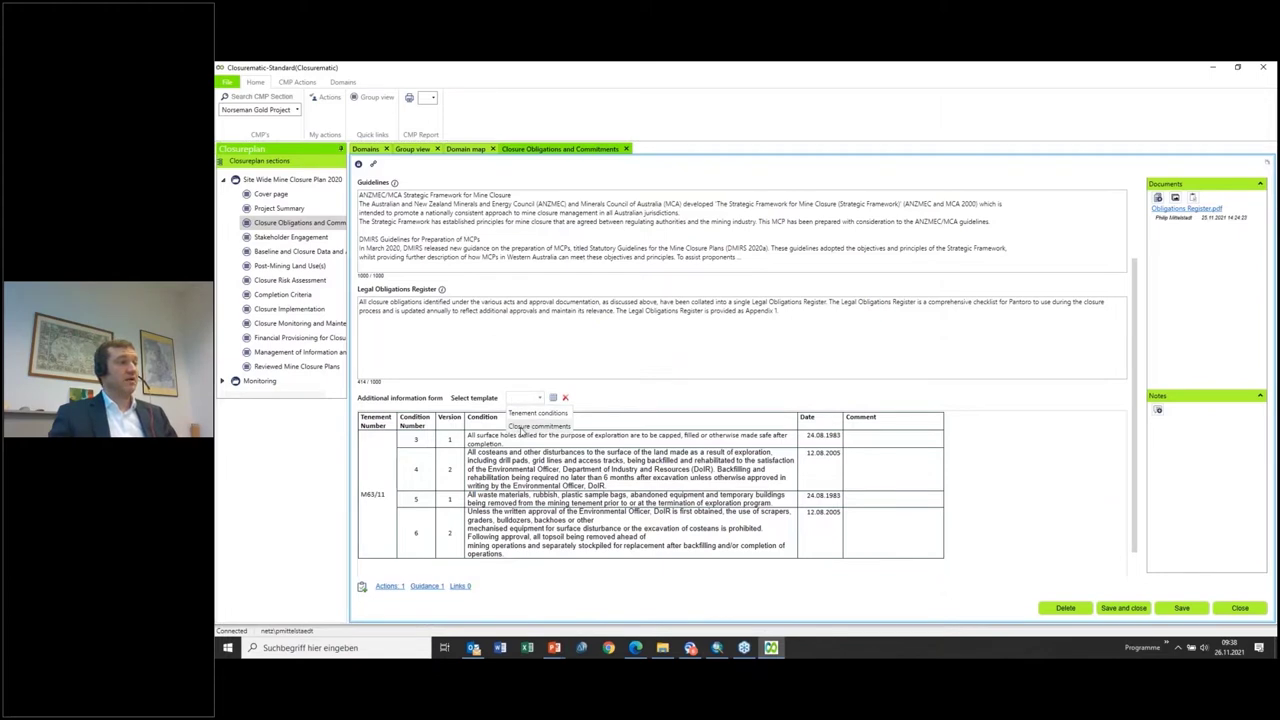
left_click(520, 426)
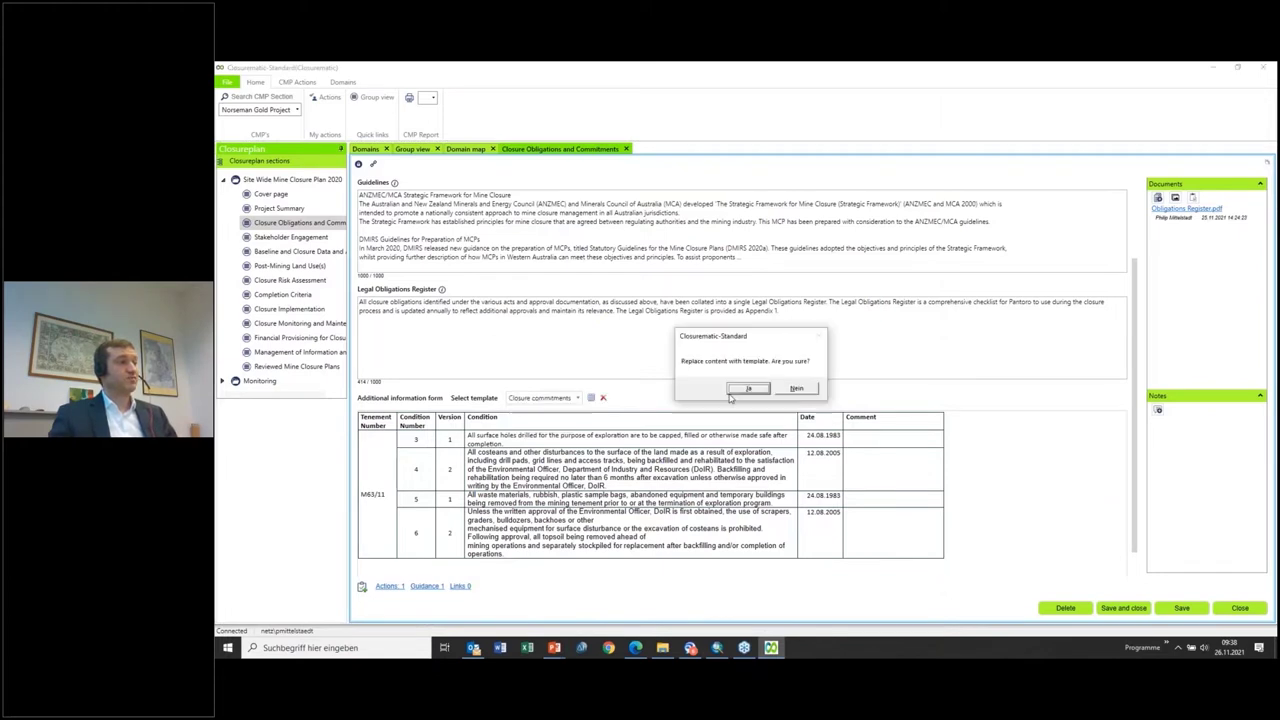
left_click(749, 394)
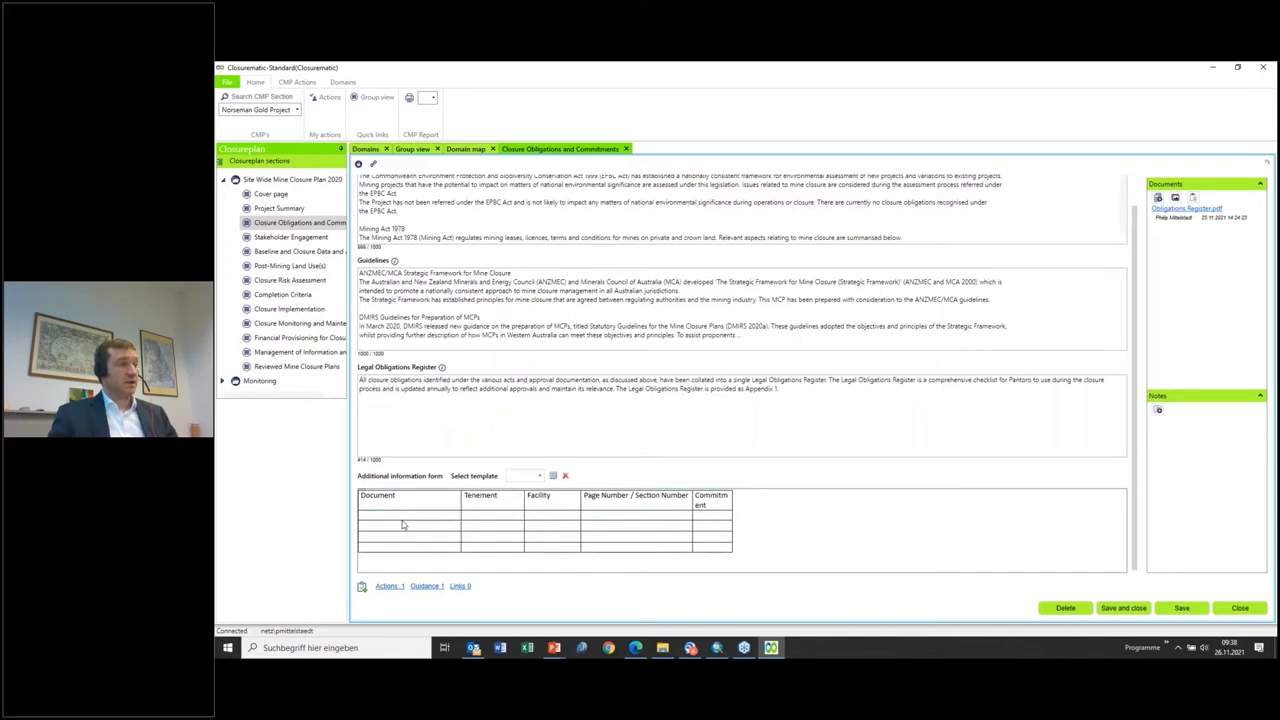
Step: Fill the first empty commitments row with document test, tenement M63XXX, facility WRD and page number 5
type("test")
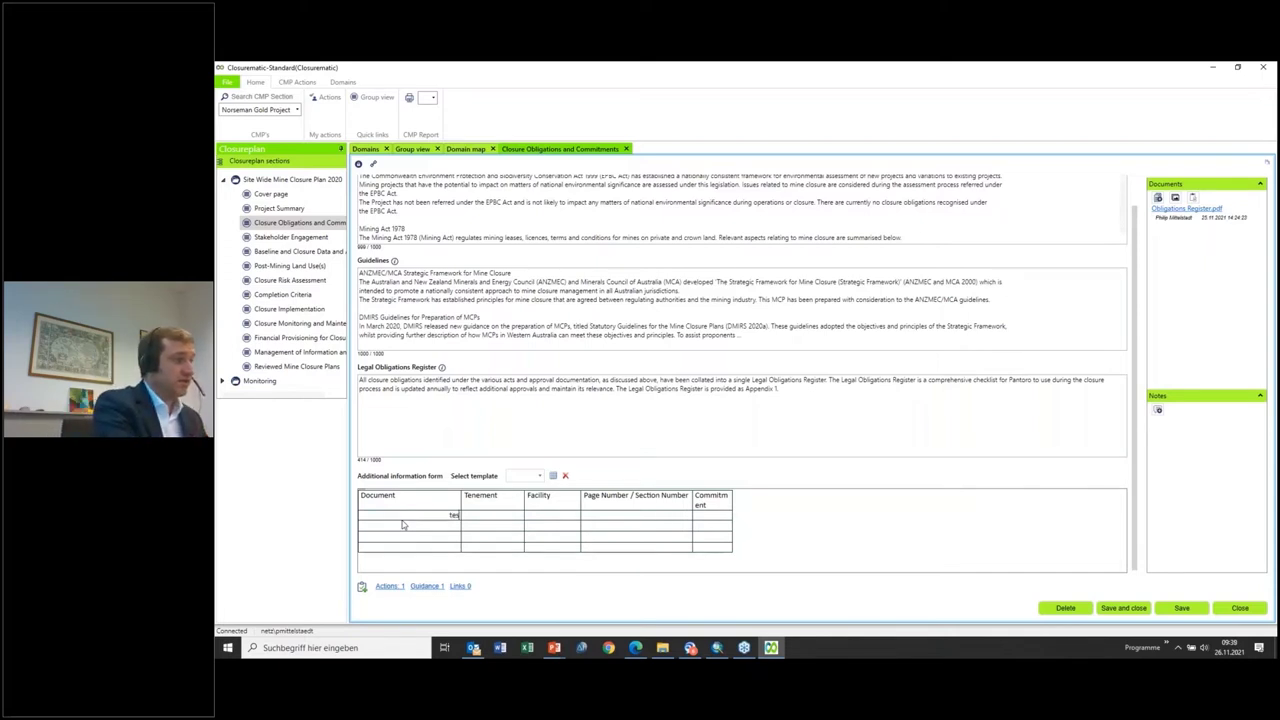
left_click(491, 517)
type("M63XXX")
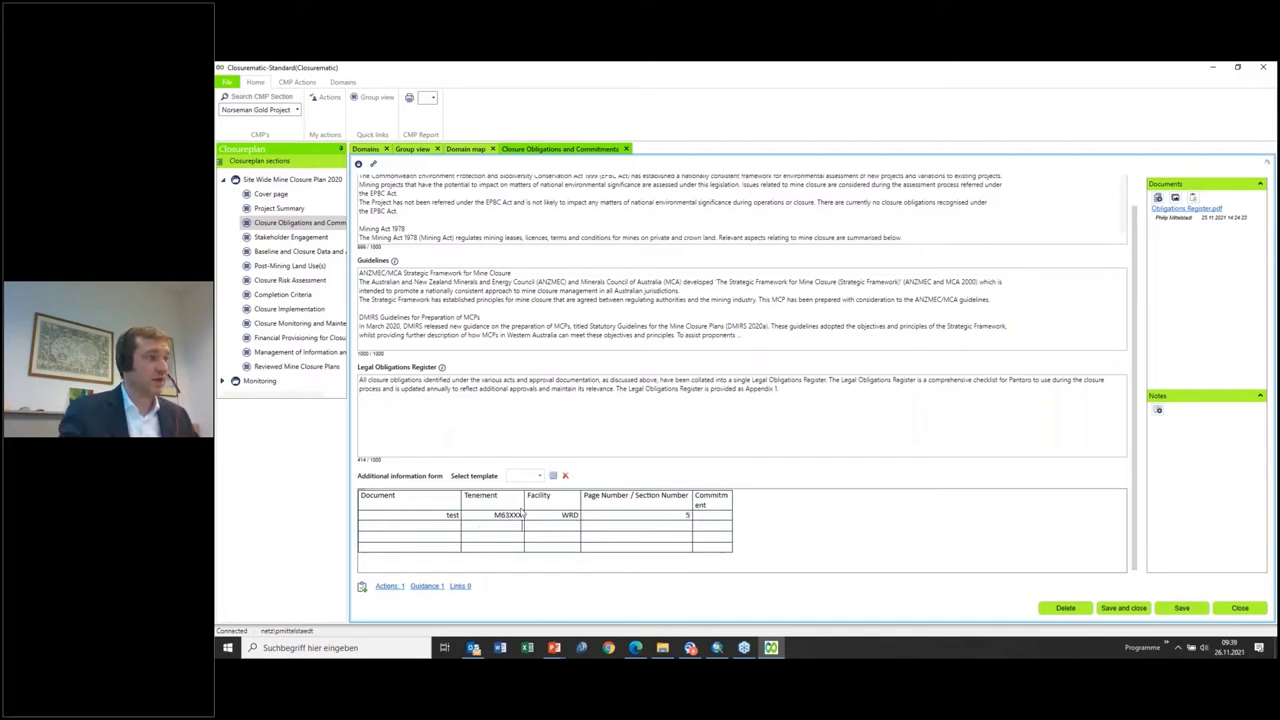
Step: Left-align the cells from Document to Page Number / Section Number in the filled commitments row
left_click(422, 518)
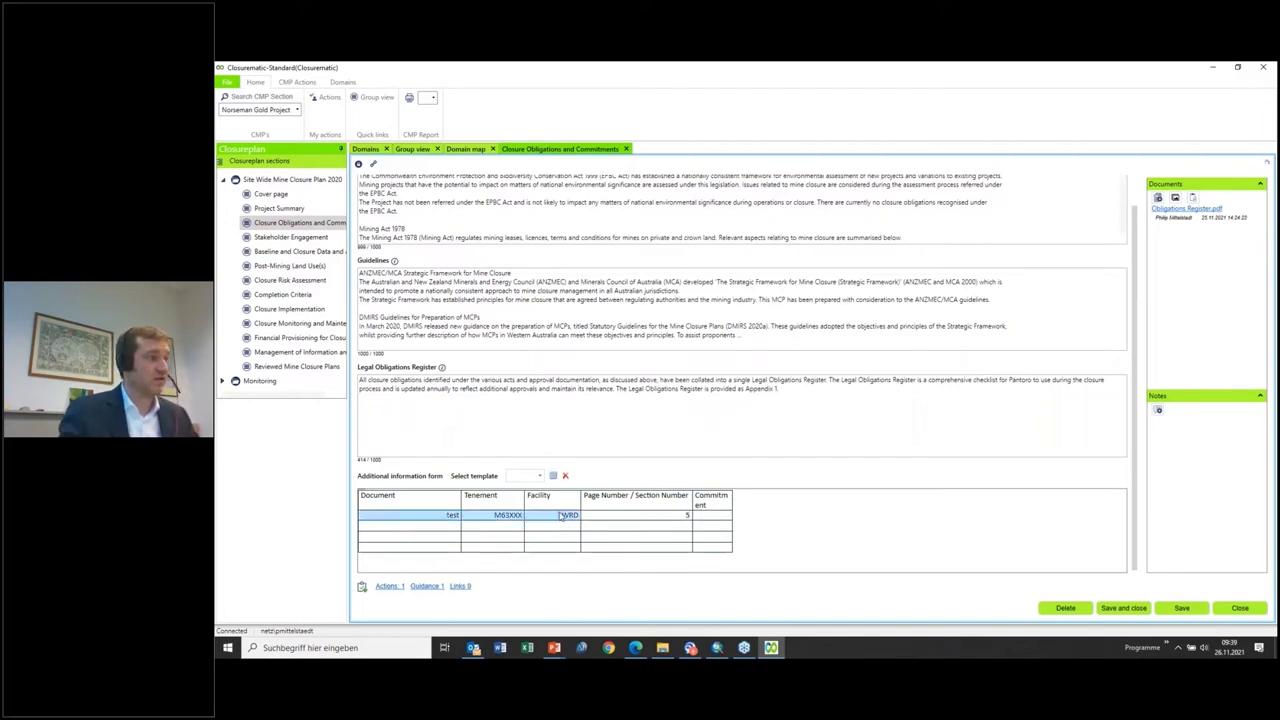
left_click(683, 516)
right_click(677, 517)
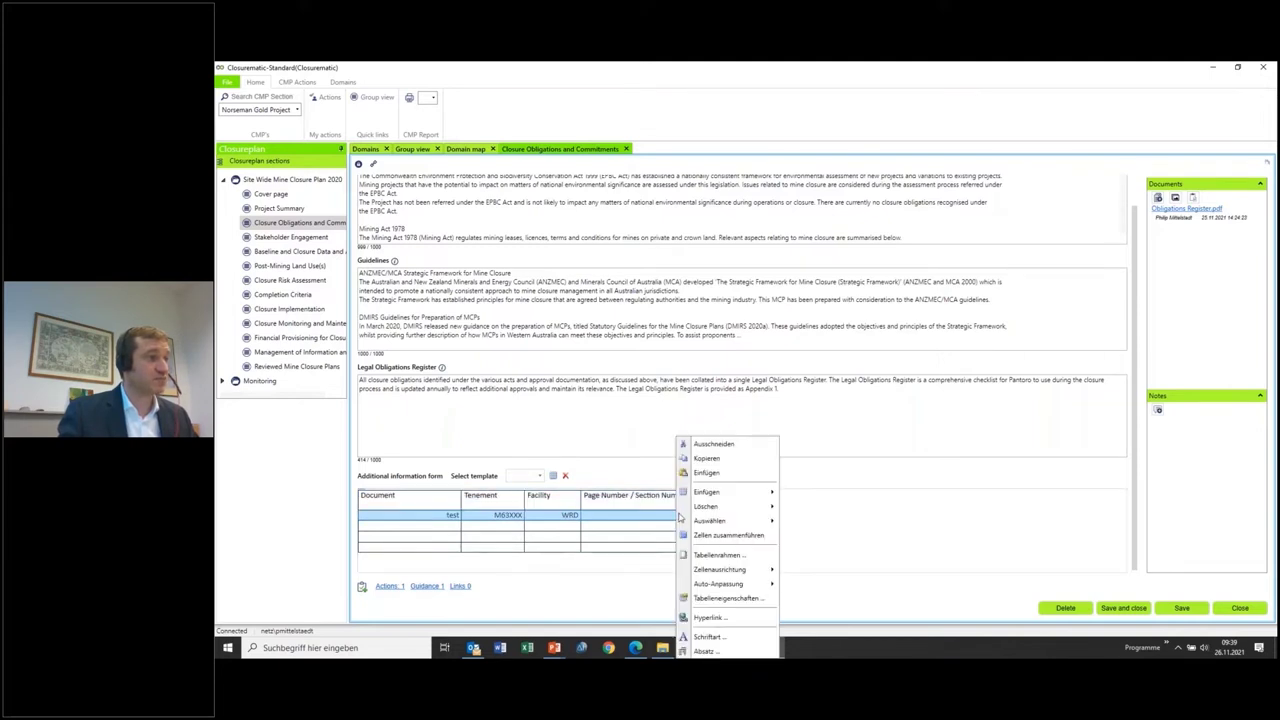
mouse_move(733, 567)
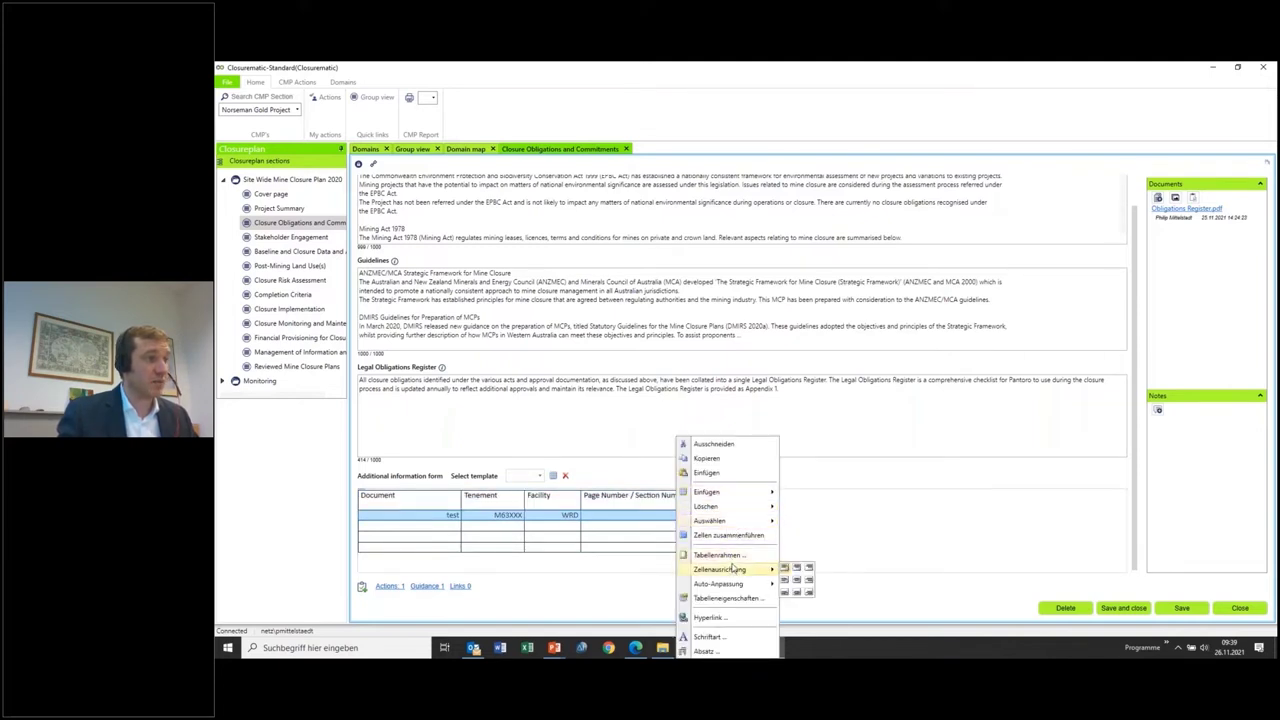
left_click(784, 586)
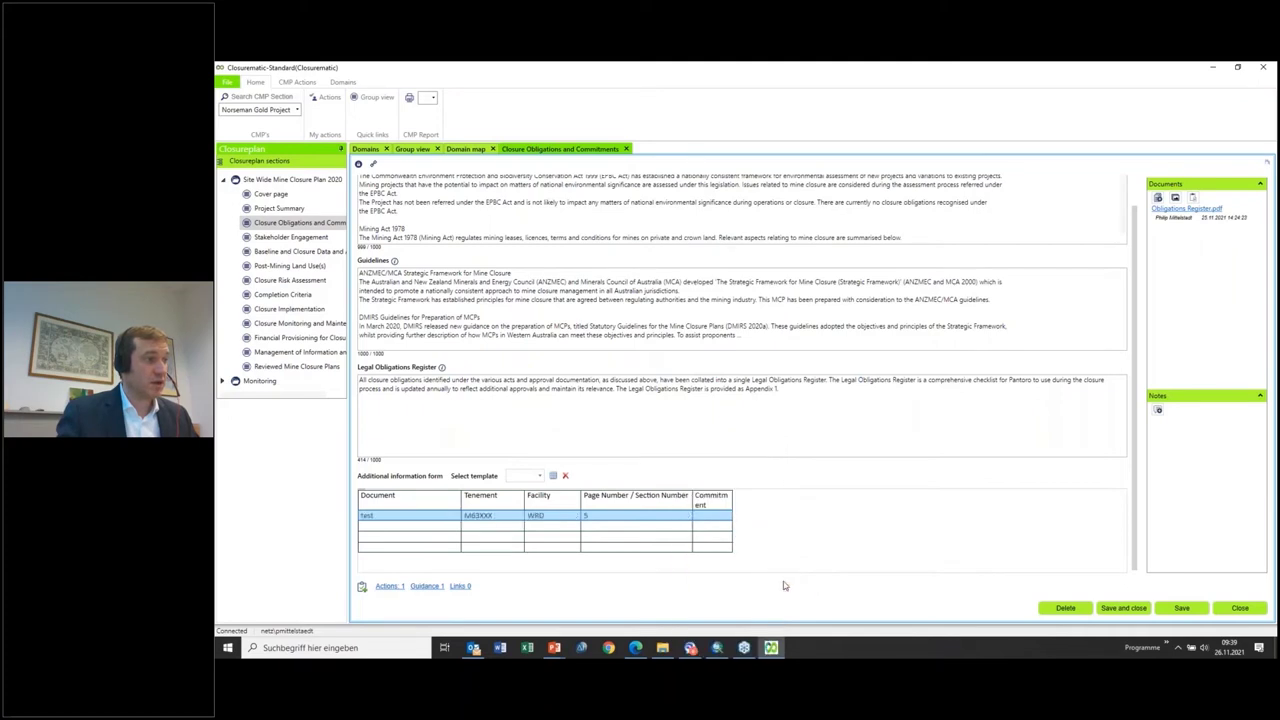
Step: Merge the Document cell containing test with the empty cell below it
left_click(480, 517)
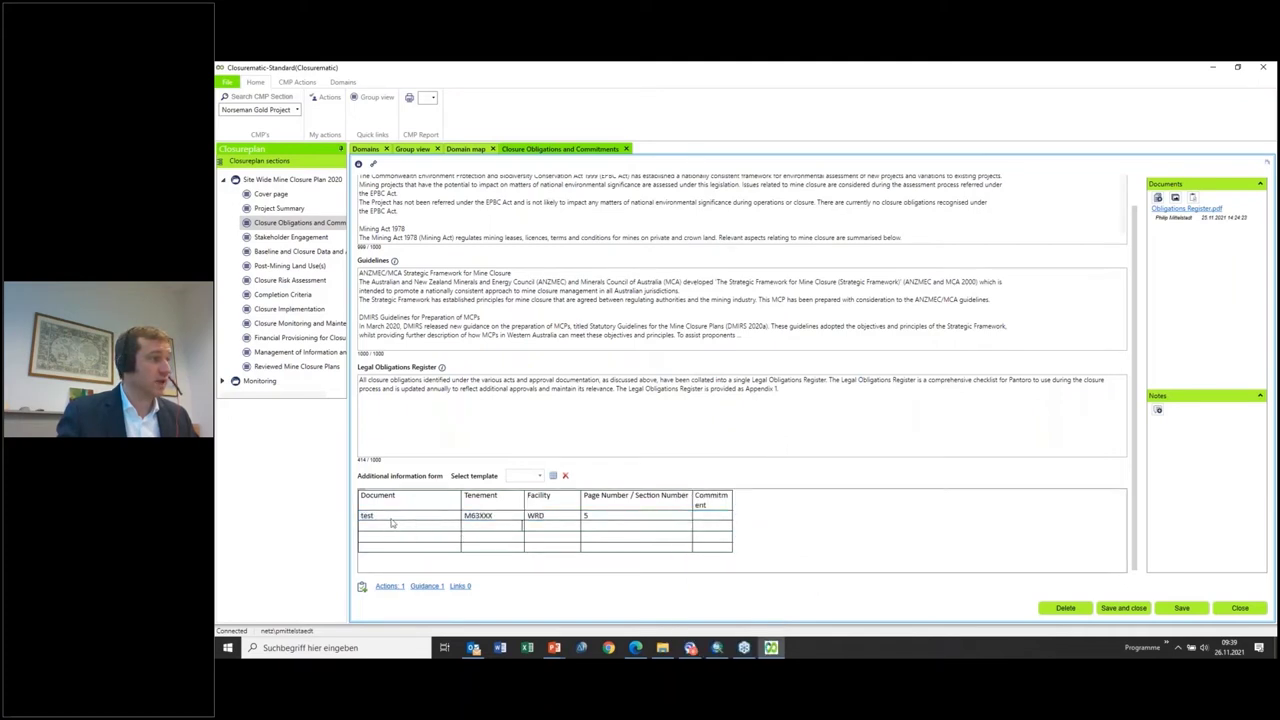
left_click_drag(412, 516, 410, 531)
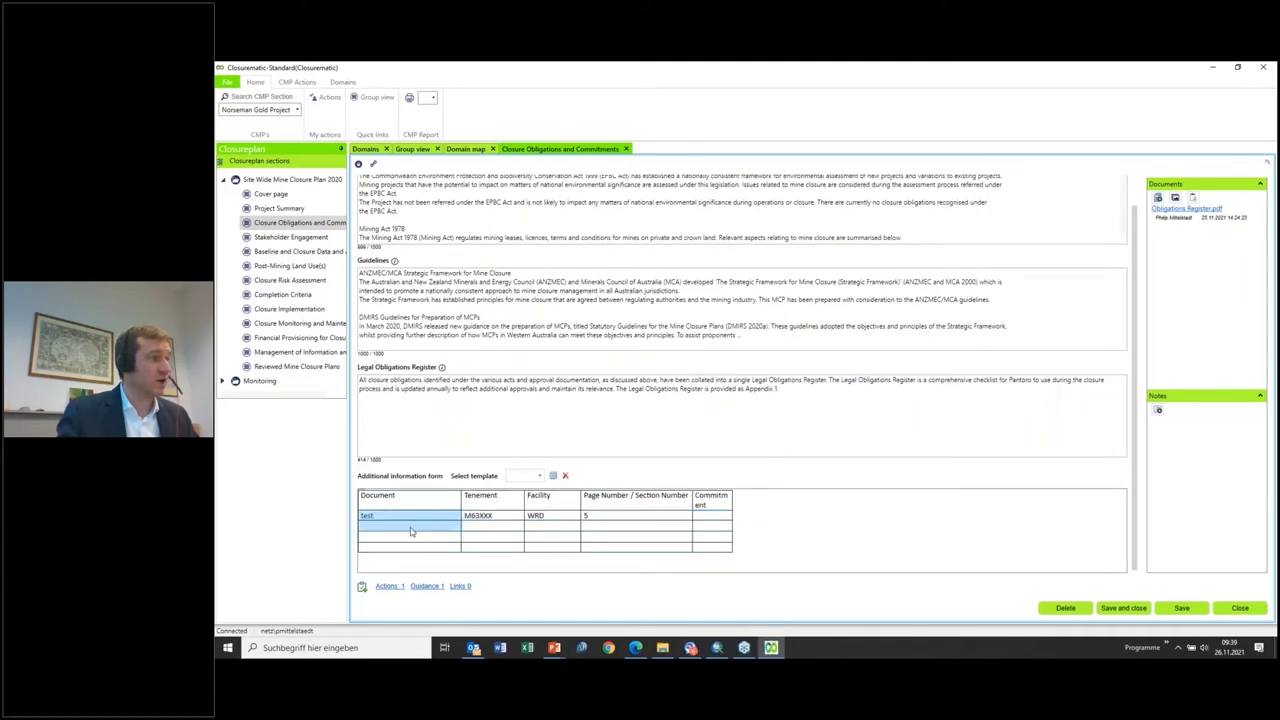
right_click(410, 530)
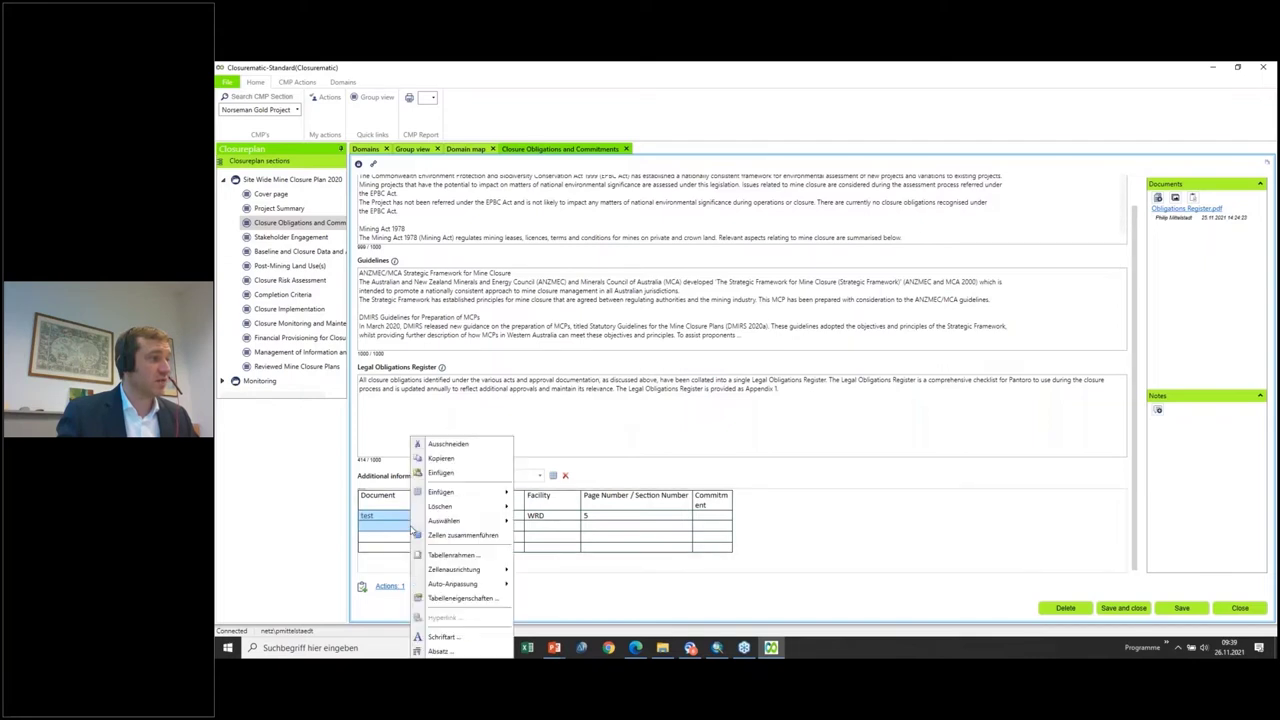
left_click(477, 538)
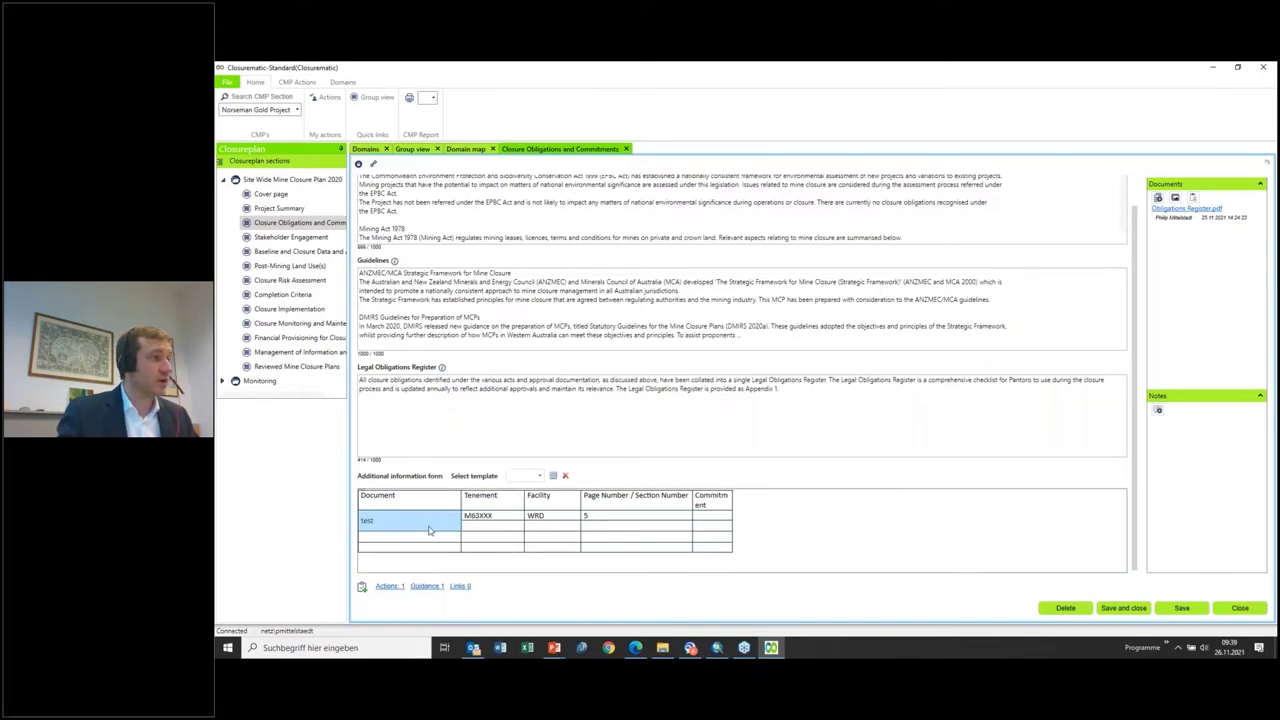
left_click(624, 530)
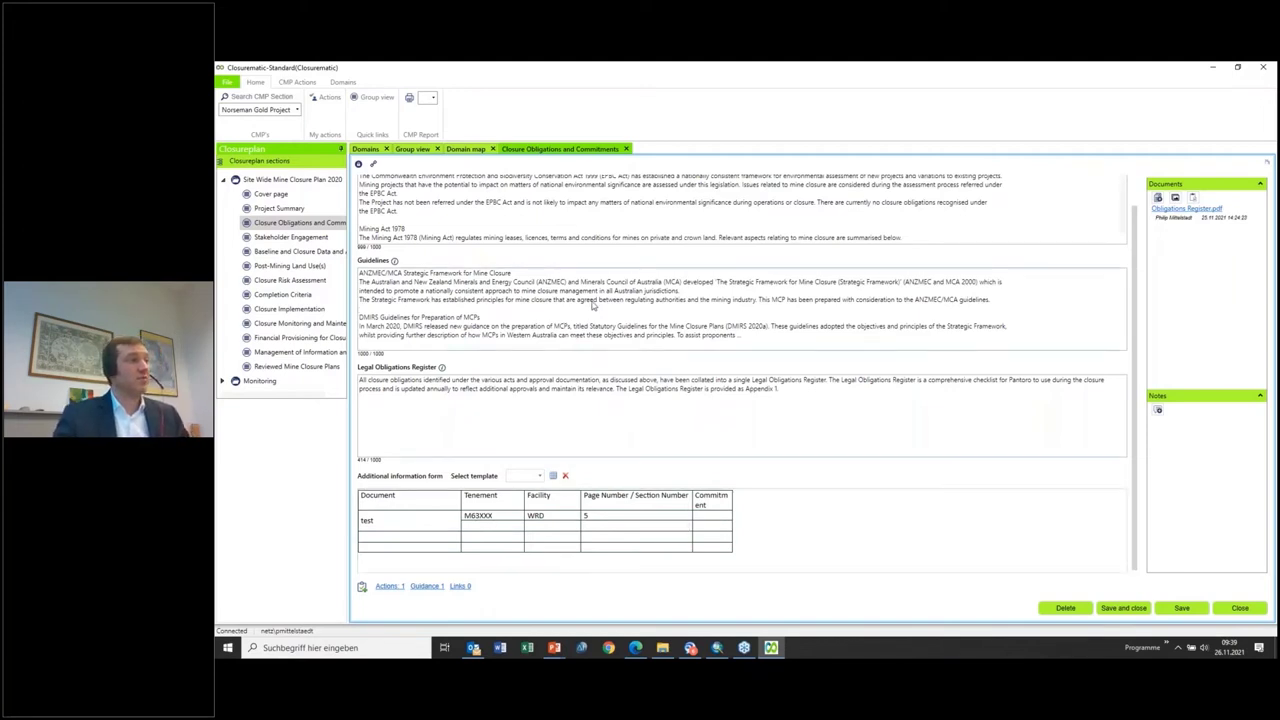
Step: Generate the Western Australia CMP report and save it as a Word file over export.docx in the Noseman Project MCP folder
left_click(431, 99)
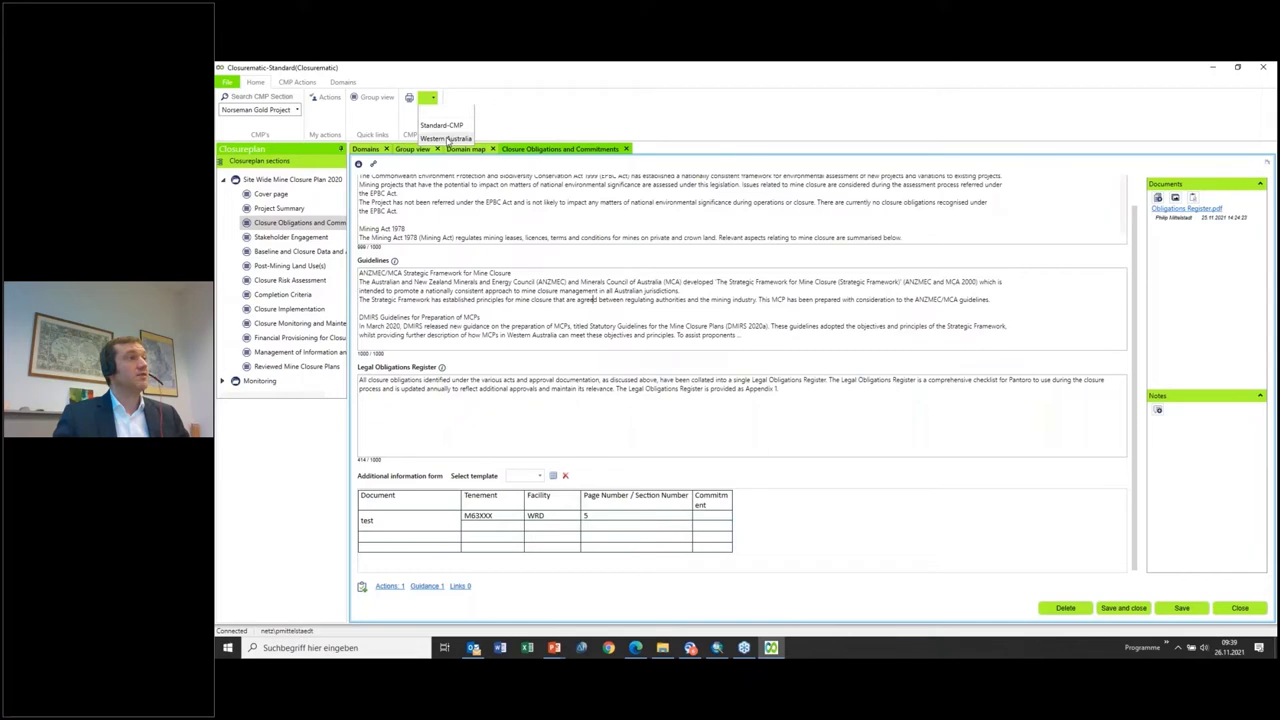
left_click(448, 140)
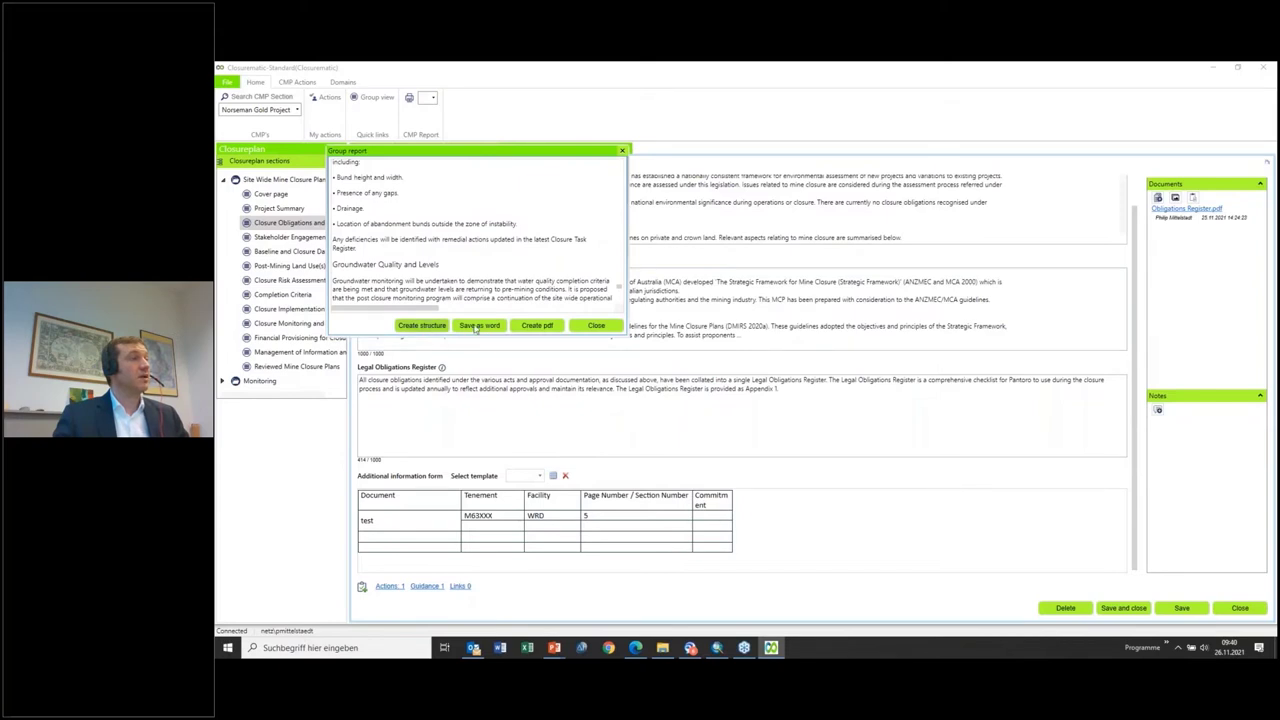
left_click(473, 326)
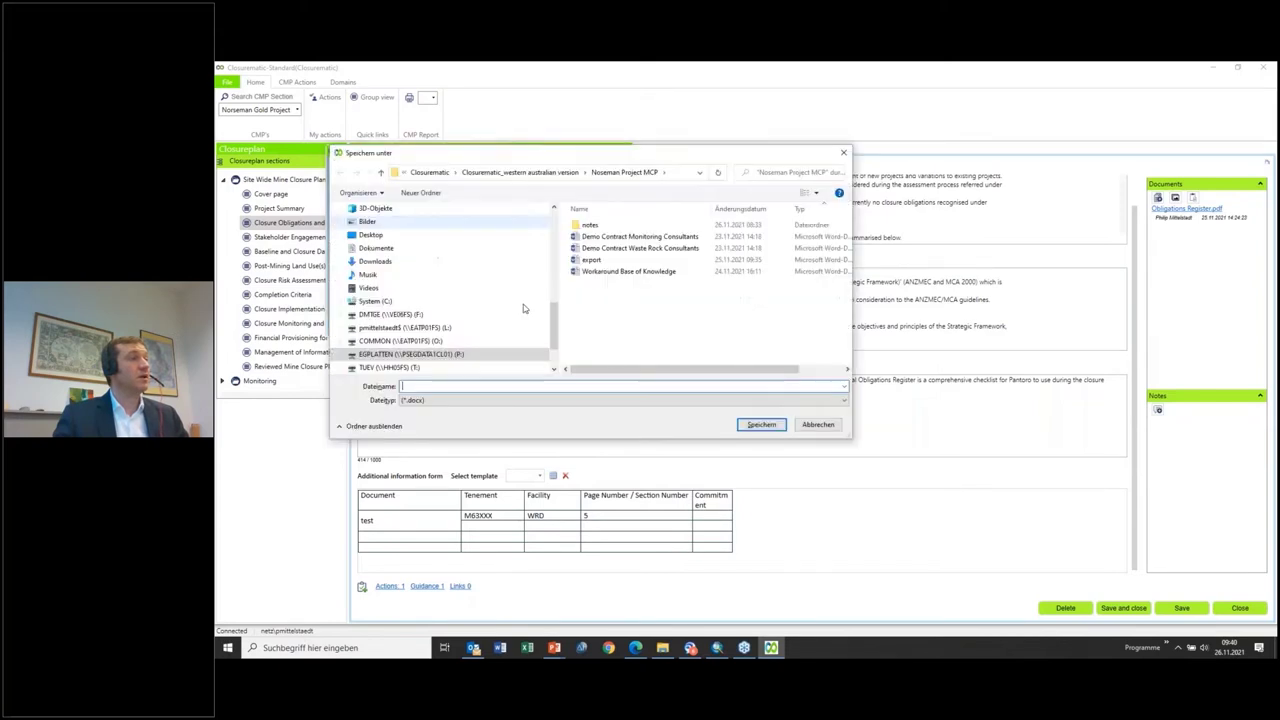
left_click(591, 259)
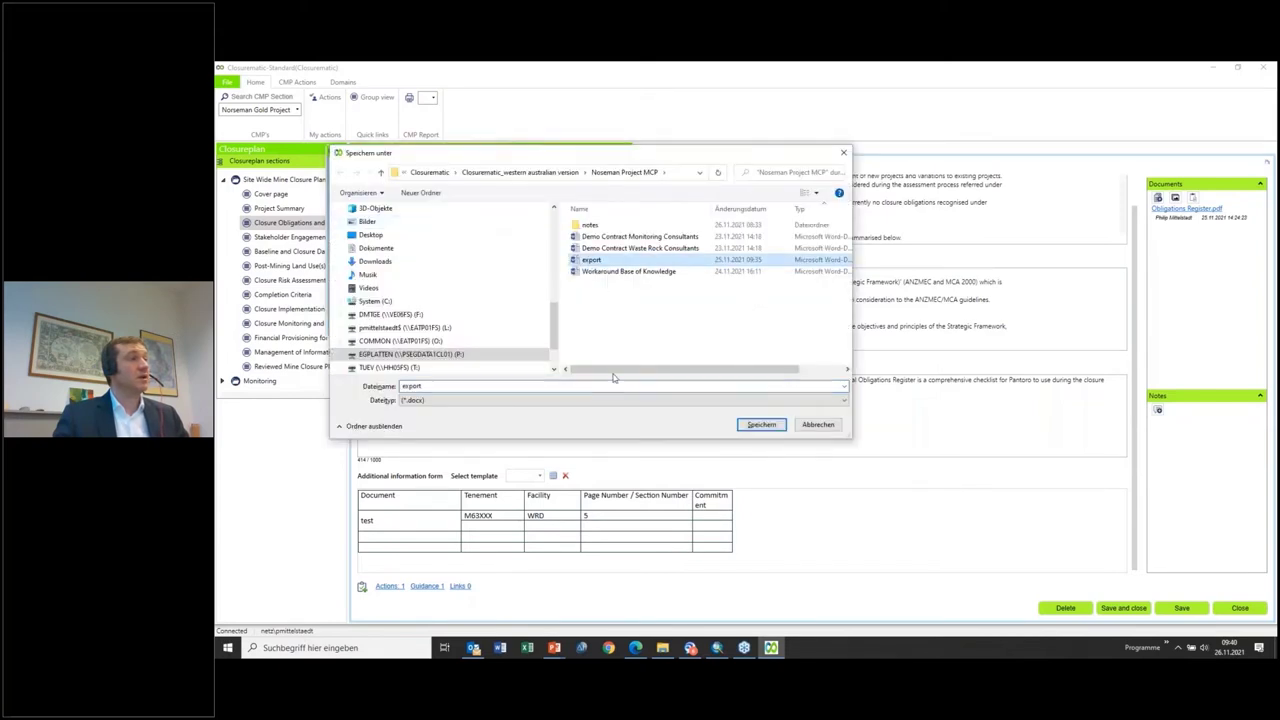
left_click(760, 425)
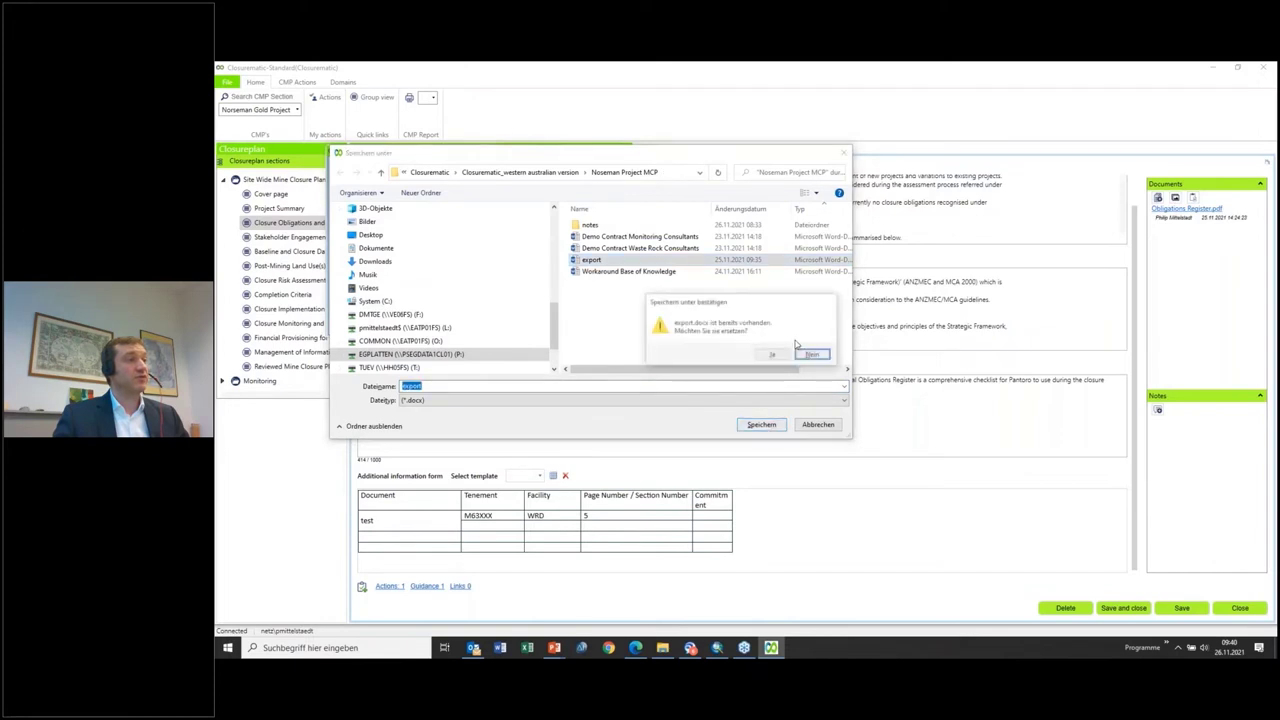
left_click(773, 356)
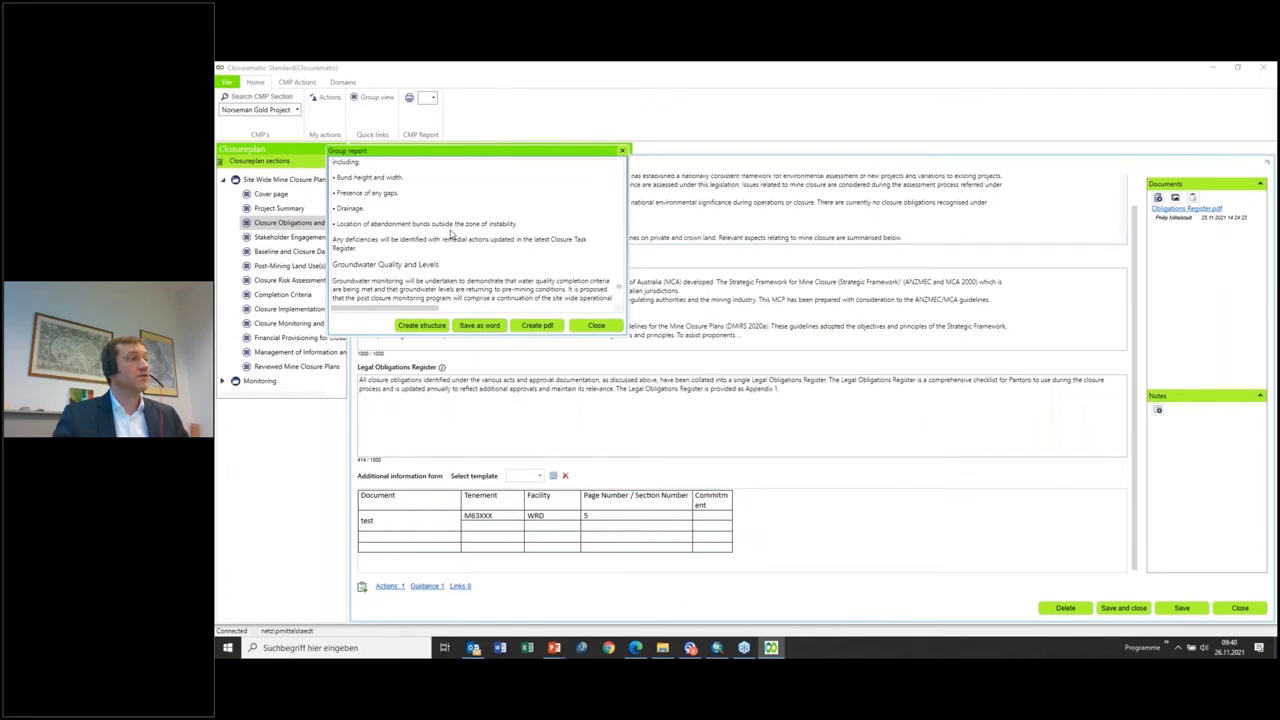
Step: Switch to File Explorer and open the export document from Closurematic_western australian version > Noseman Project MCP
left_click(662, 647)
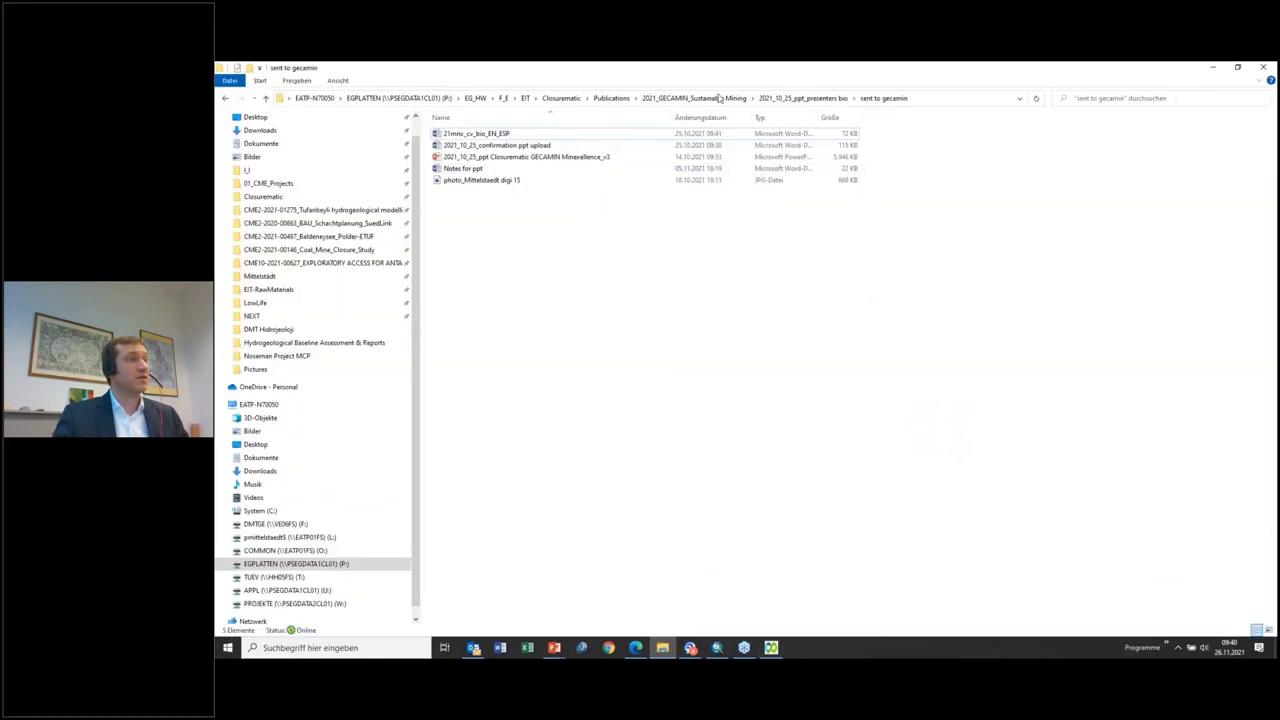
left_click(561, 98)
double_click(483, 215)
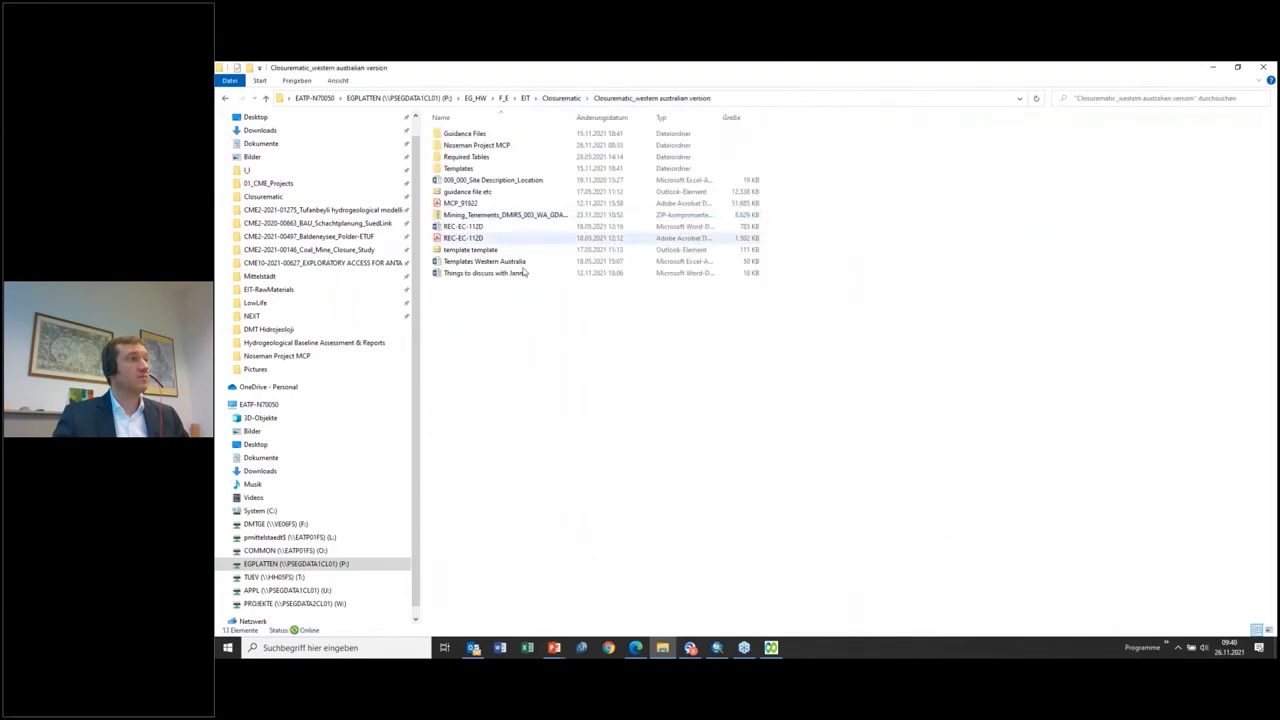
double_click(465, 146)
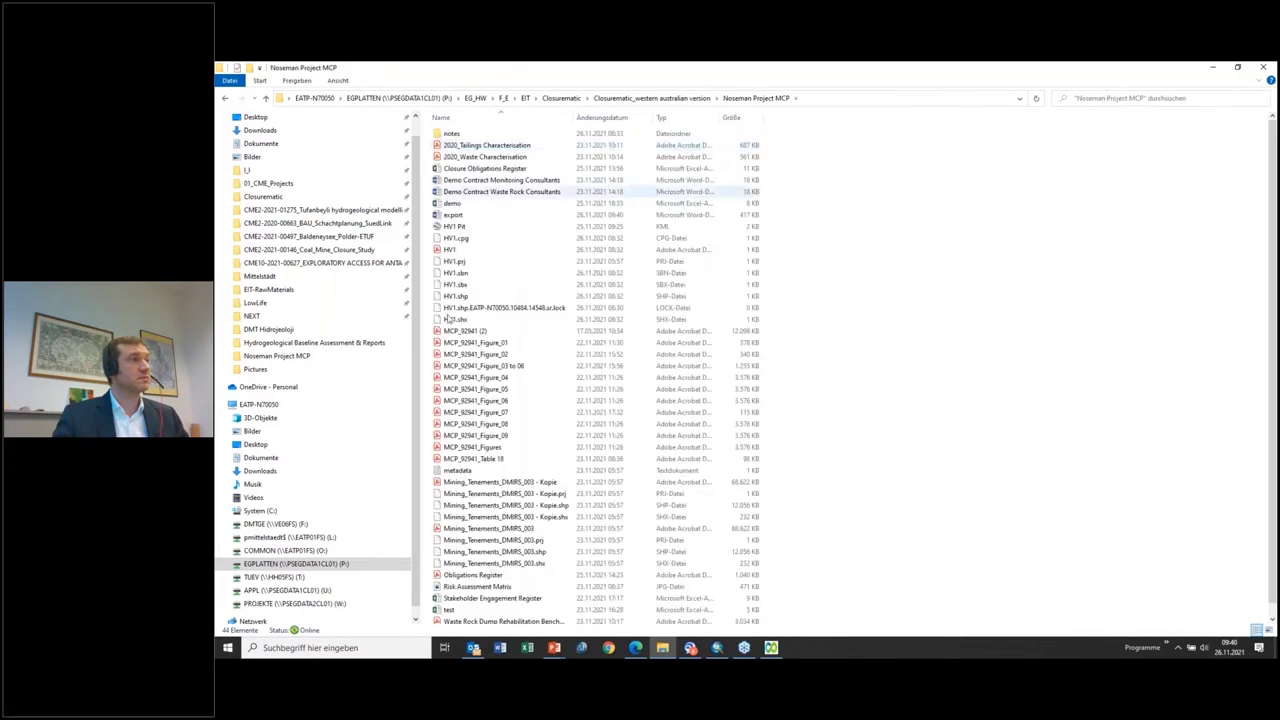
double_click(474, 216)
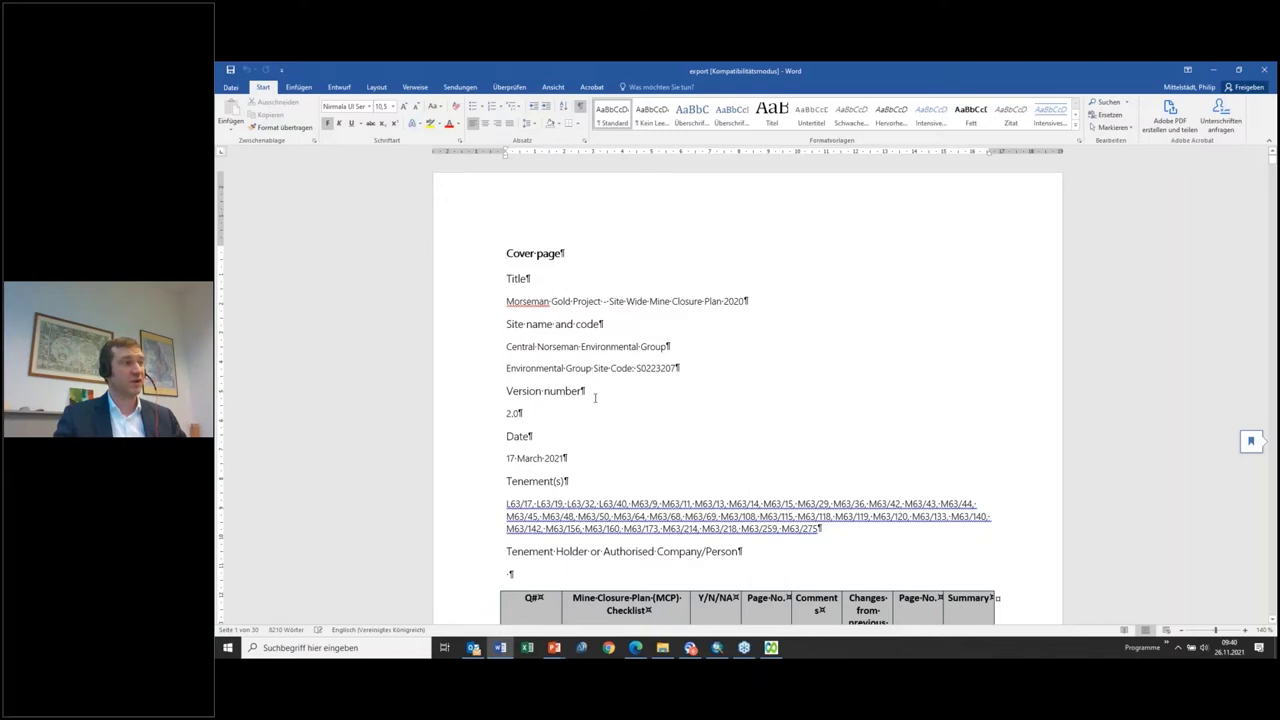
Step: Review the cover page and the MCP checklist in the exported document, then switch back to Closurematic and close the Group report
scroll(595, 398, "down", 5)
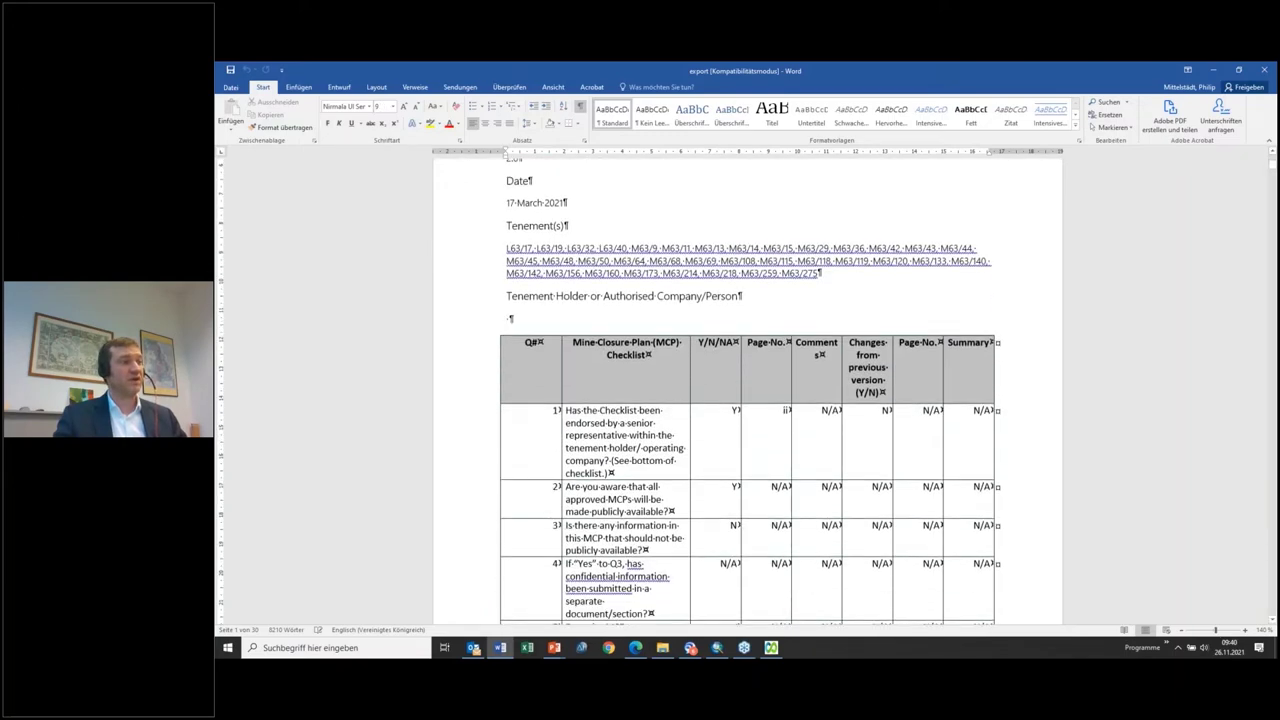
scroll(748, 392, "down", 8)
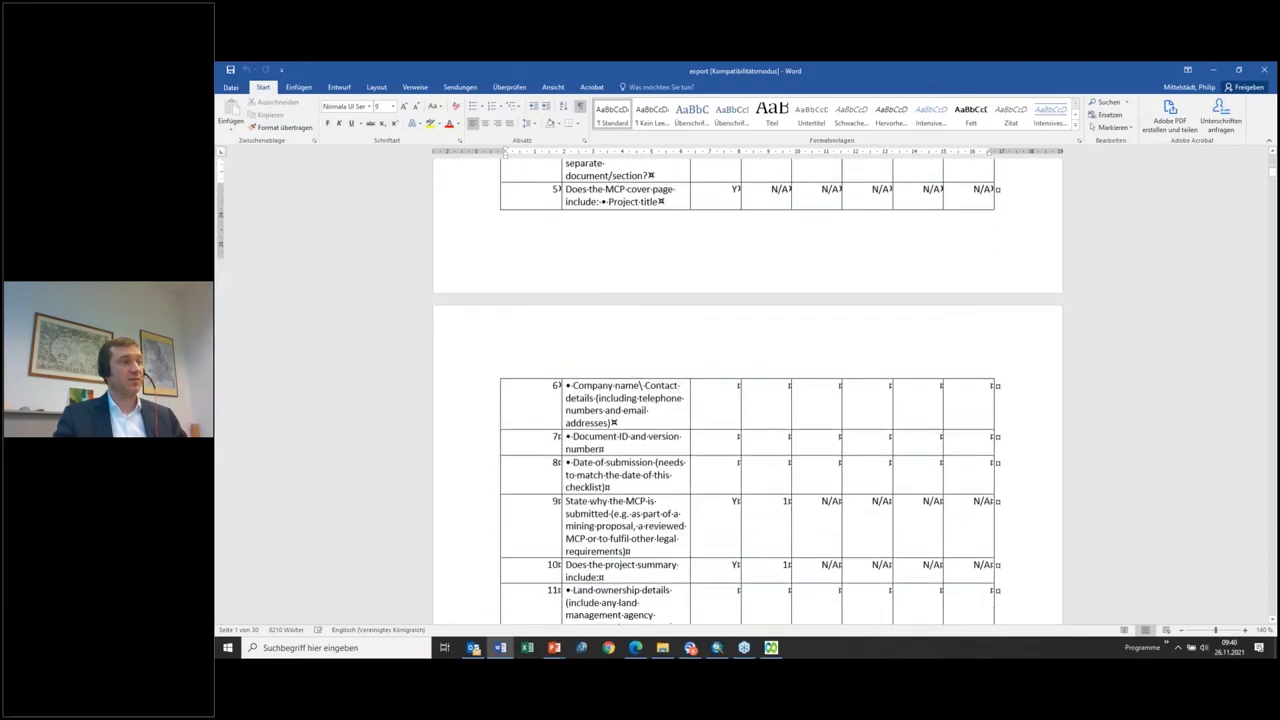
scroll(748, 392, "down", 20)
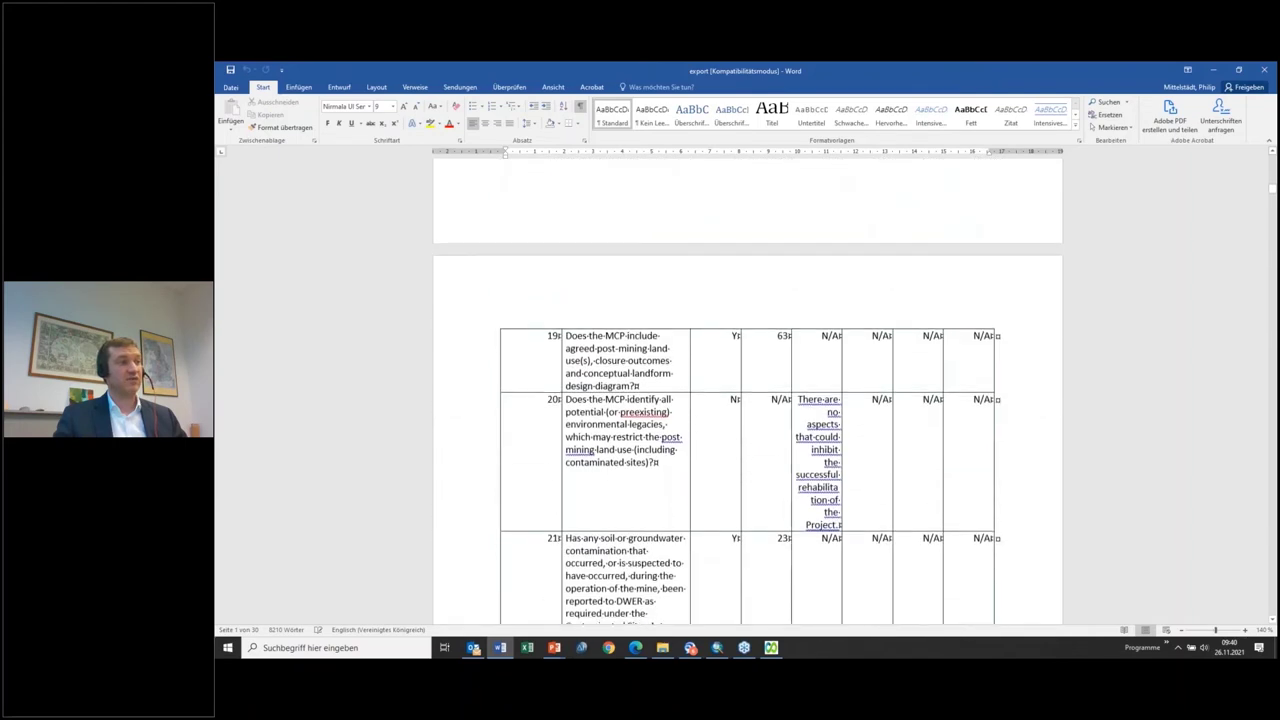
scroll(748, 392, "up", 20)
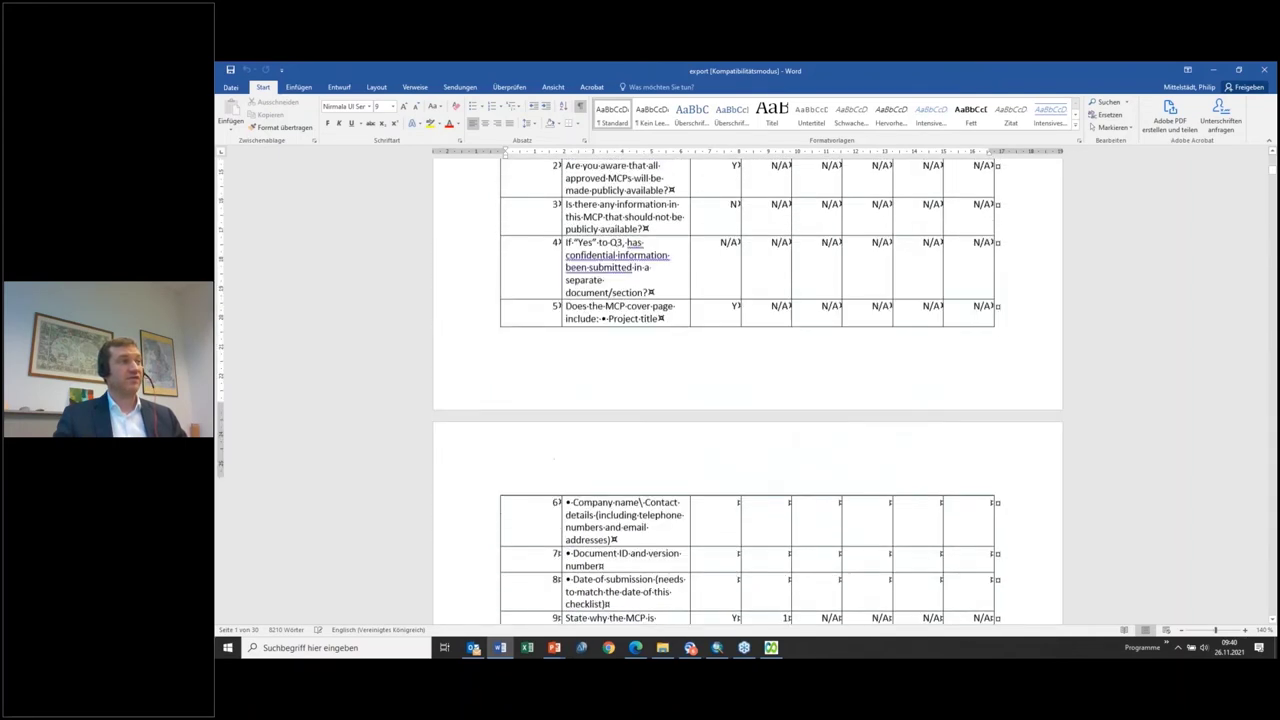
scroll(629, 391, "up", 6)
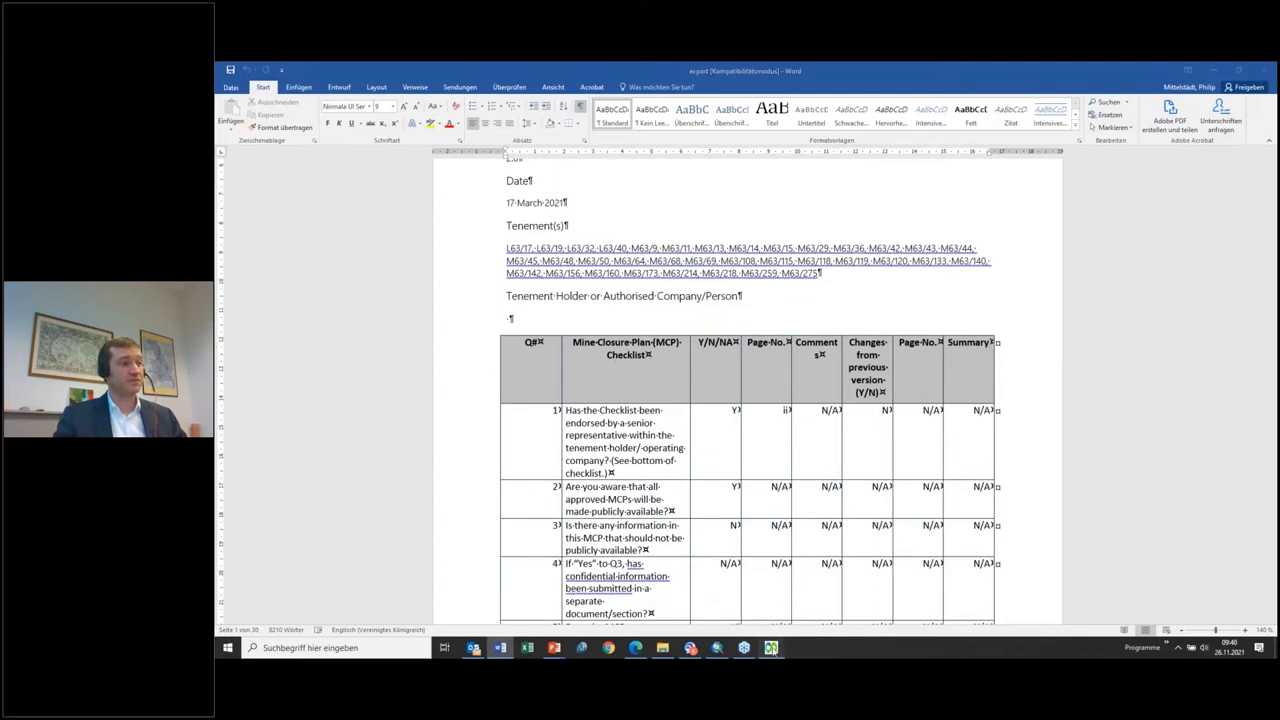
left_click(771, 647)
left_click(596, 325)
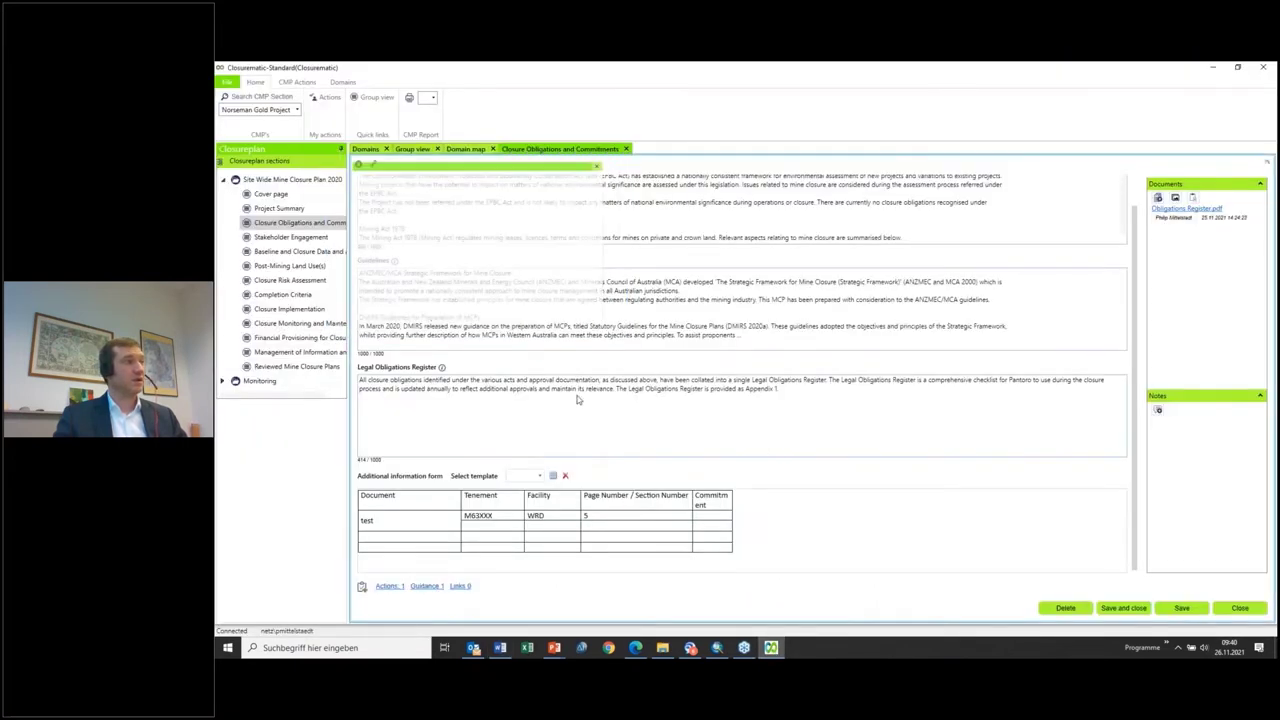
Step: Open the Cover page section, compare its Mine Closure Plan checklist with the one in the exported Word document, and return to Closurematic
left_click(272, 195)
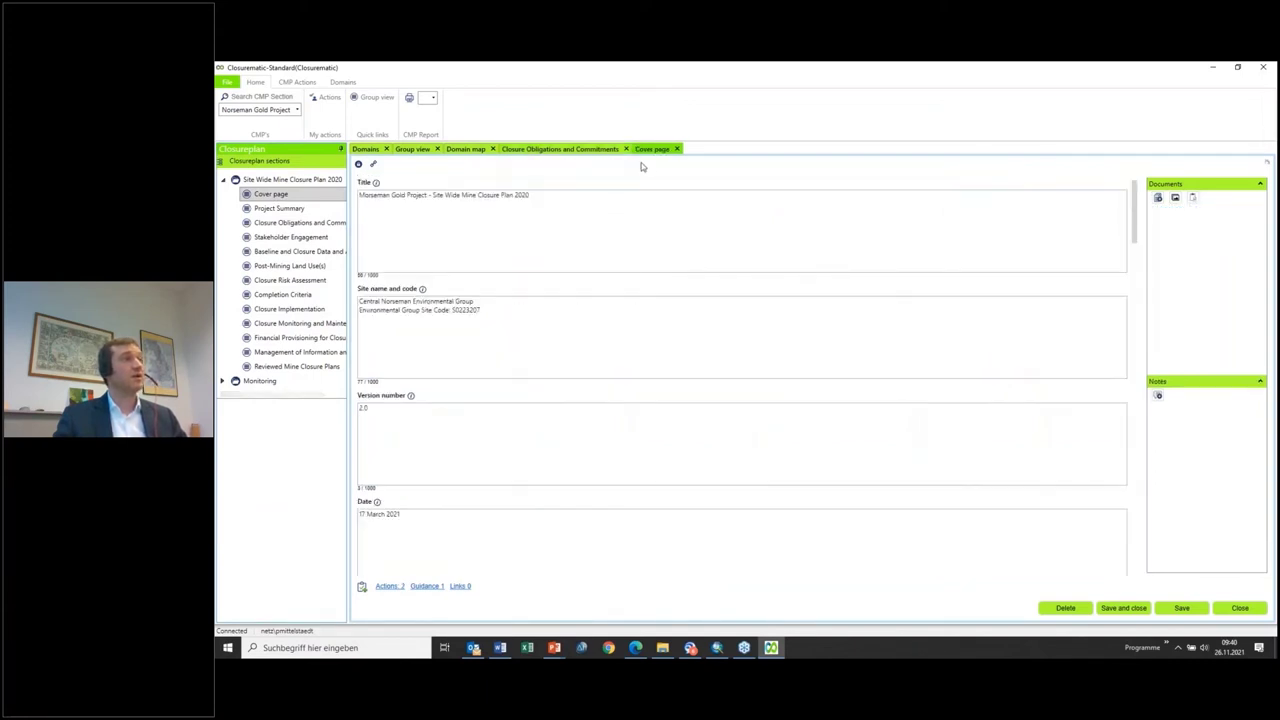
scroll(502, 471, "down", 10)
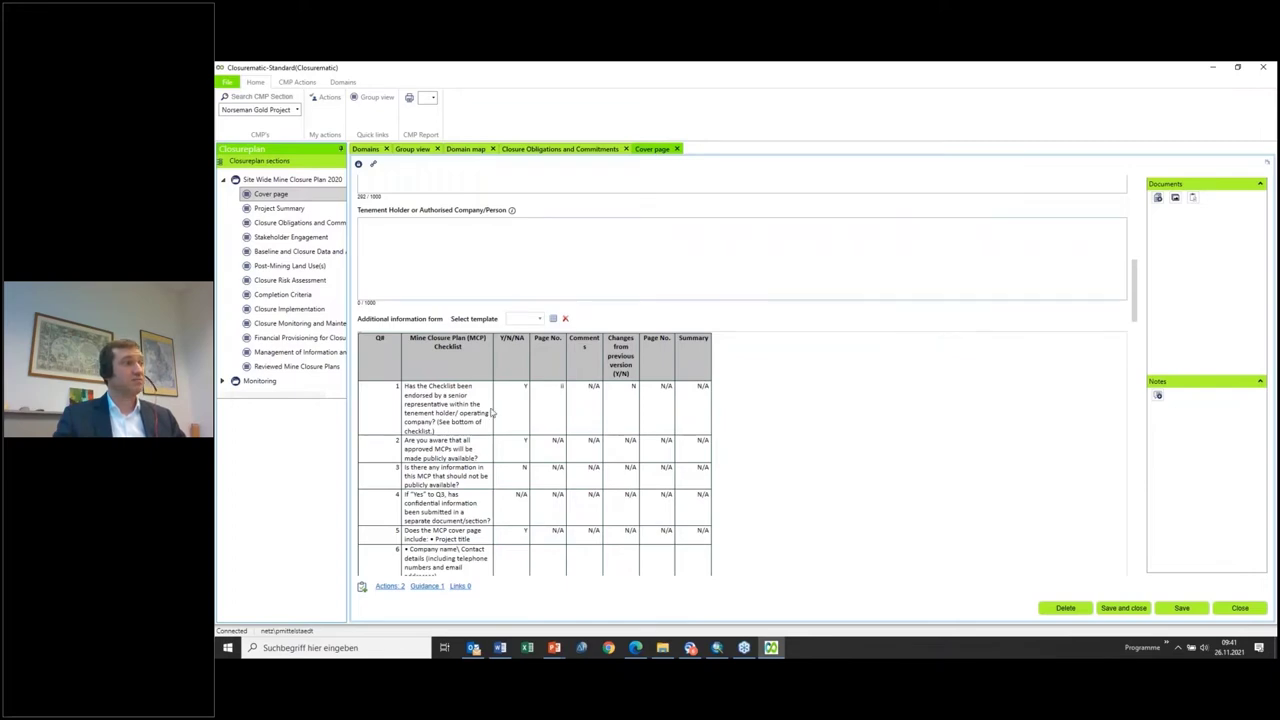
left_click(501, 648)
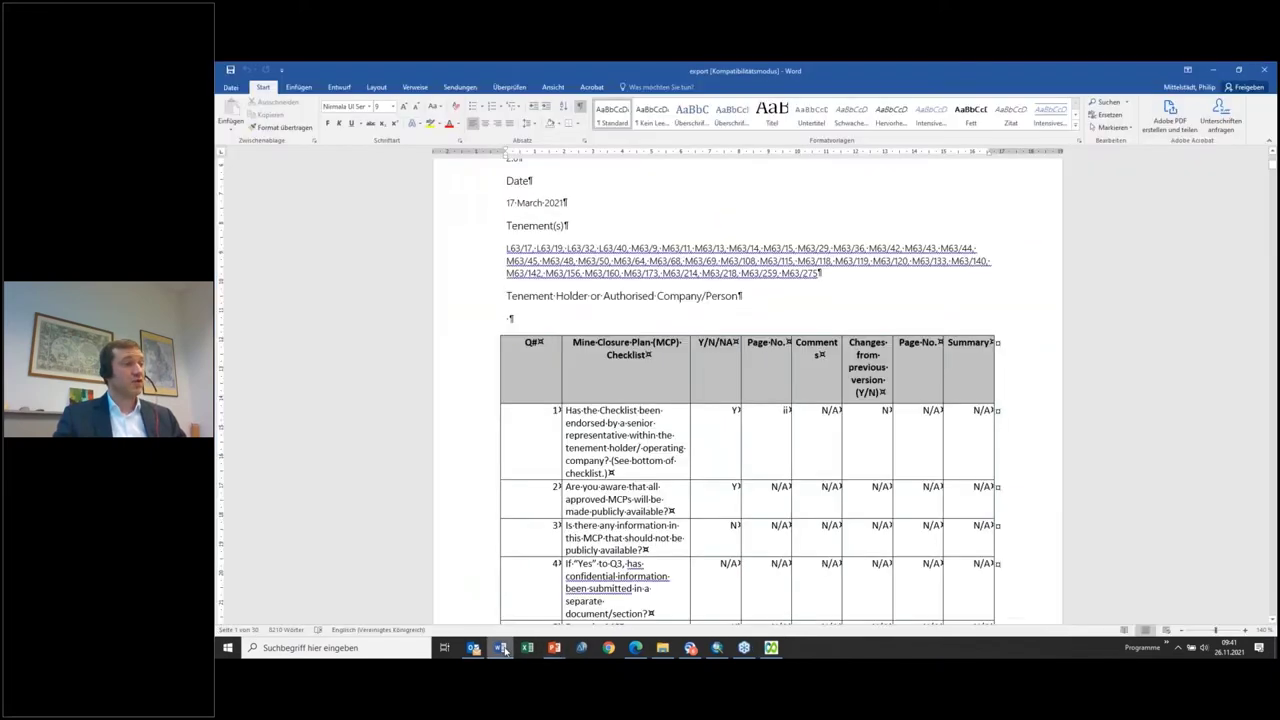
scroll(688, 388, "down", 10)
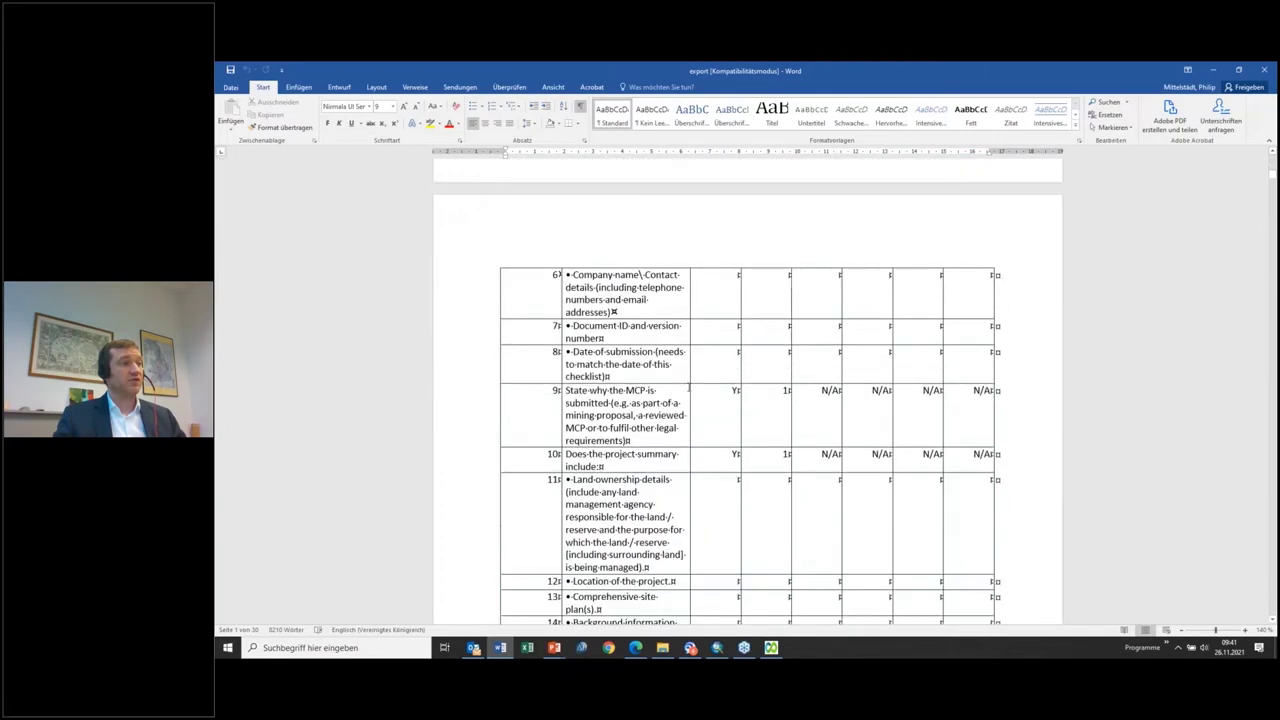
scroll(688, 388, "down", 12)
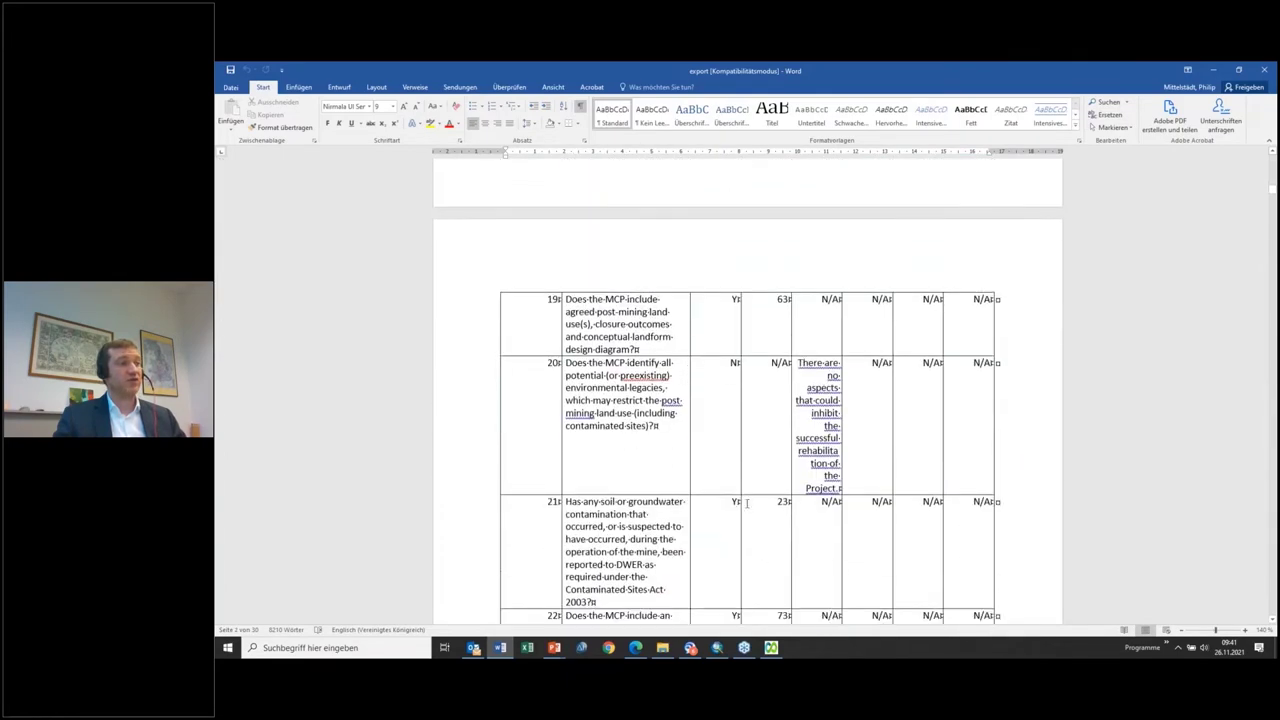
scroll(754, 470, "down", 3)
scroll(754, 470, "down", 2)
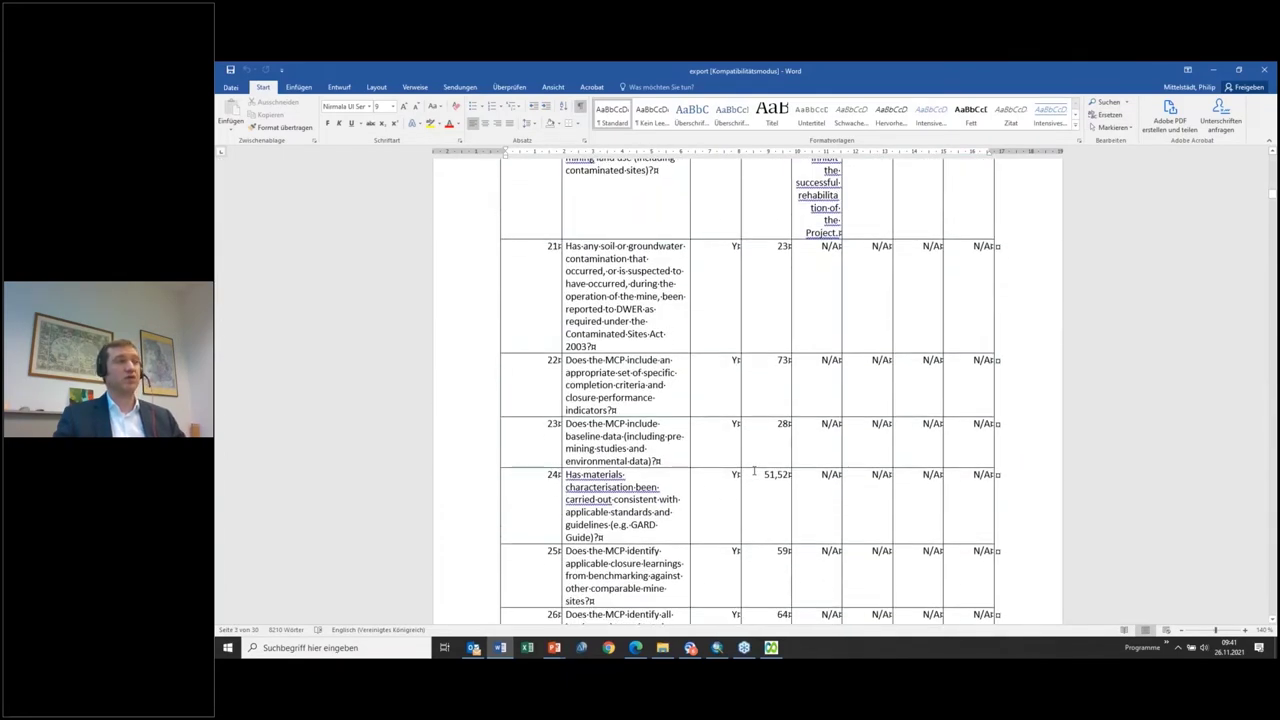
scroll(754, 470, "down", 3)
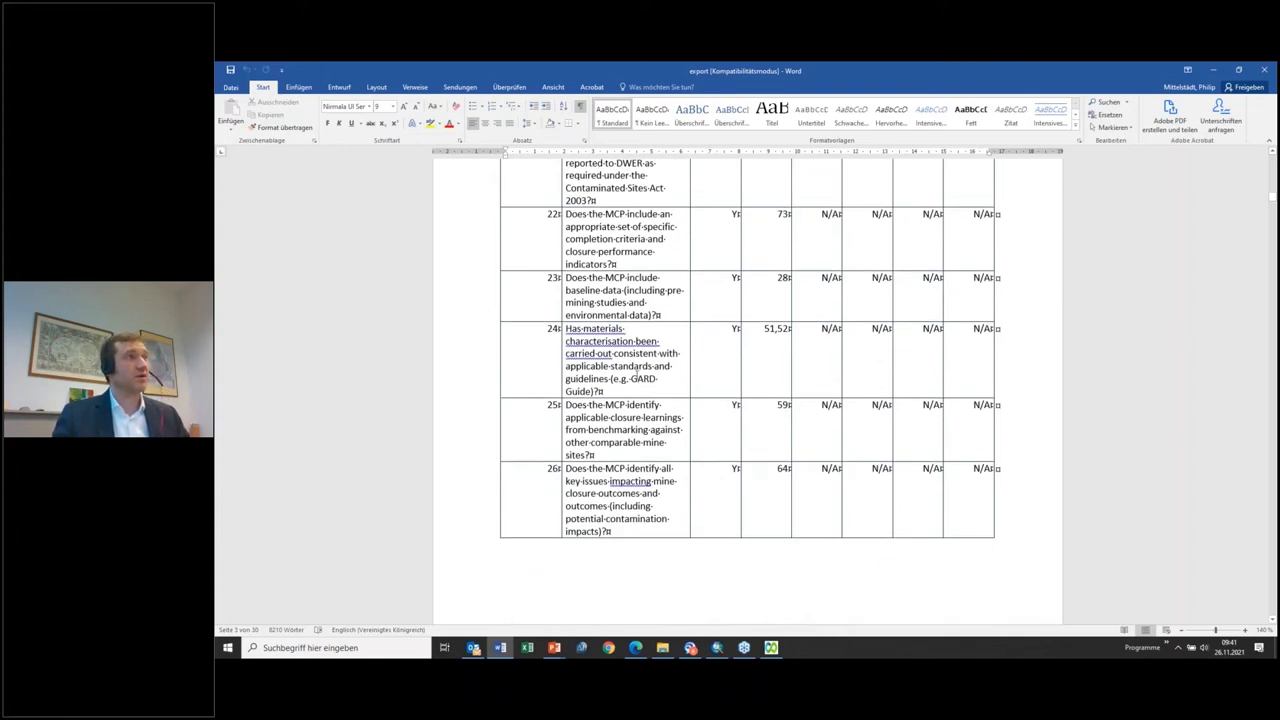
left_click(1212, 70)
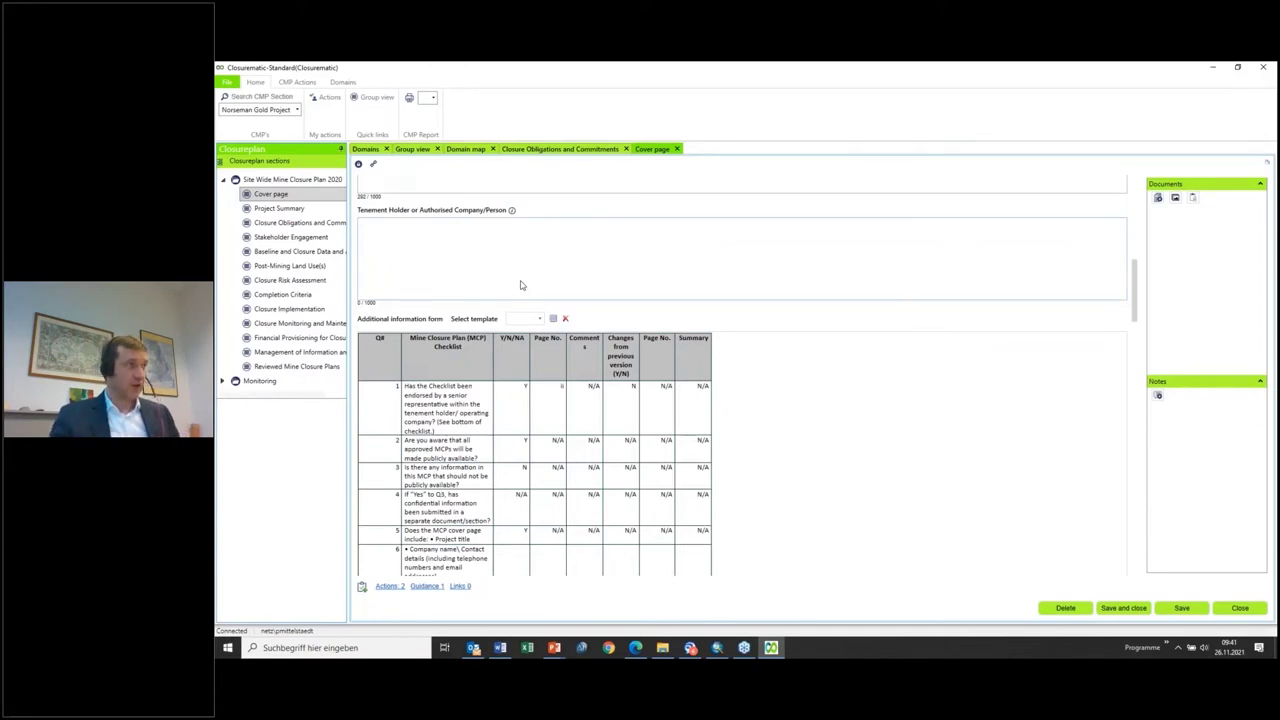
Step: Open the guidance PDF for the Closure Obligations and Commitments section in Adobe Acrobat and read its introduction and section 3
left_click(550, 149)
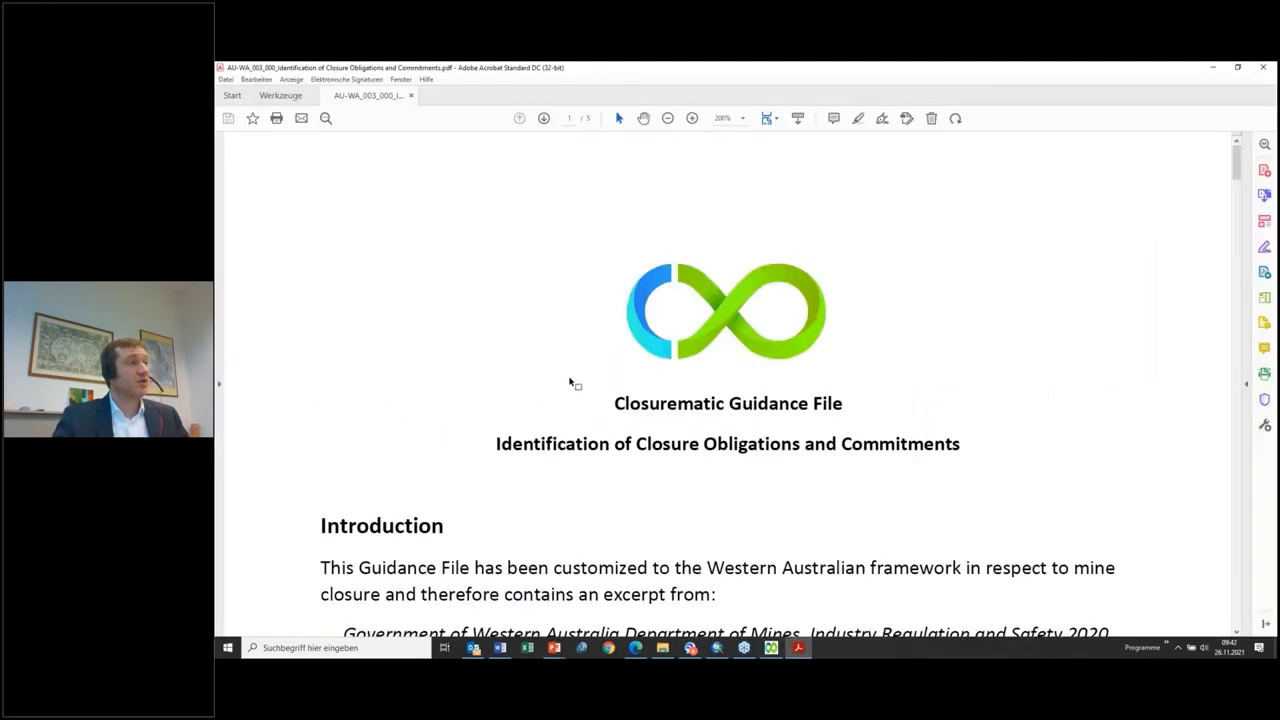
scroll(570, 383, "down", 1)
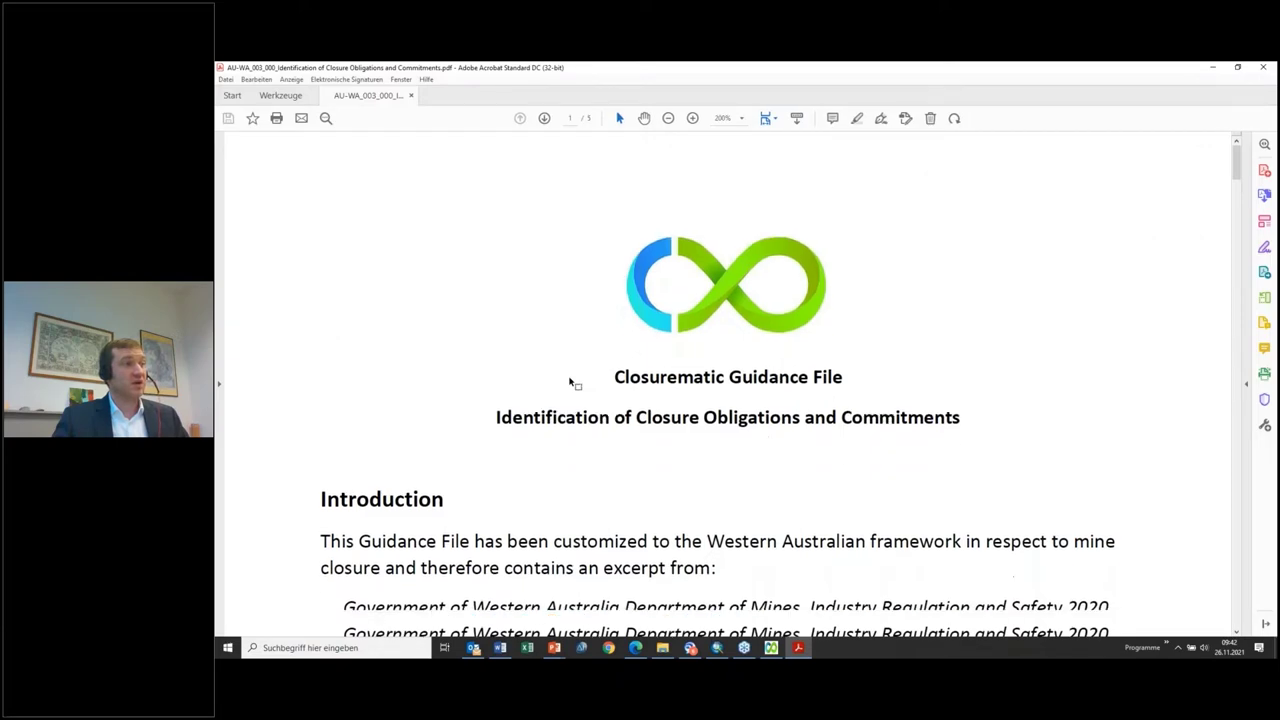
scroll(570, 383, "down", 3)
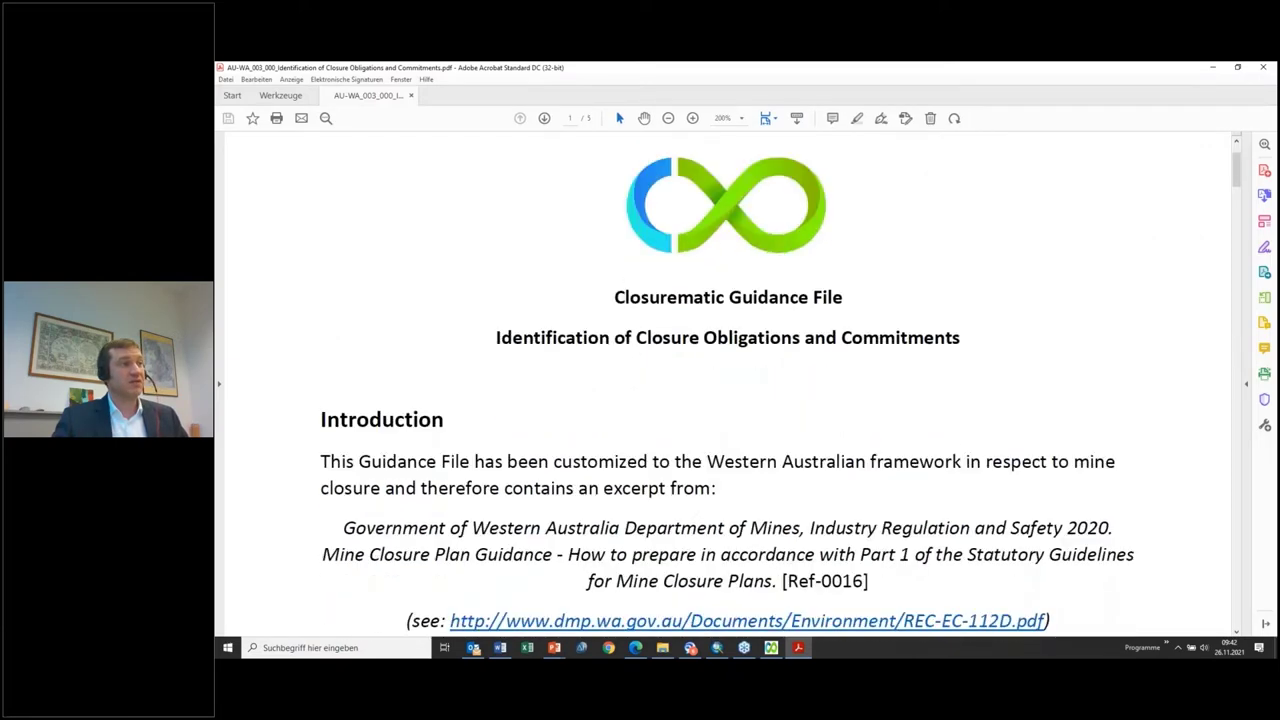
scroll(735, 376, "down", 10)
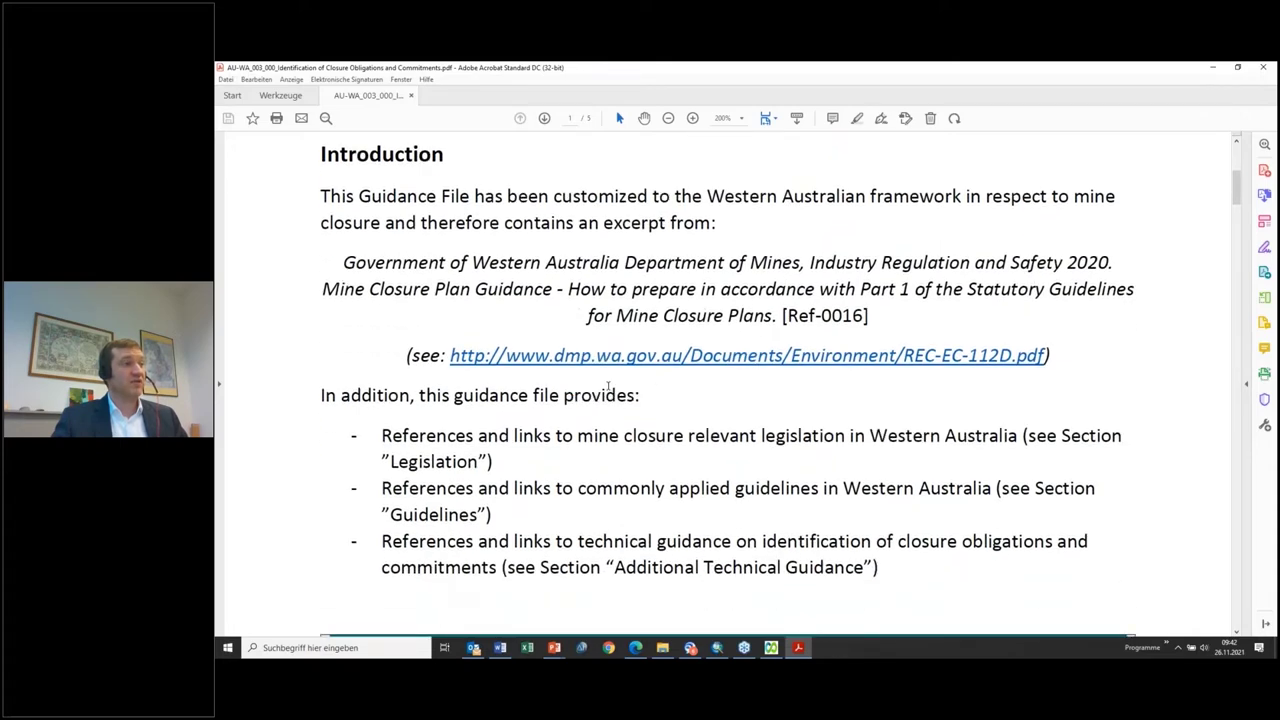
scroll(608, 387, "down", 15)
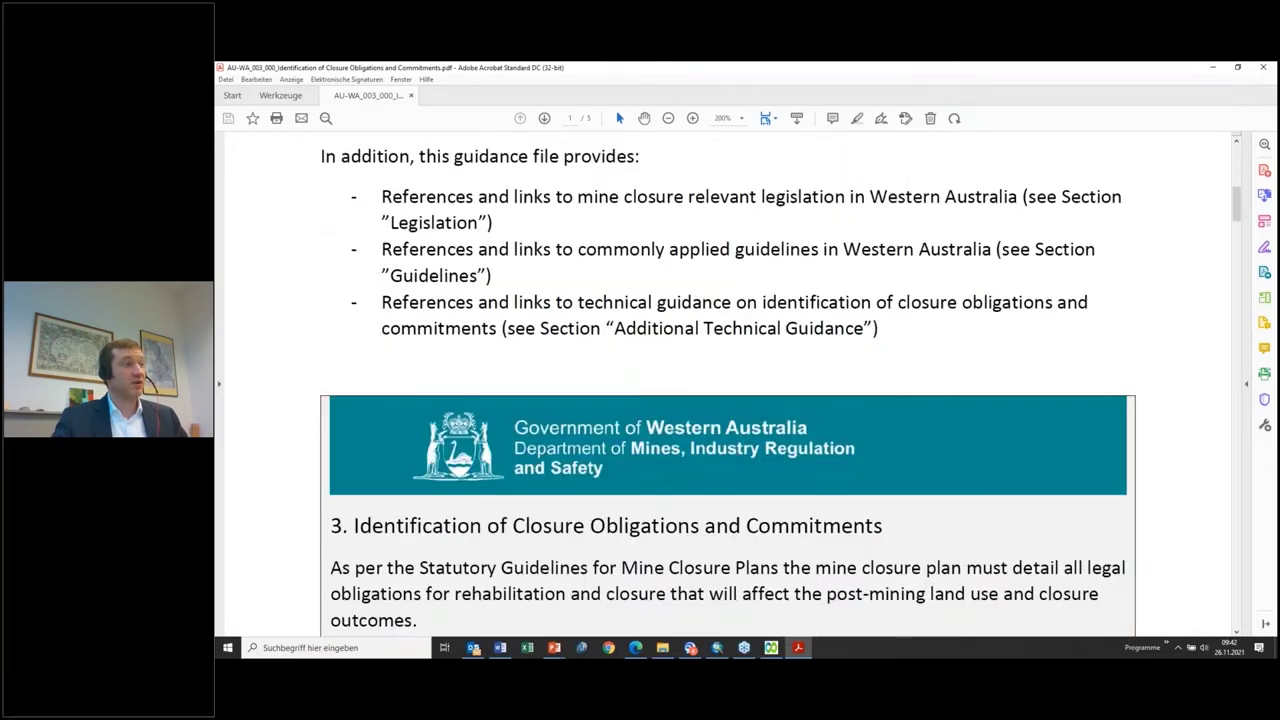
scroll(608, 387, "down", 3)
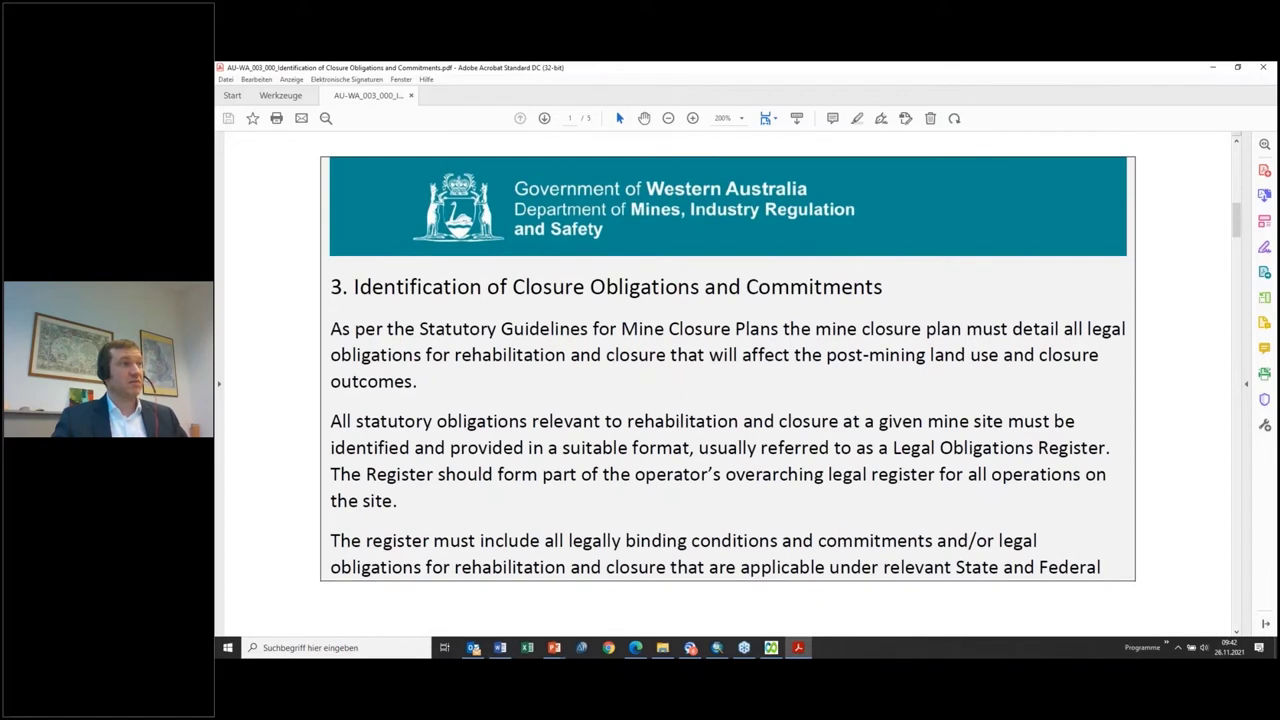